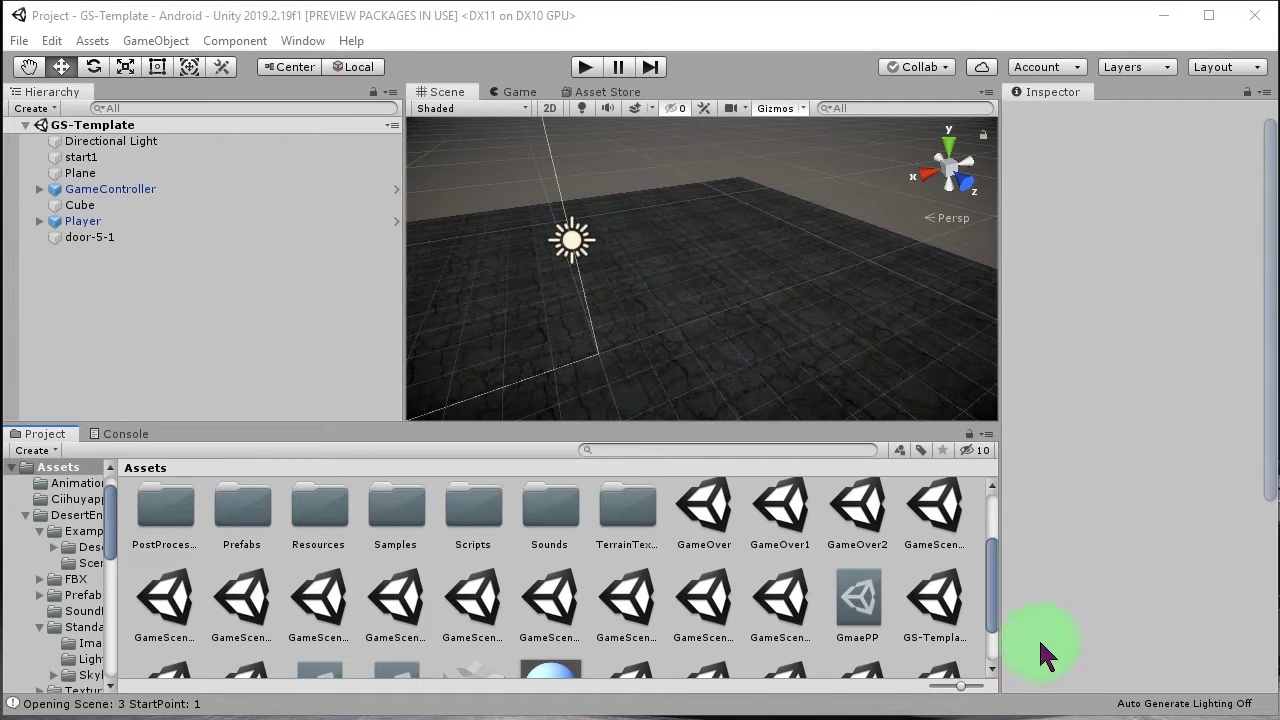
Focus Unity and scroll the Project panel's Assets grid to locate the Models folder.
left_click(1025, 556)
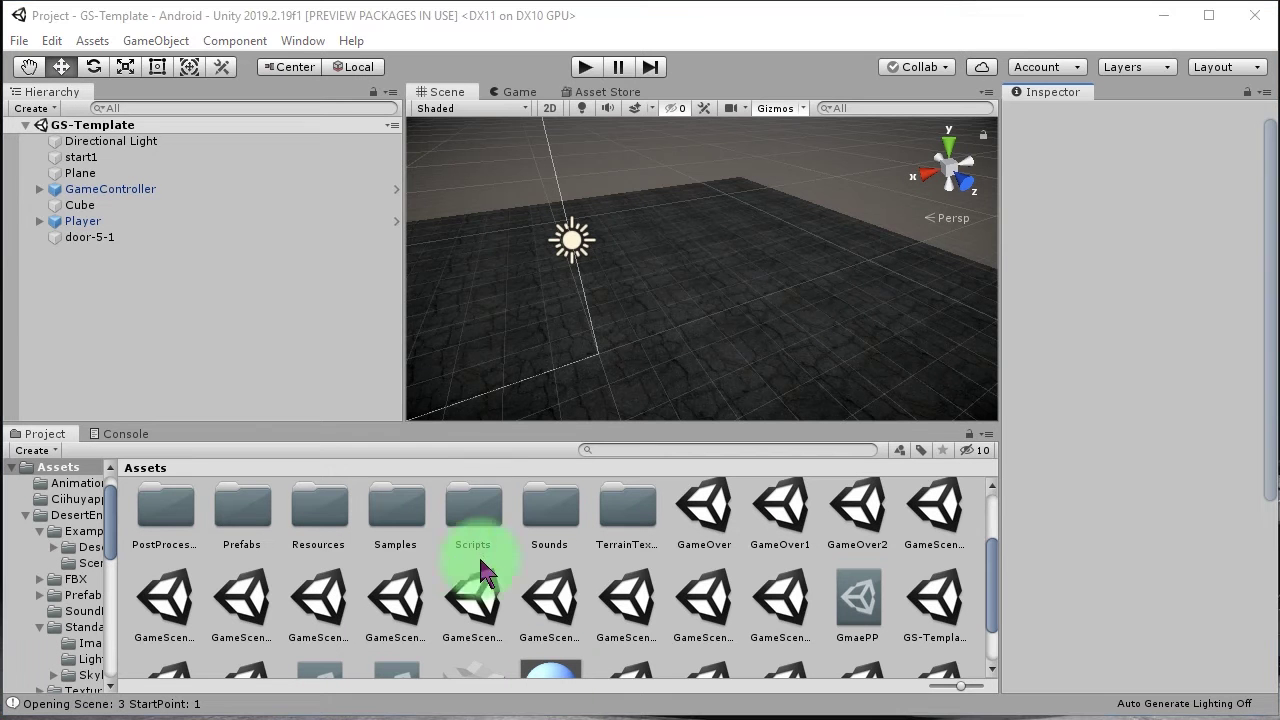
scroll(385, 580, "down", 2)
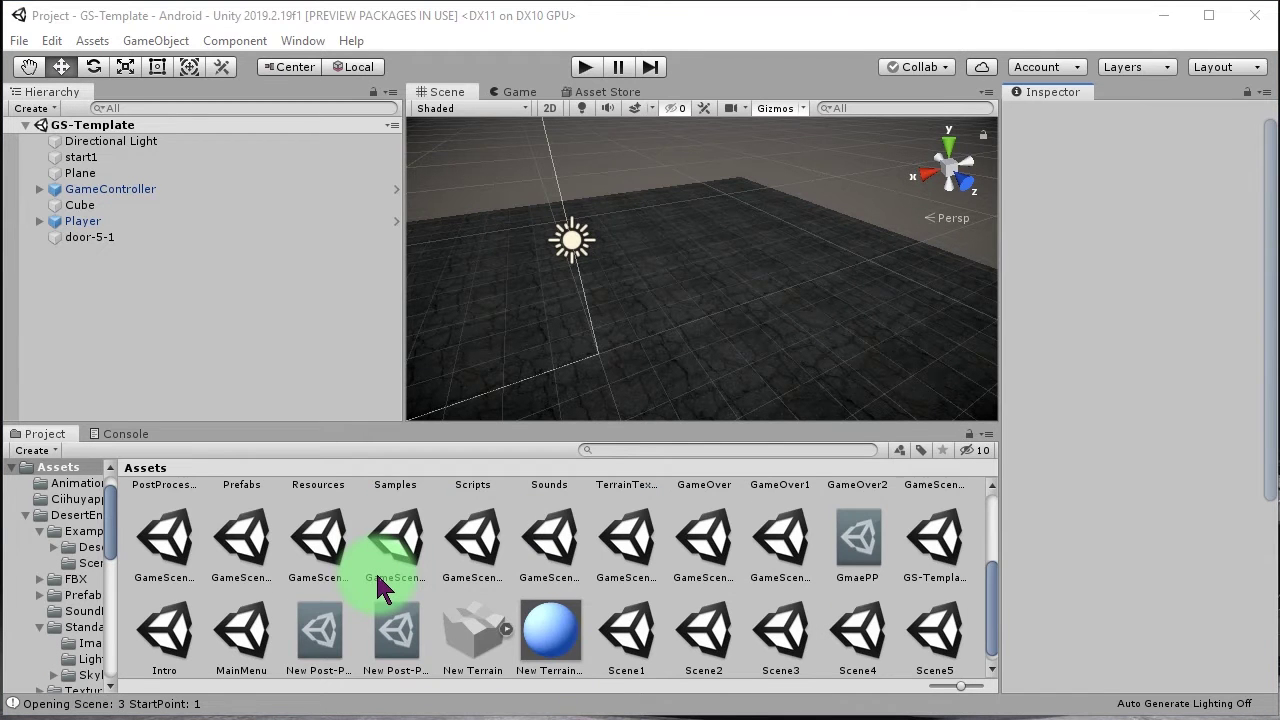
scroll(405, 580, "up", 2)
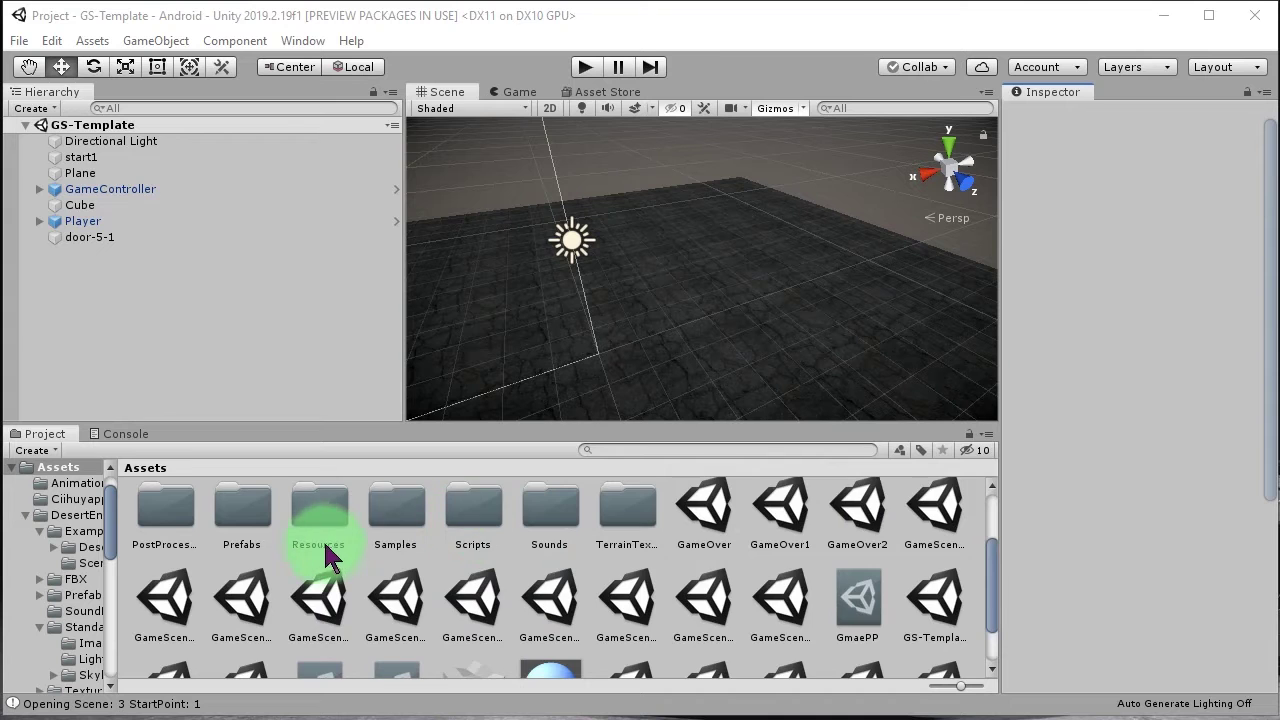
scroll(330, 558, "up", 3)
Open the Models folder and select the Pocong texture to see its import settings.
left_click(862, 543)
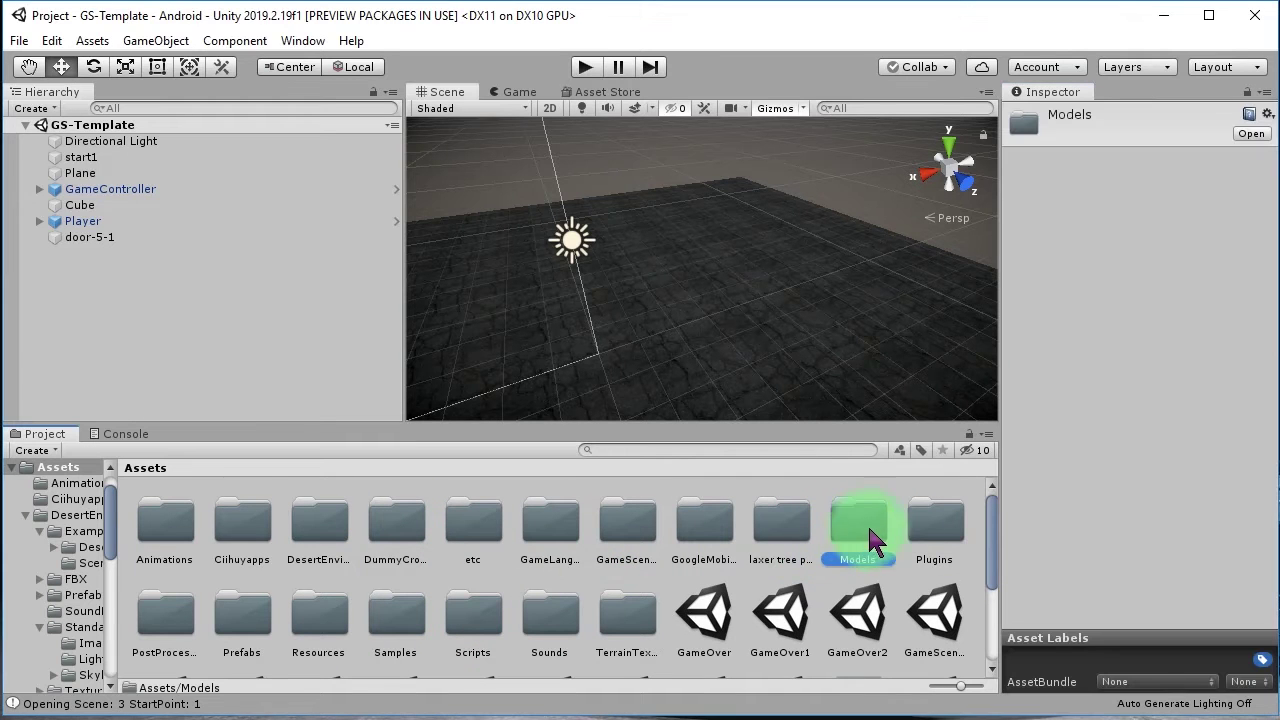
double_click(873, 545)
scroll(470, 600, "down", 5)
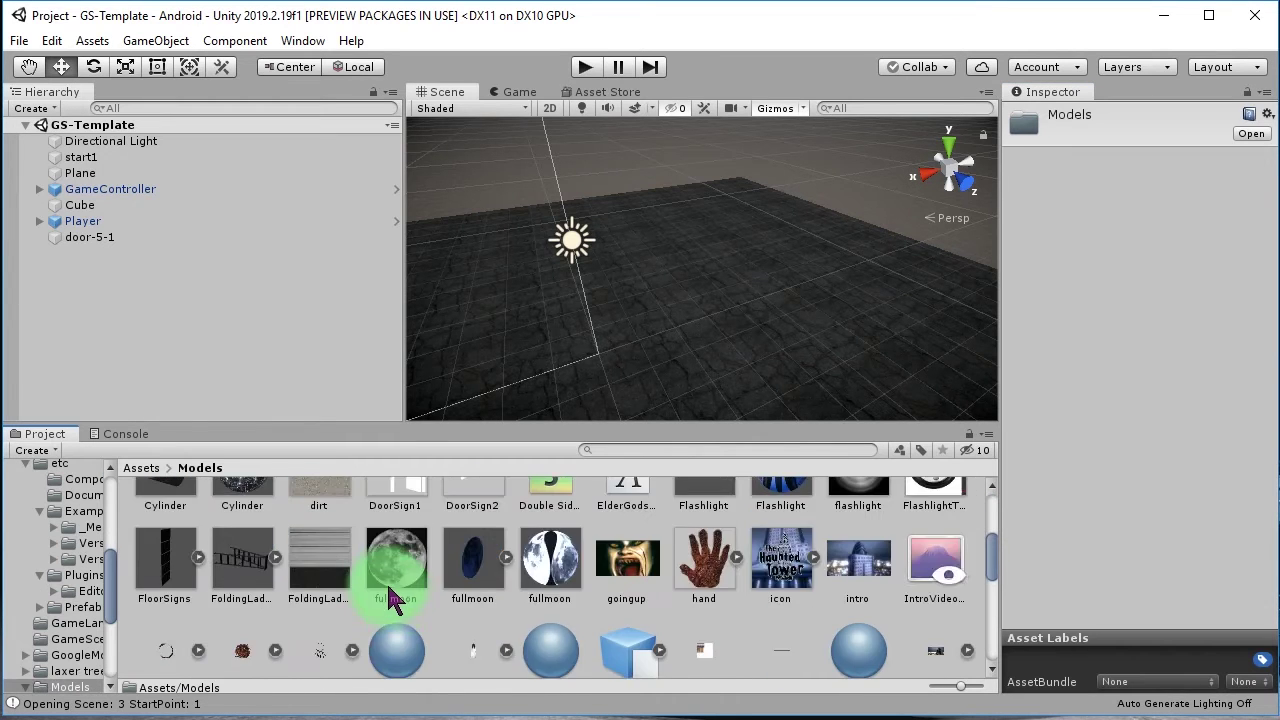
scroll(450, 595, "down", 3)
scroll(420, 560, "down", 1)
scroll(600, 575, "up", 1)
left_click(785, 633)
left_click(1138, 610)
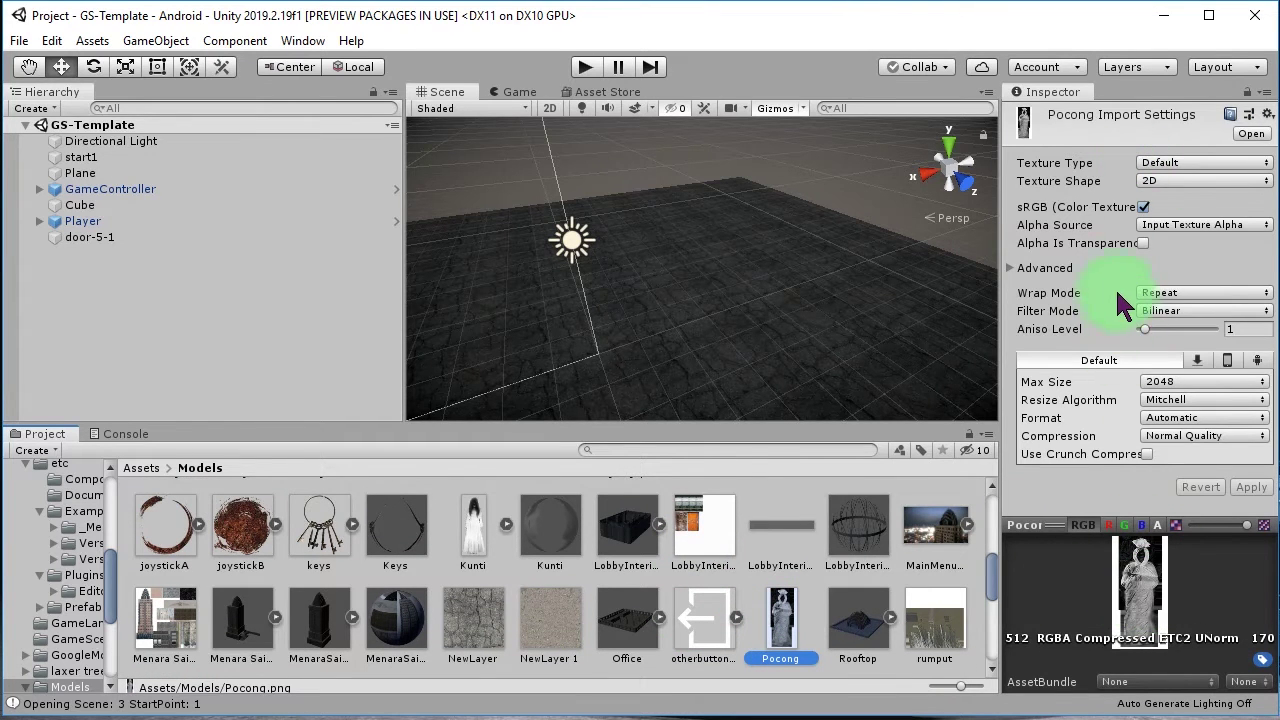
Reimport Pocong as a Sprite (2D and UI) texture and return to the Assets folder.
left_click(1165, 163)
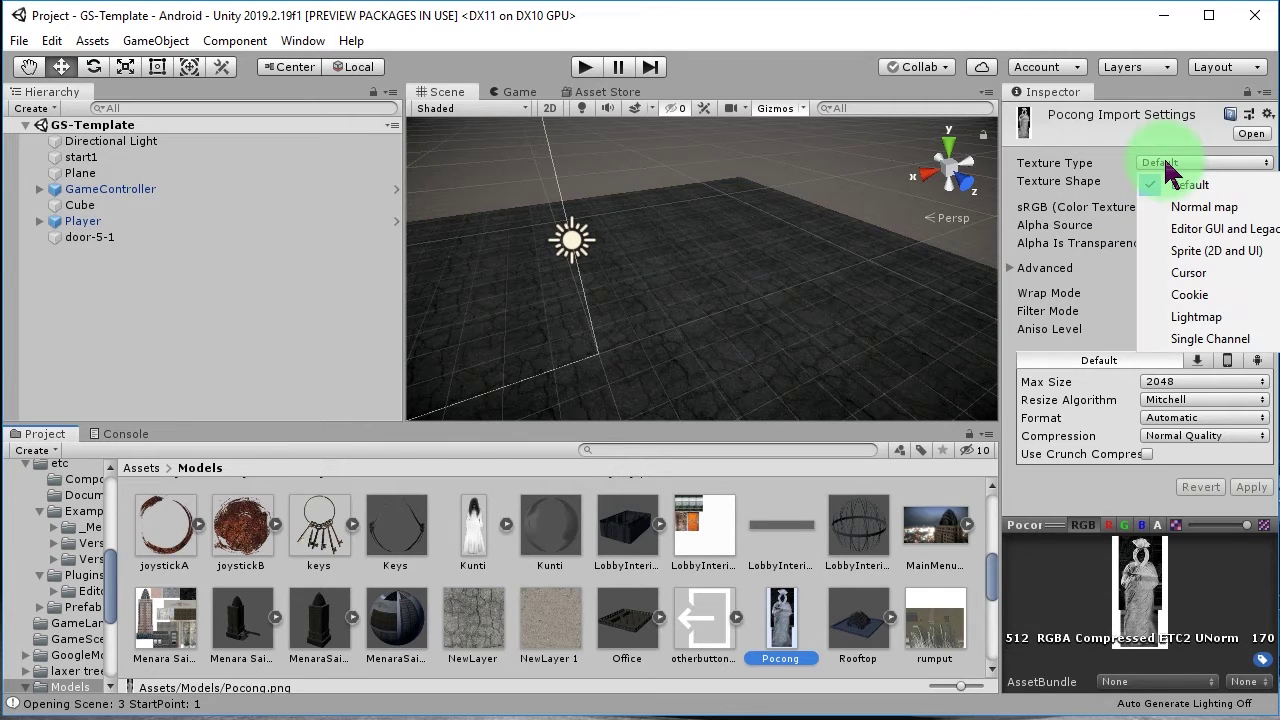
left_click(1193, 251)
scroll(1089, 400, "down", 2)
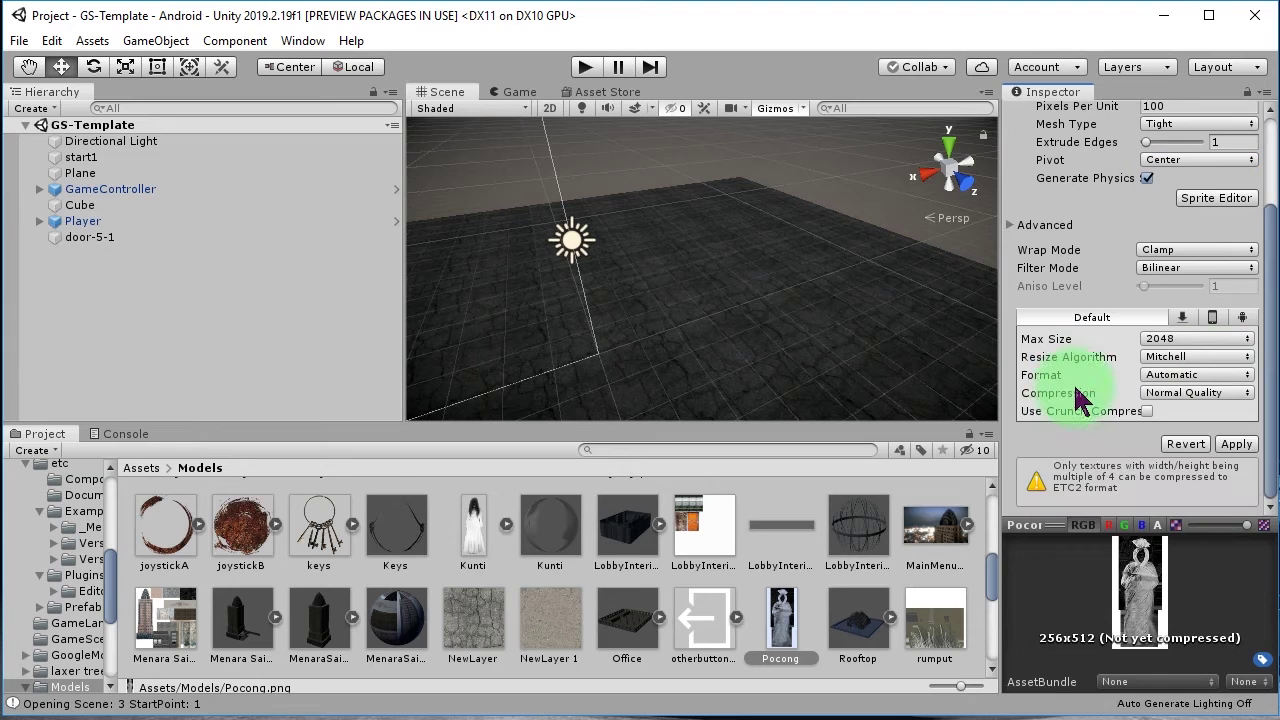
left_click(1240, 446)
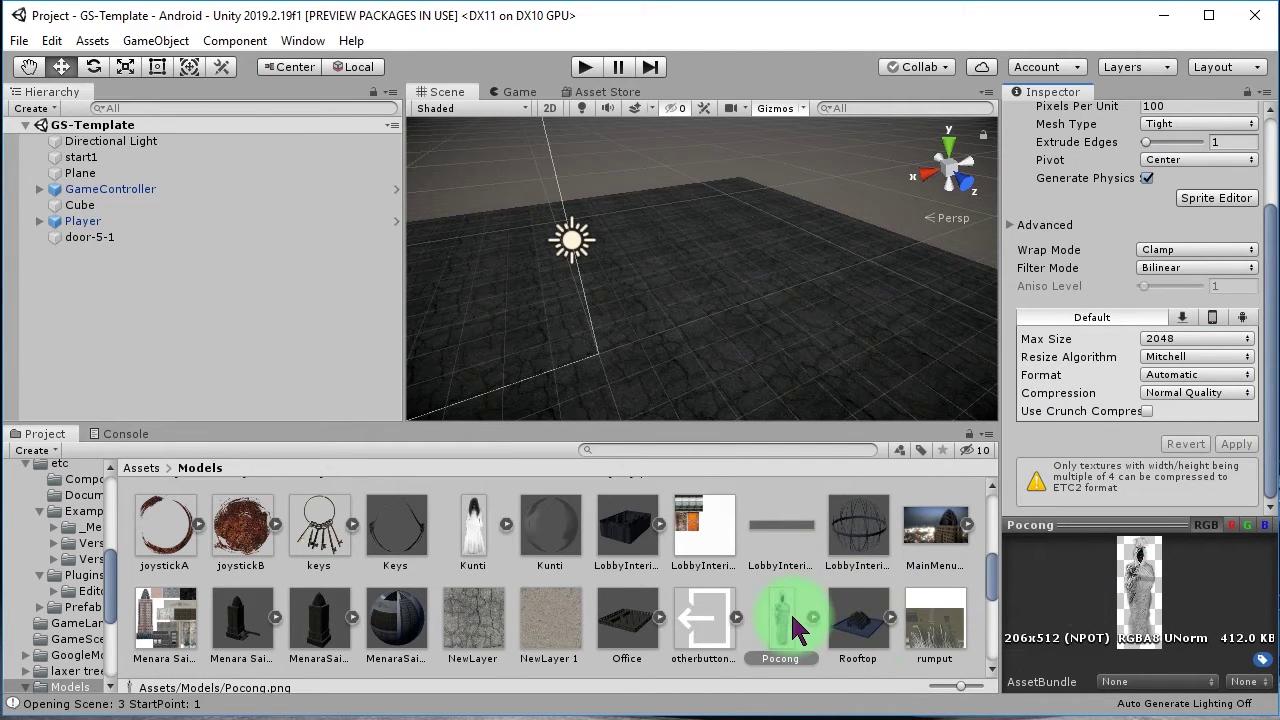
left_click_drag(788, 610, 310, 565)
left_click(141, 469)
In the Prefabs folder, duplicate the Enemy2 prefab as Enemy6.
scroll(300, 580, "up", 2)
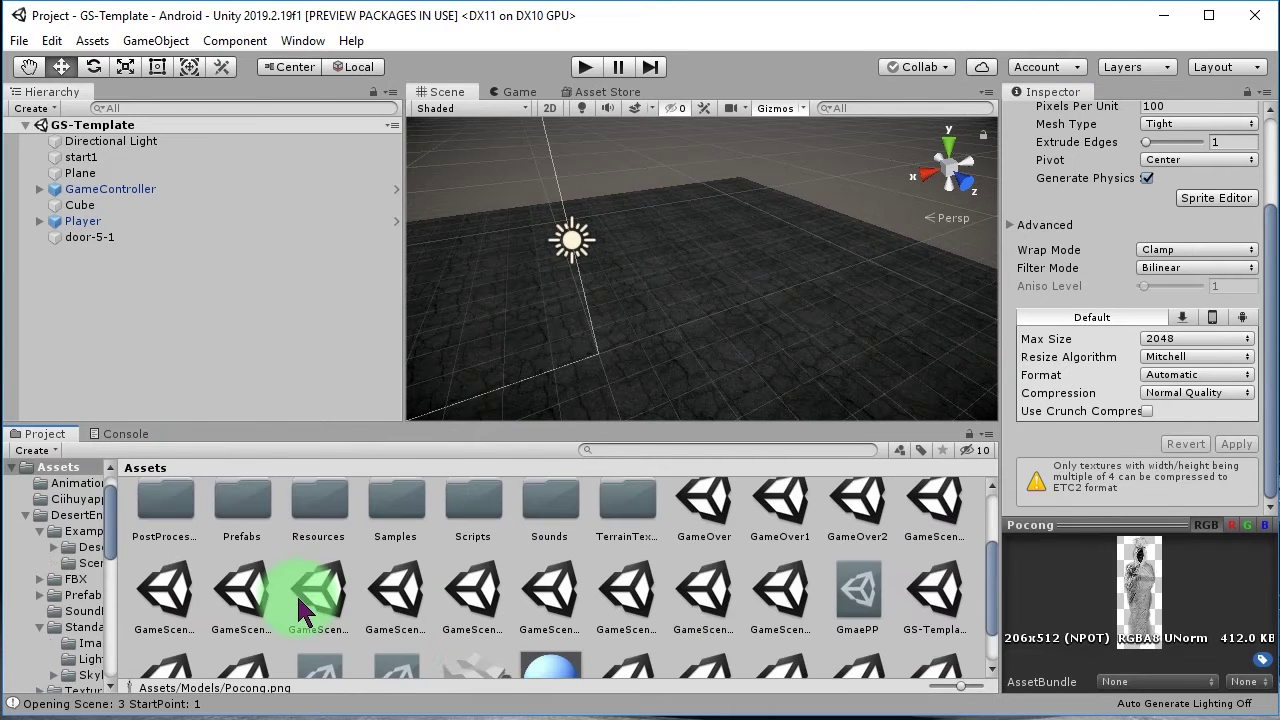
double_click(252, 508)
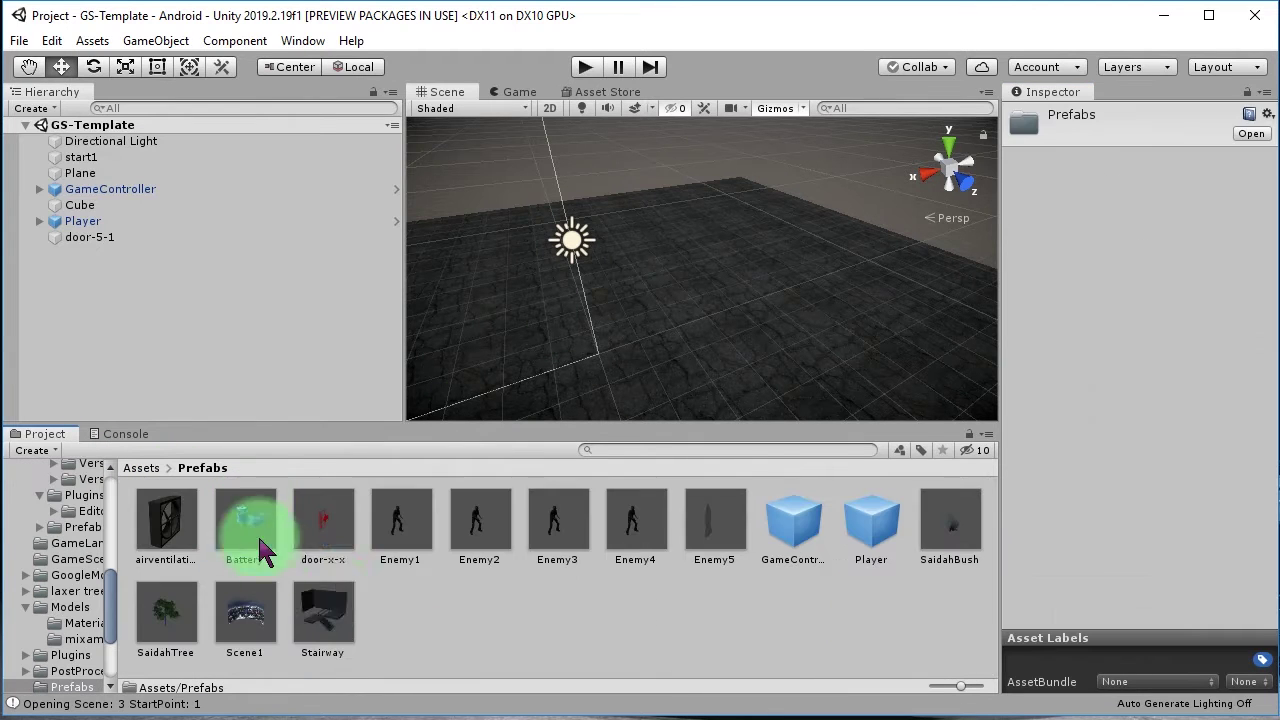
left_click(645, 640)
left_click(490, 535)
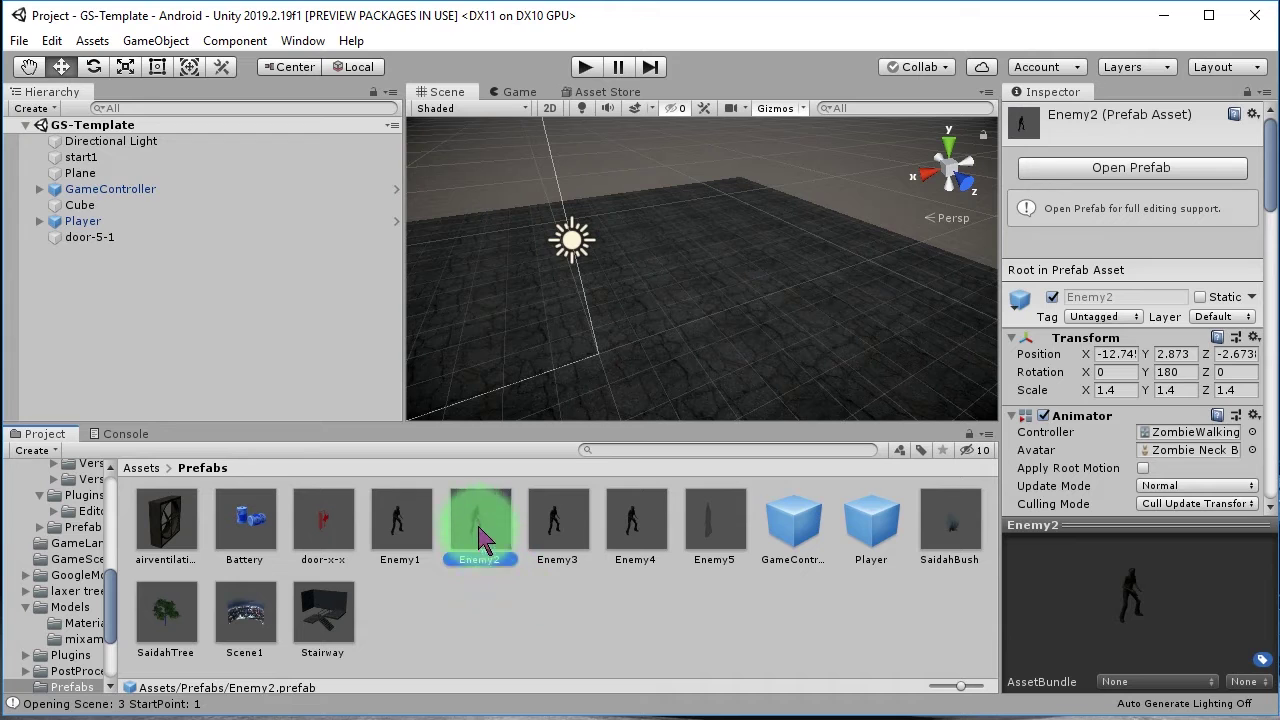
left_click(513, 589)
left_click(480, 525)
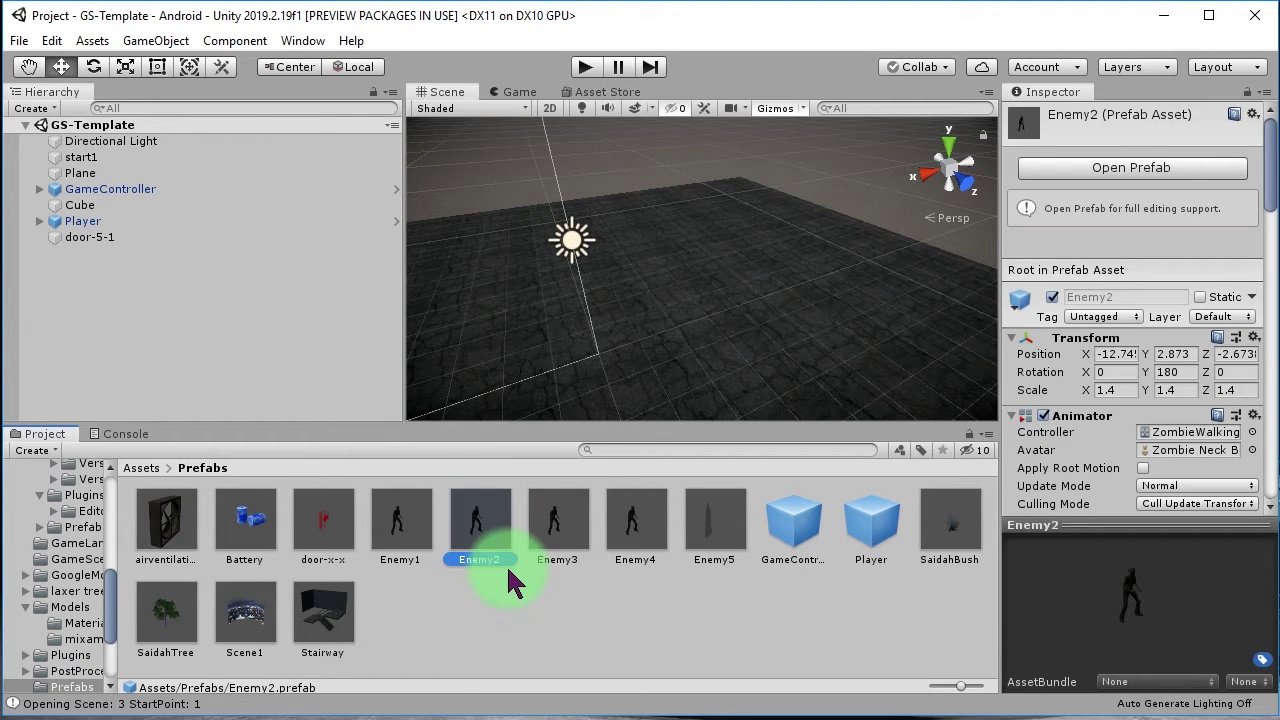
key("ctrl+d")
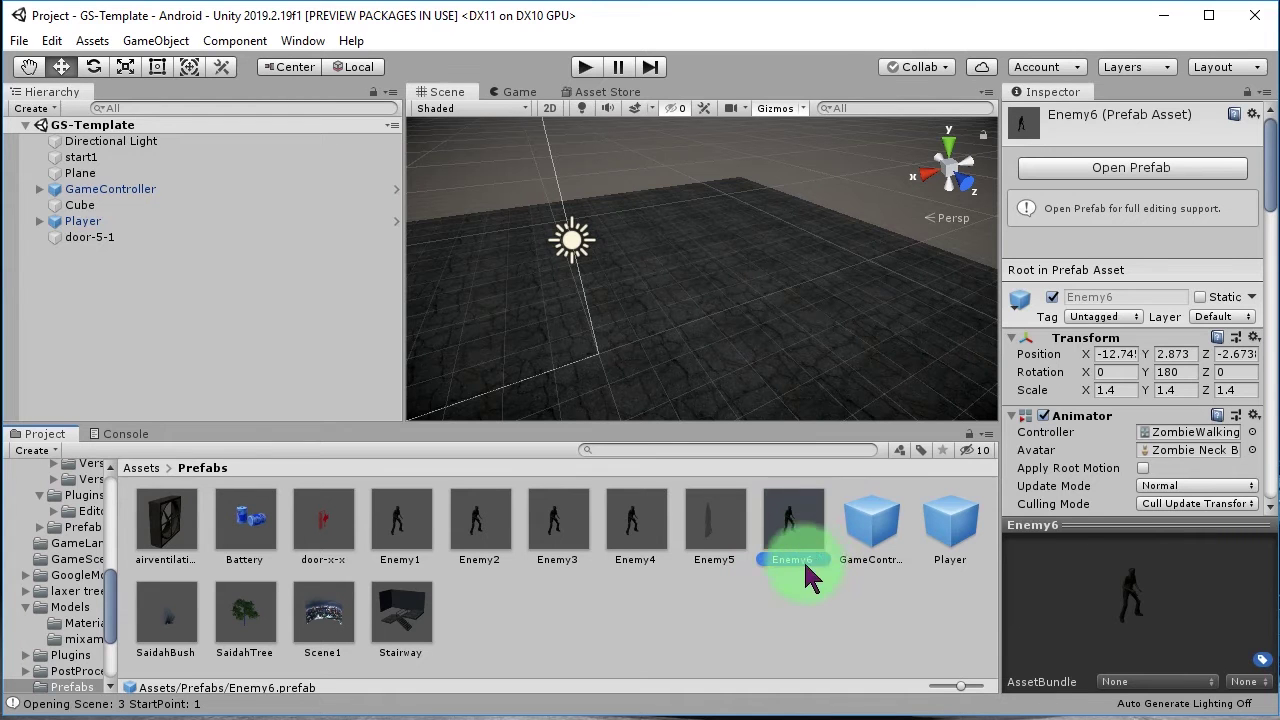
Place an Enemy6 zombie on the scene floor and expand it to show its children.
left_click_drag(797, 527, 717, 315)
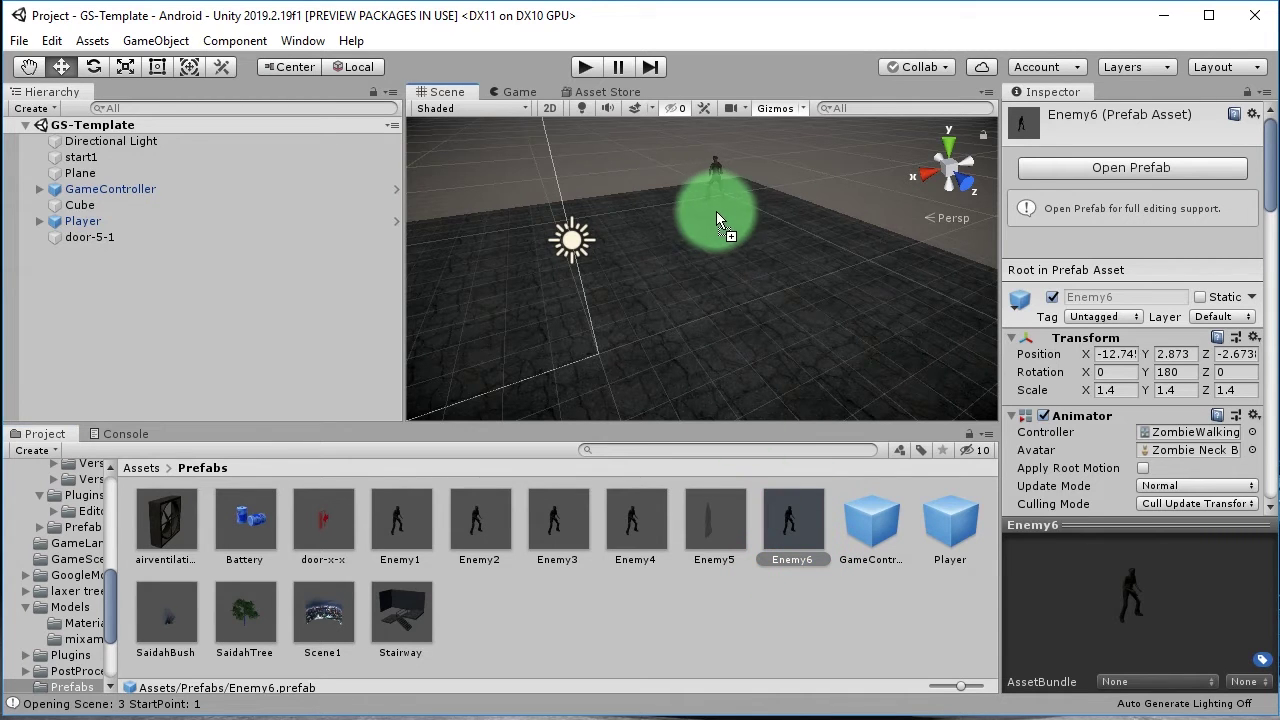
left_click_drag(716, 211, 721, 211)
mouse_move(672, 306)
left_mouse_down("alt")
mouse_move(451, 318)
mouse_move(727, 355)
mouse_move(860, 287)
left_mouse_up("alt")
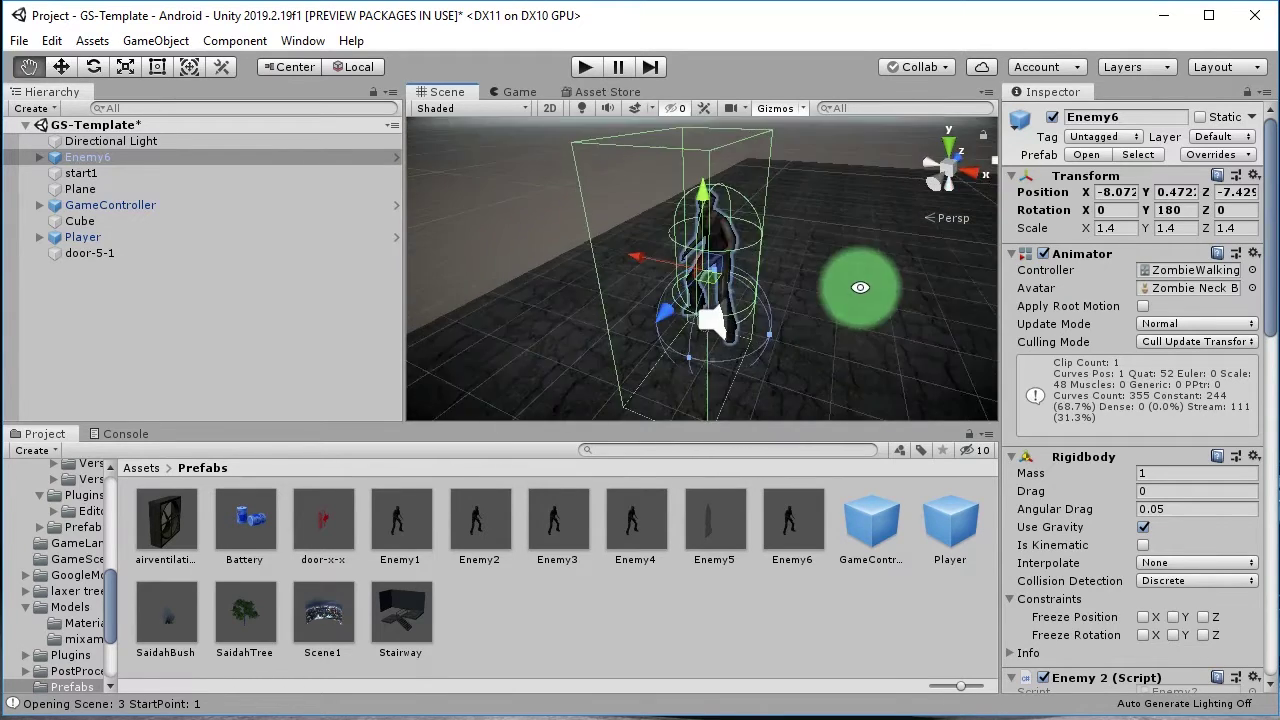
left_click_drag(860, 287, 609, 286, "alt")
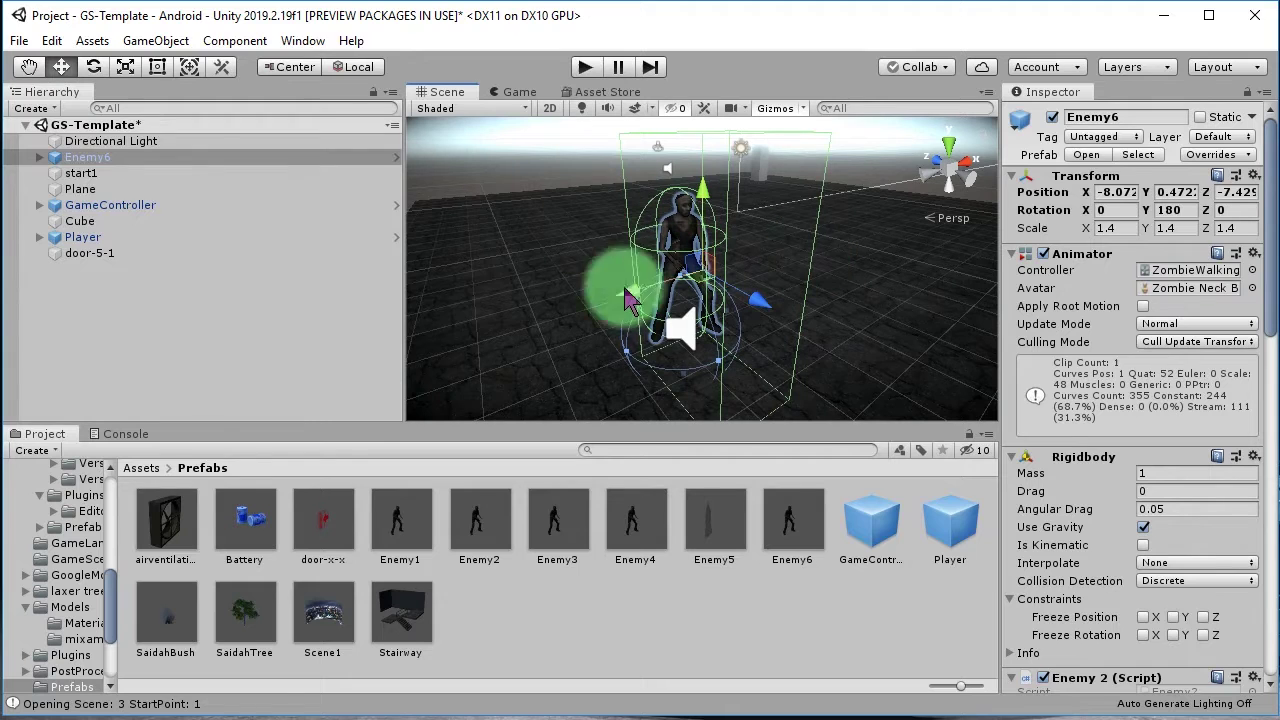
left_click(40, 158)
left_click(118, 175)
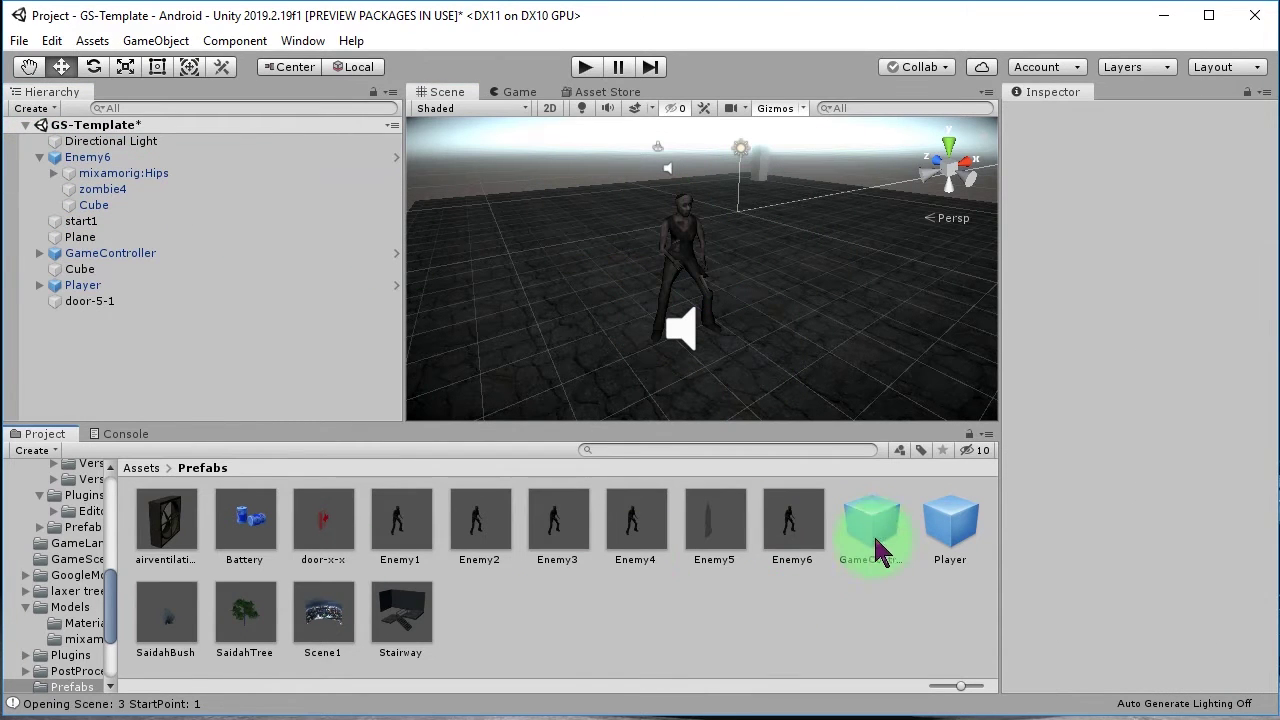
left_click(800, 533)
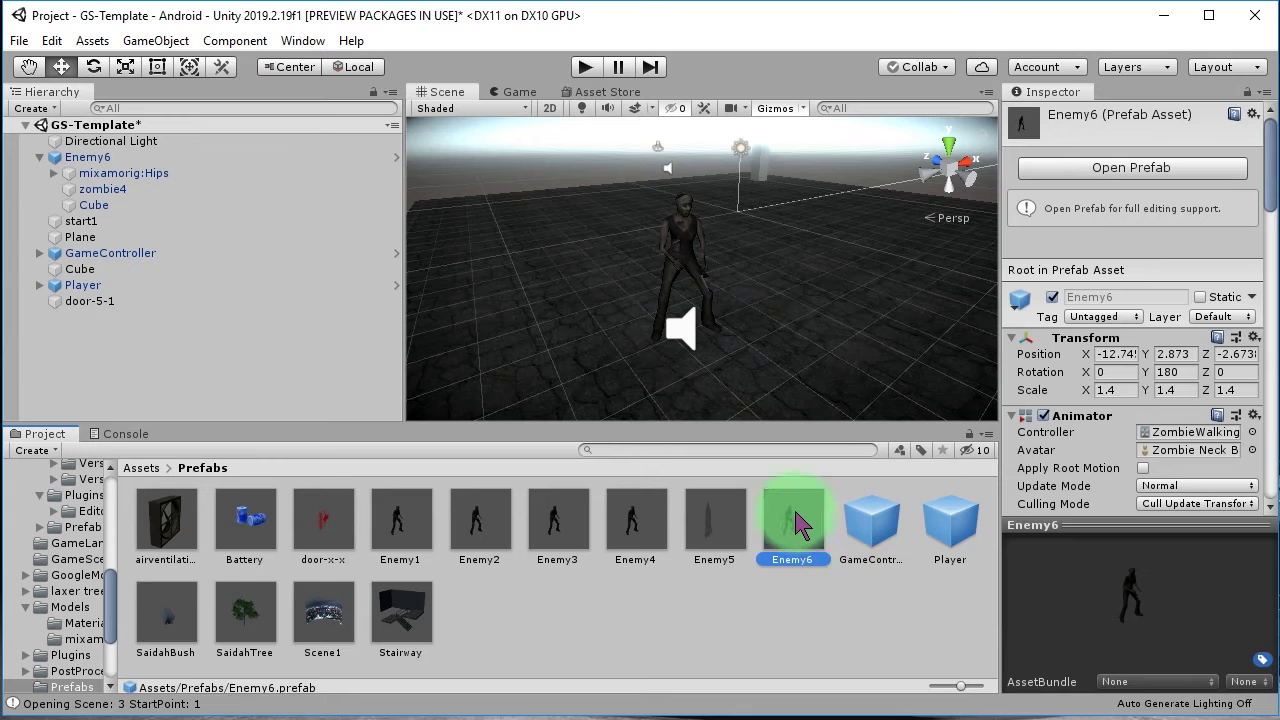
Open Enemy6 in Prefab Mode and add a 3D Object > Plane under its root.
double_click(800, 525)
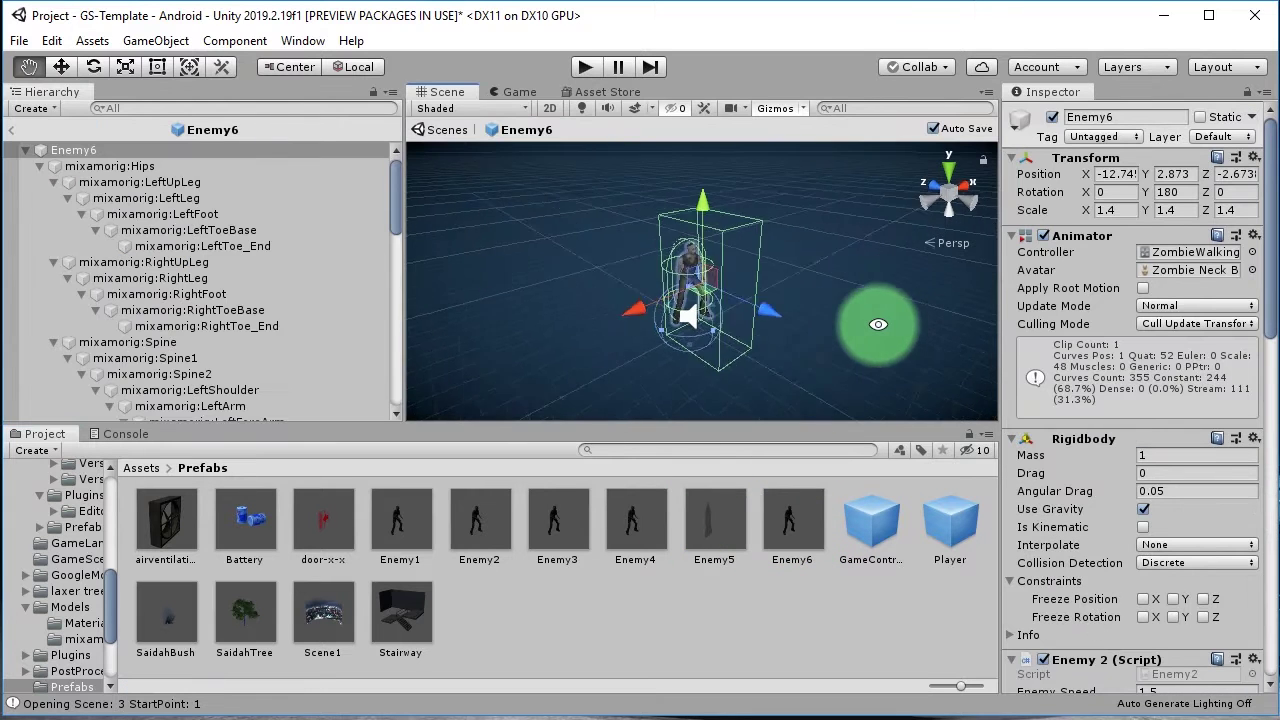
left_click_drag(762, 360, 693, 285, "alt")
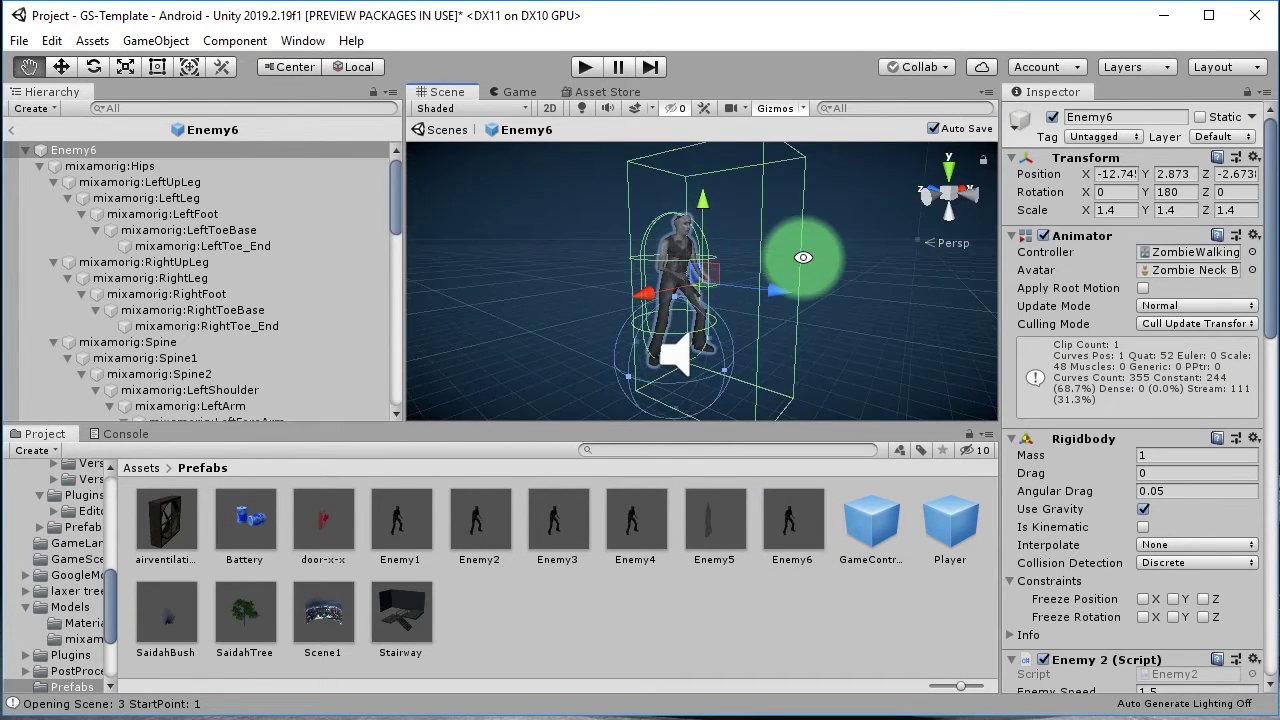
left_click(32, 150)
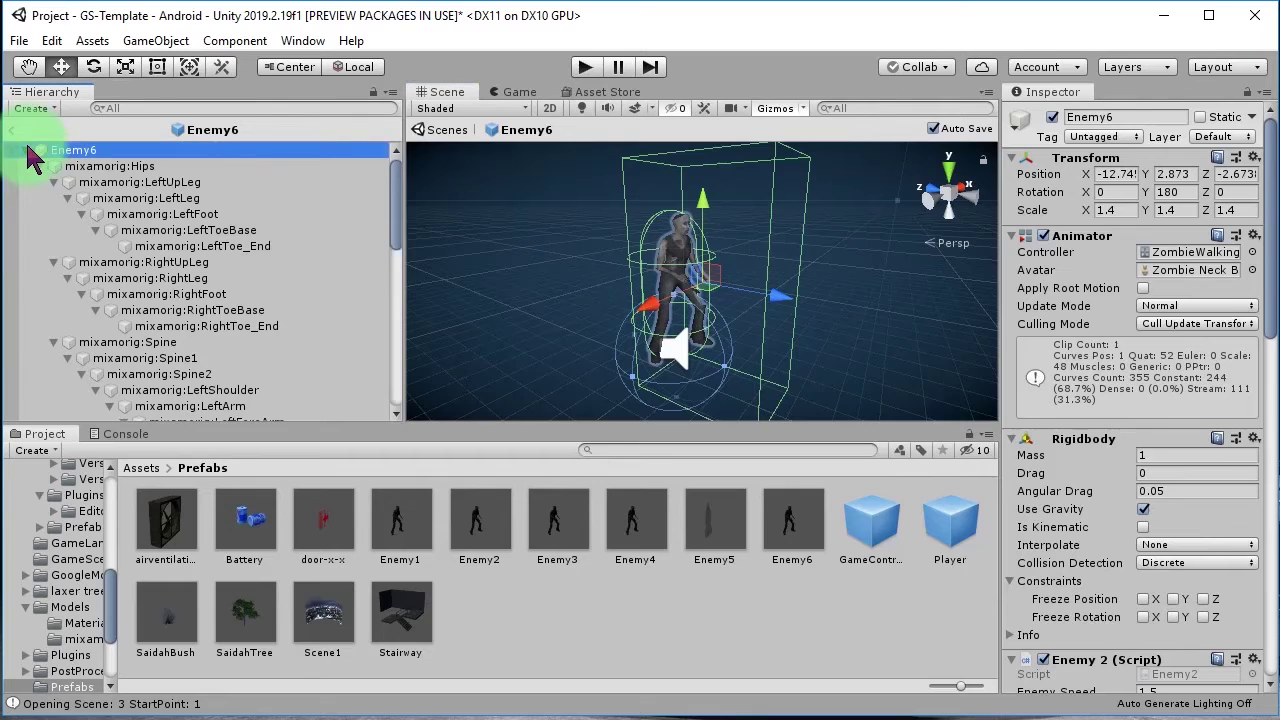
left_click(26, 150)
left_click(25, 150)
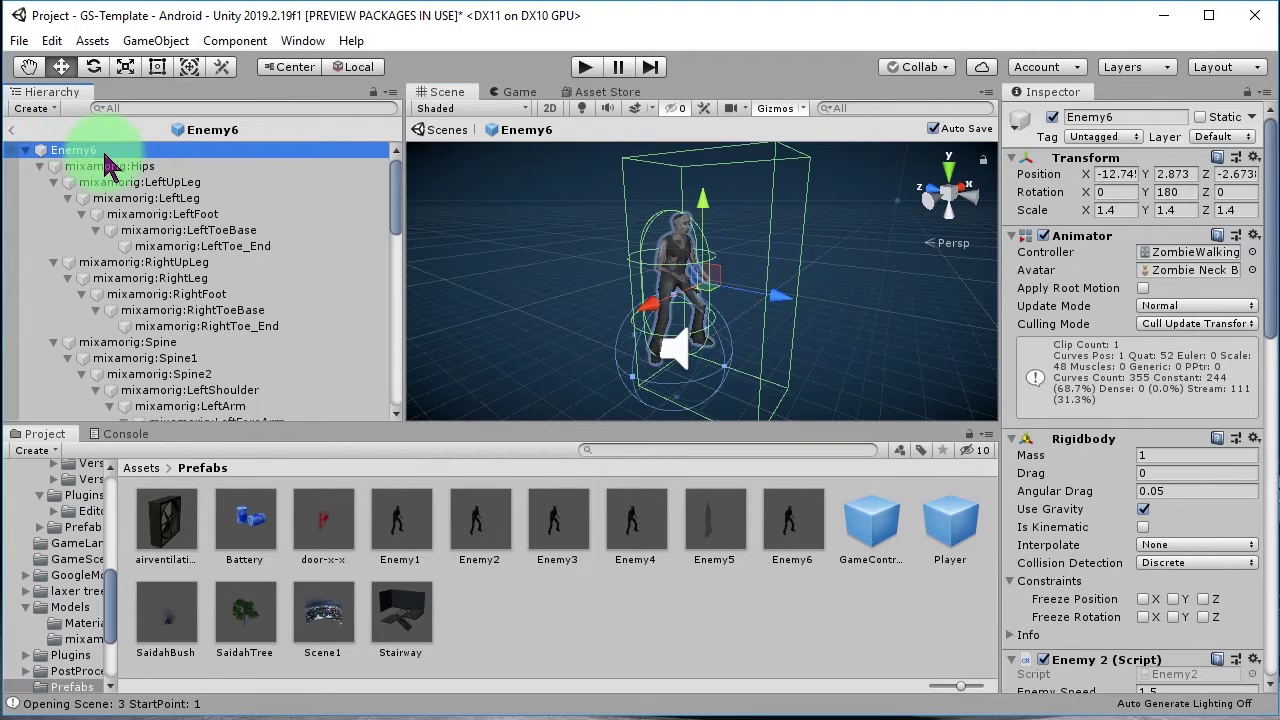
right_click(102, 150)
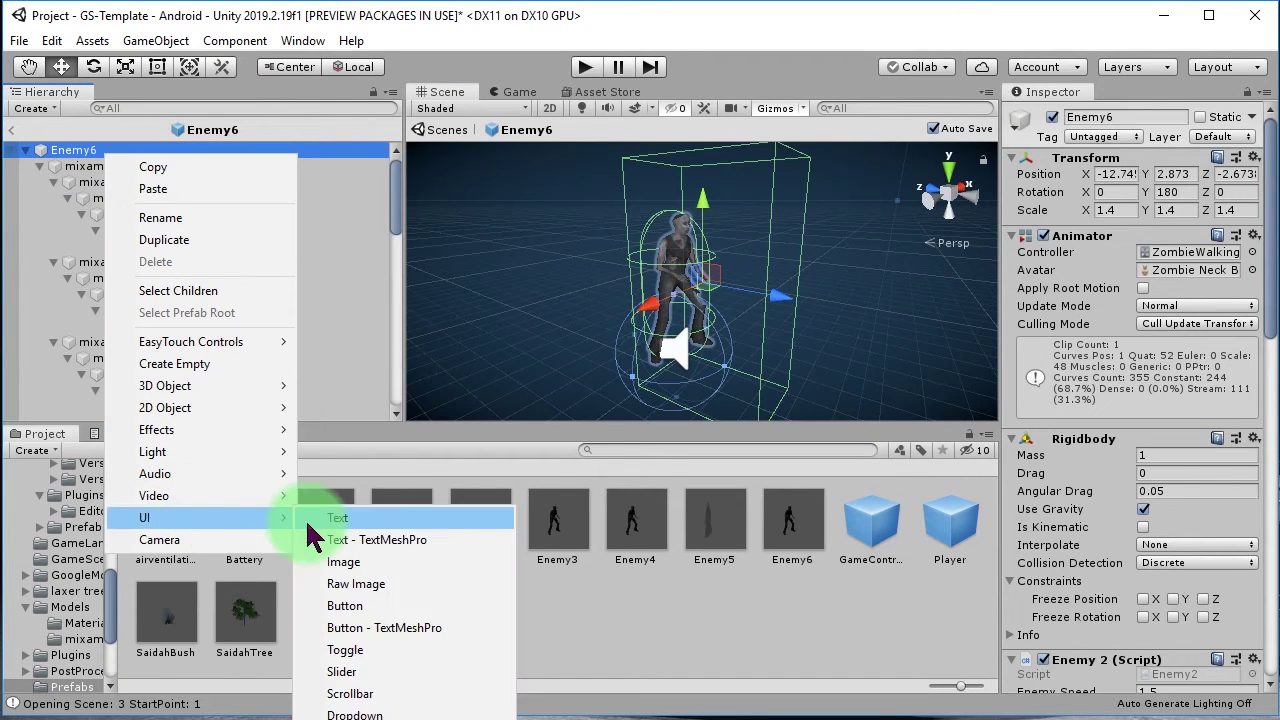
mouse_move(209, 393)
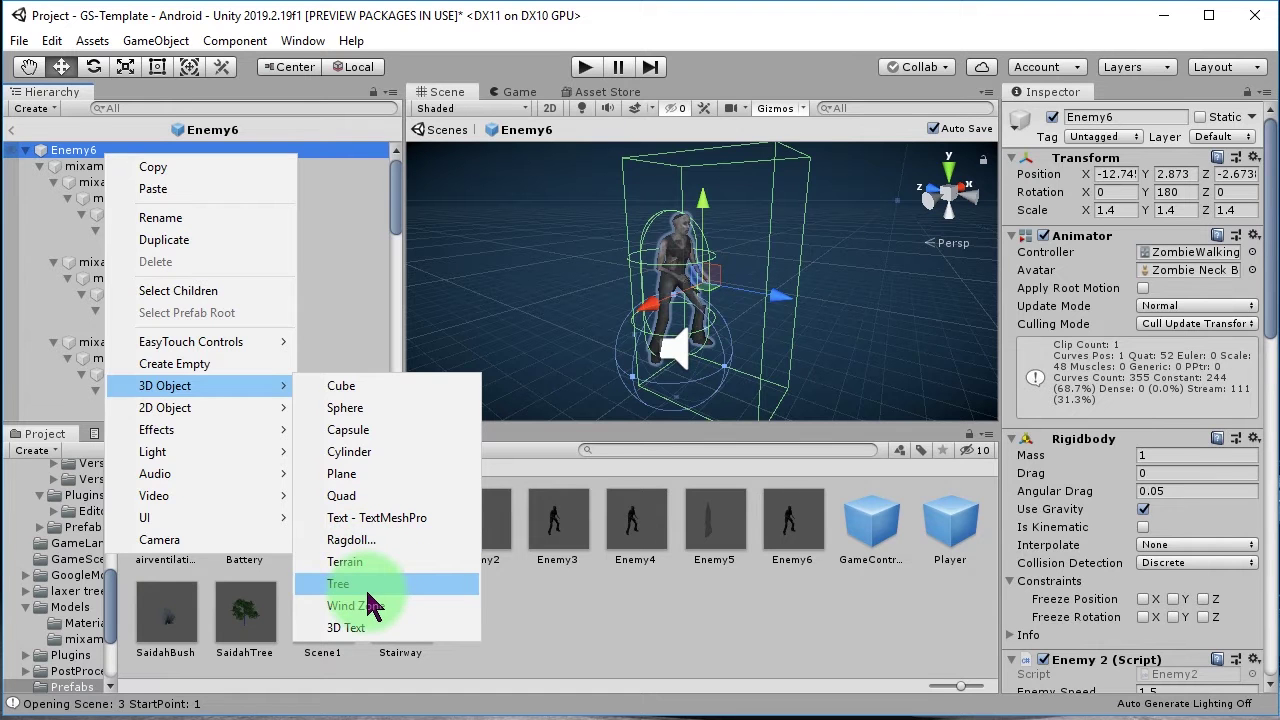
left_click(374, 478)
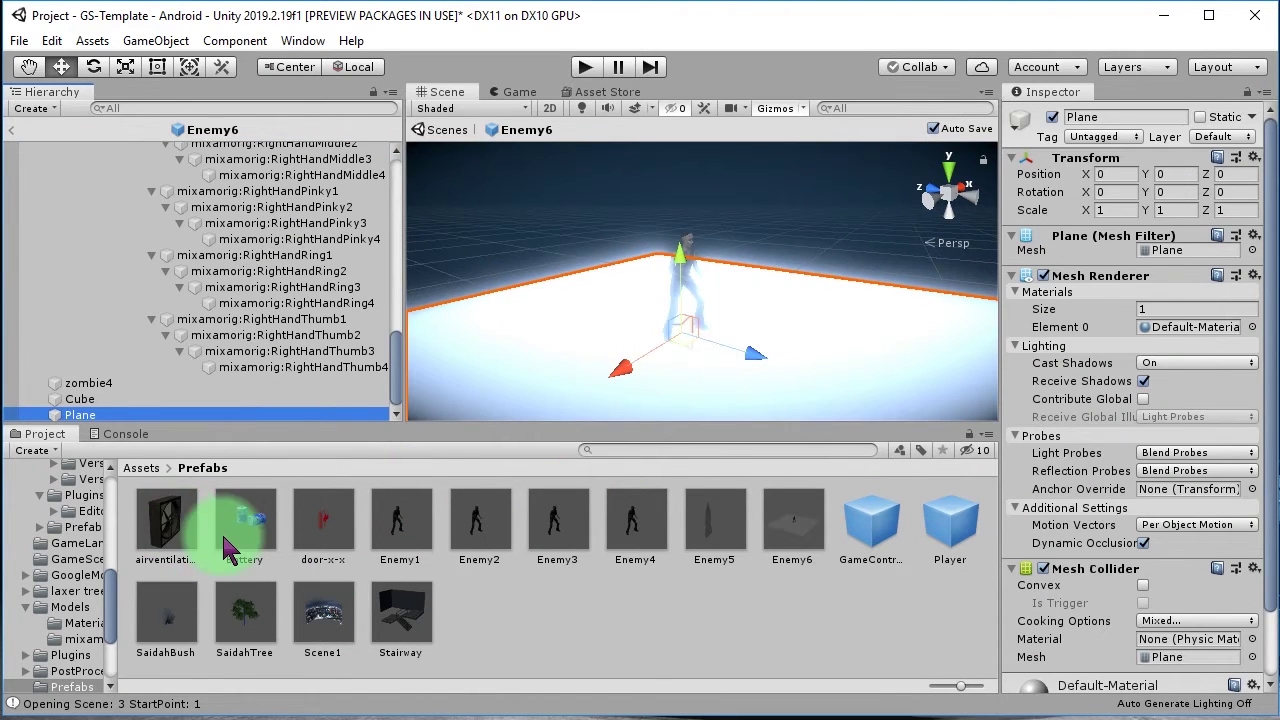
left_click(142, 469)
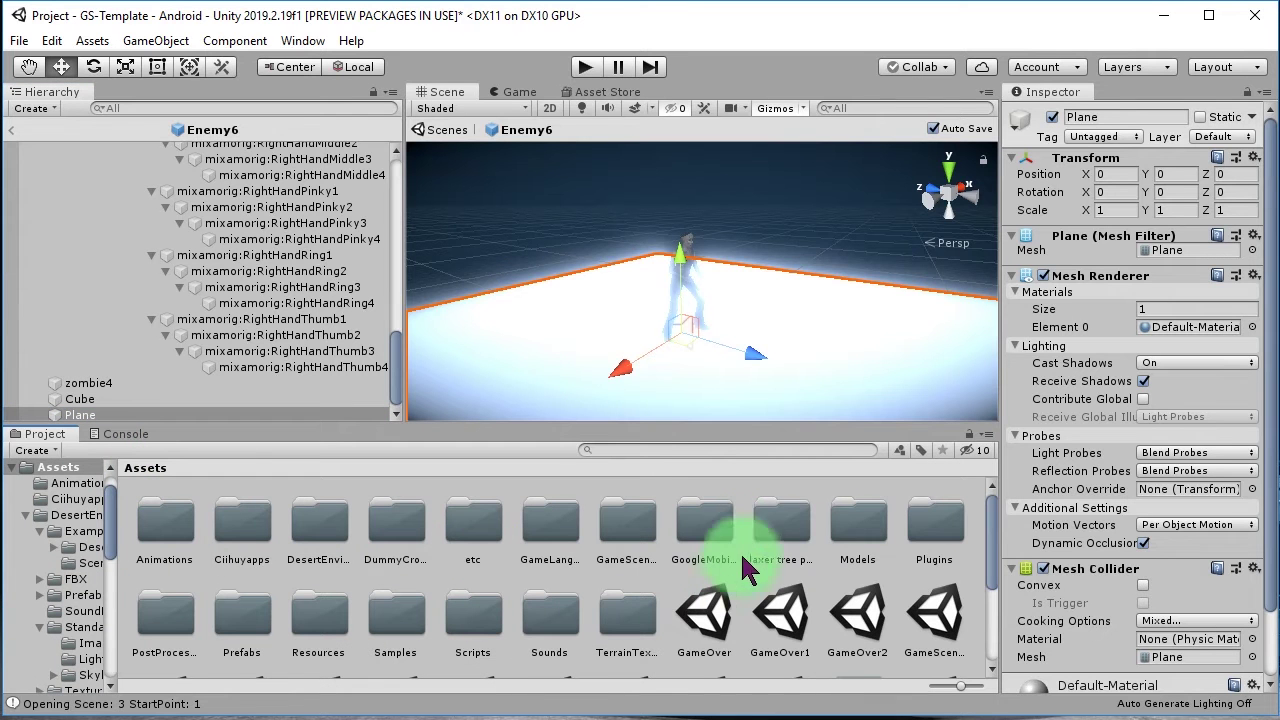
Open the Models folder and select the Pocong texture.
double_click(880, 533)
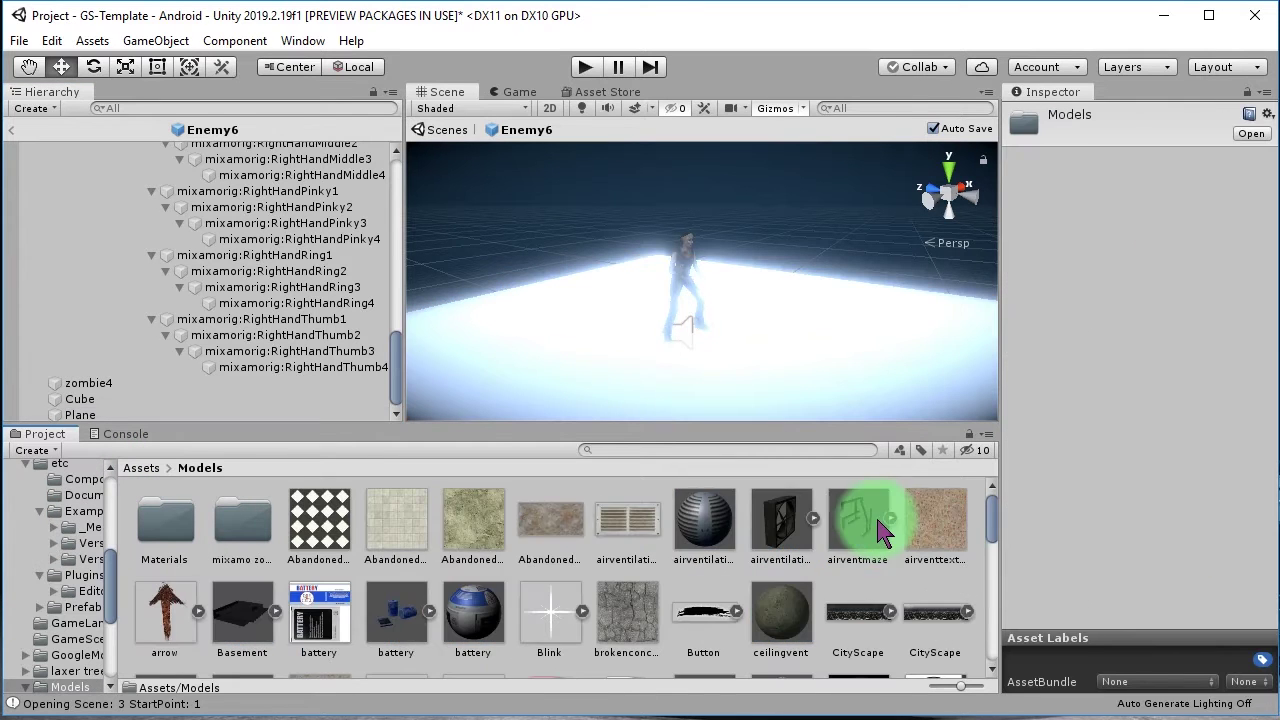
scroll(581, 563, "down", 5)
scroll(621, 576, "down", 3)
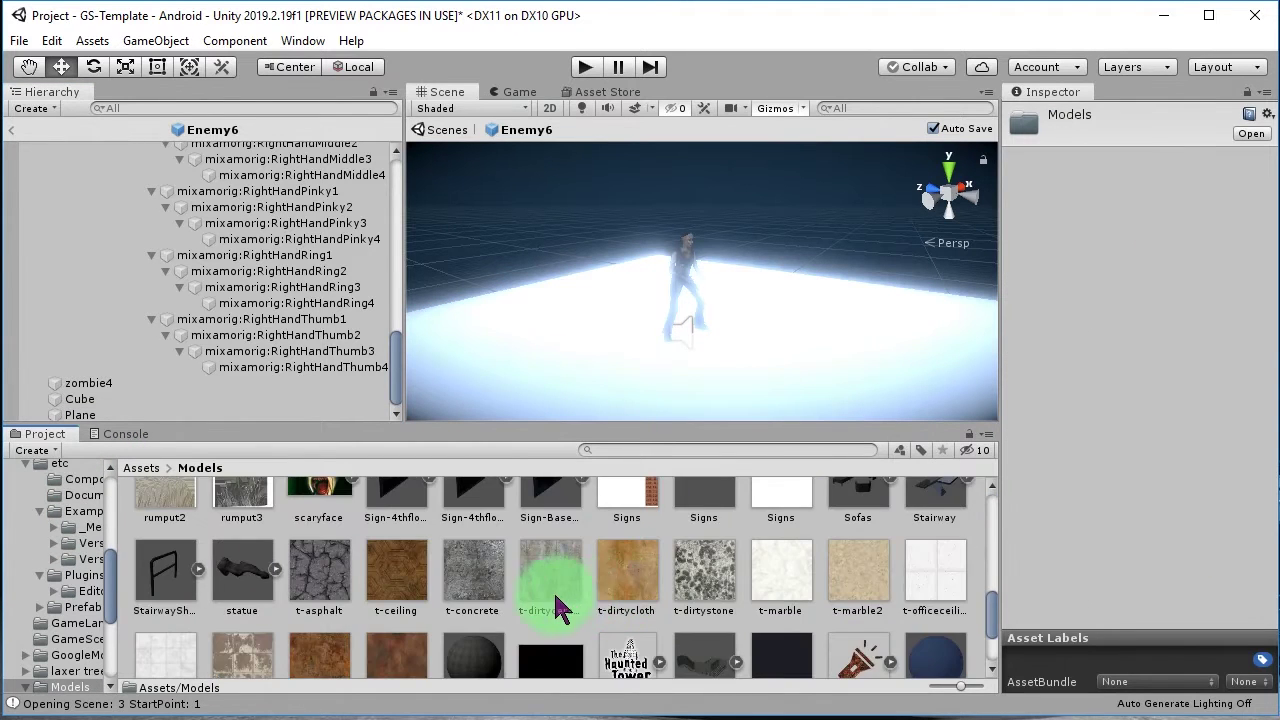
scroll(558, 605, "up", 2)
scroll(558, 605, "up", 2)
scroll(556, 602, "up", 1)
scroll(555, 600, "up", 2)
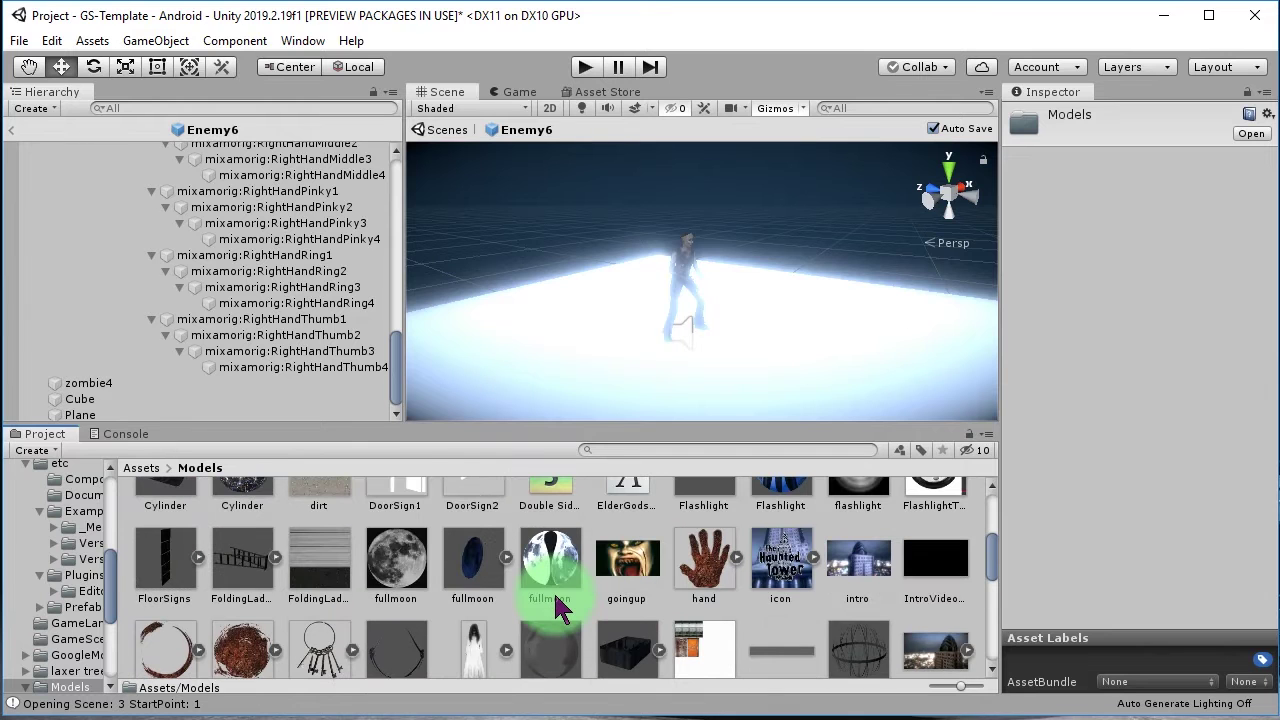
scroll(480, 586, "down", 2)
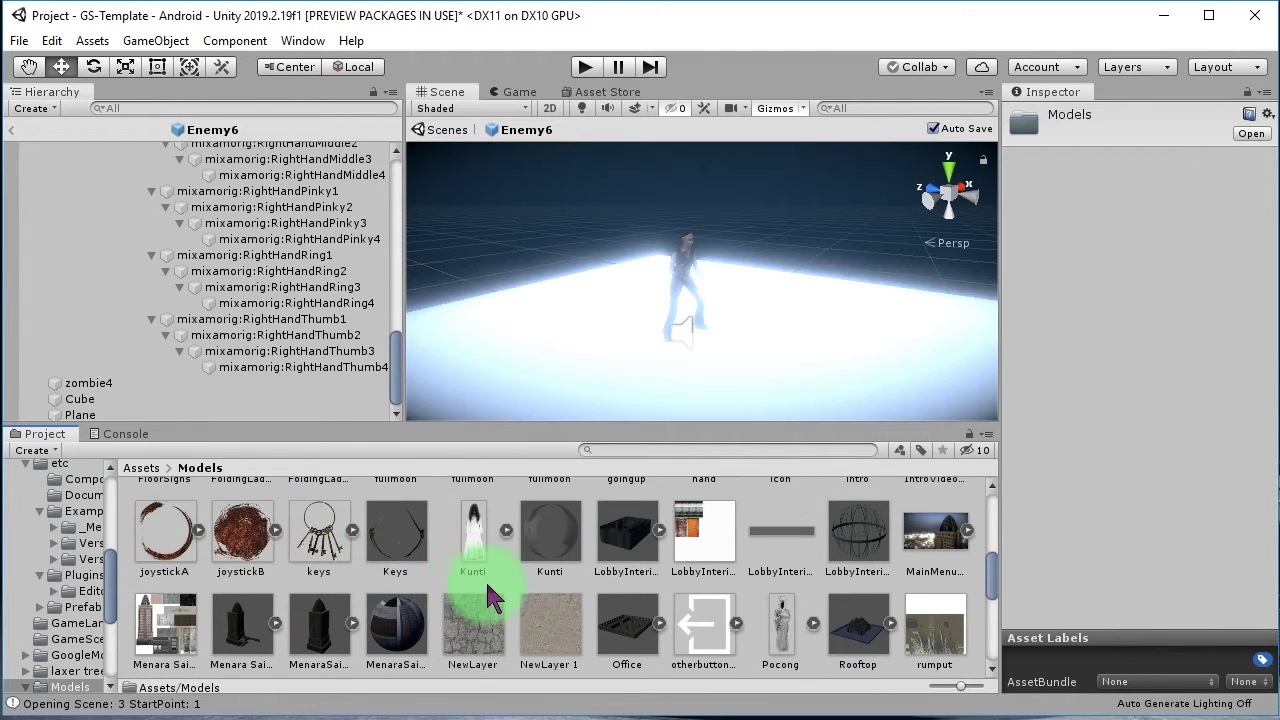
scroll(768, 586, "down", 1)
left_click(785, 530)
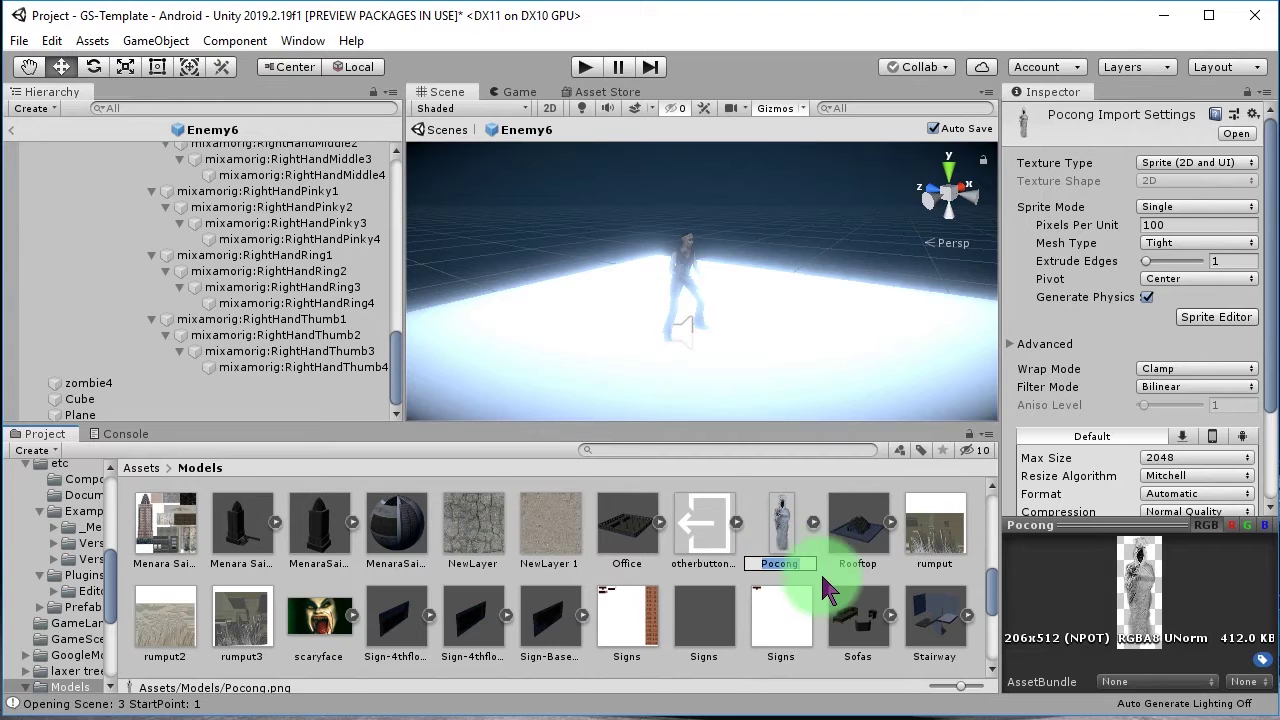
Create a new material in the Models folder named Pocong.
scroll(828, 590, "up", 1)
right_click(828, 588)
right_click(824, 612)
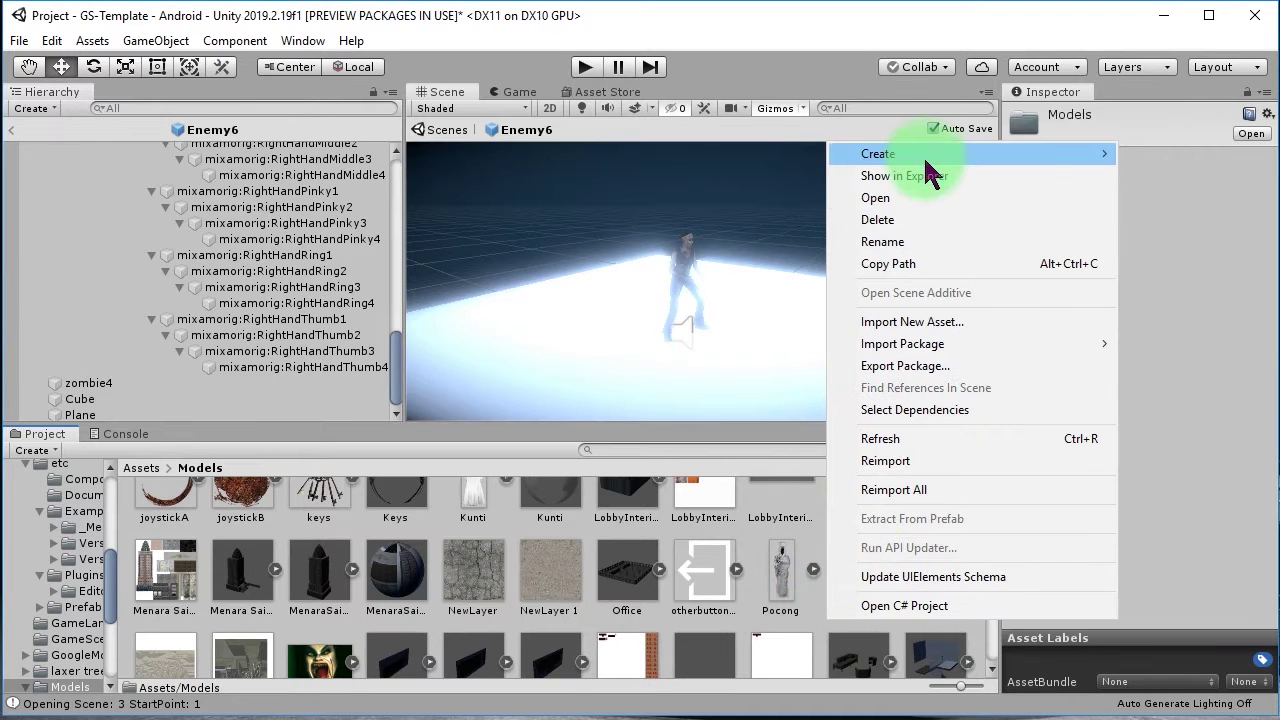
mouse_move(940, 152)
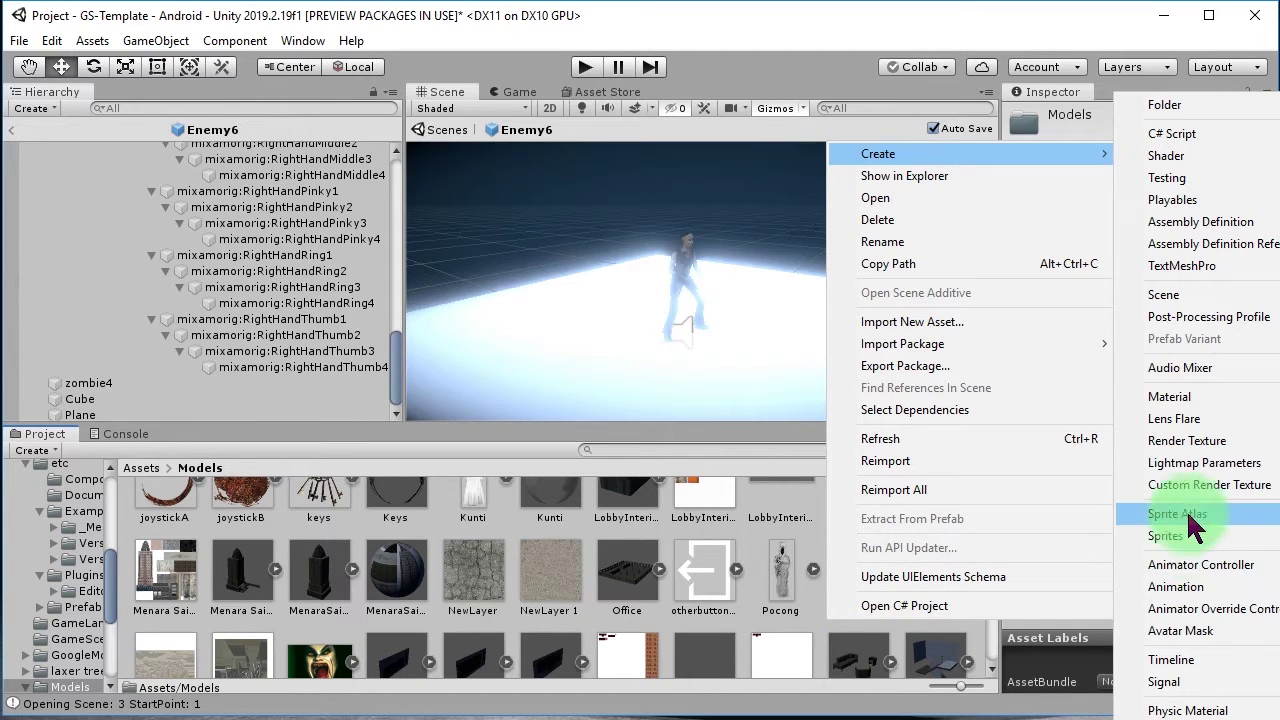
left_click(1169, 396)
type("Pocong")
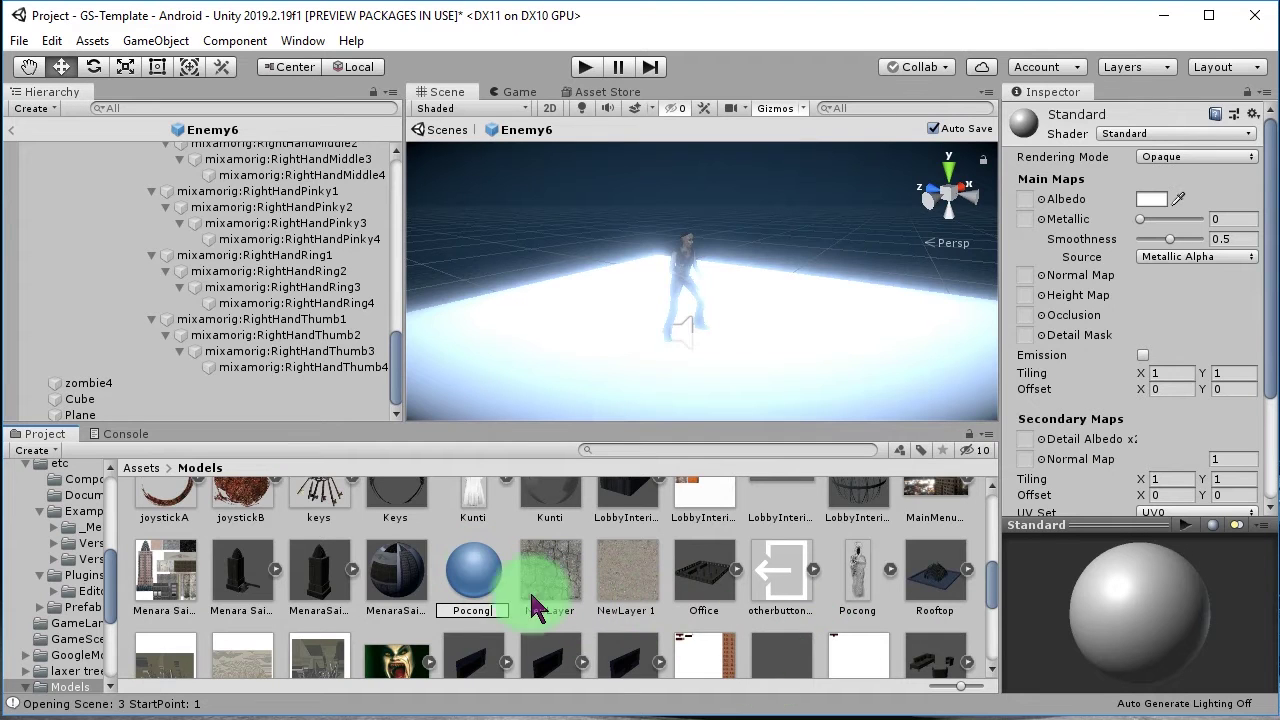
Give the Pocong material the Pocong albedo texture and Cutout mode, then assign it to the Plane.
key("Return")
mouse_move(849, 591)
left_mouse_down()
mouse_move(922, 344)
mouse_move(878, 615)
mouse_move(890, 578)
mouse_move(795, 597)
mouse_move(1126, 207)
left_mouse_up()
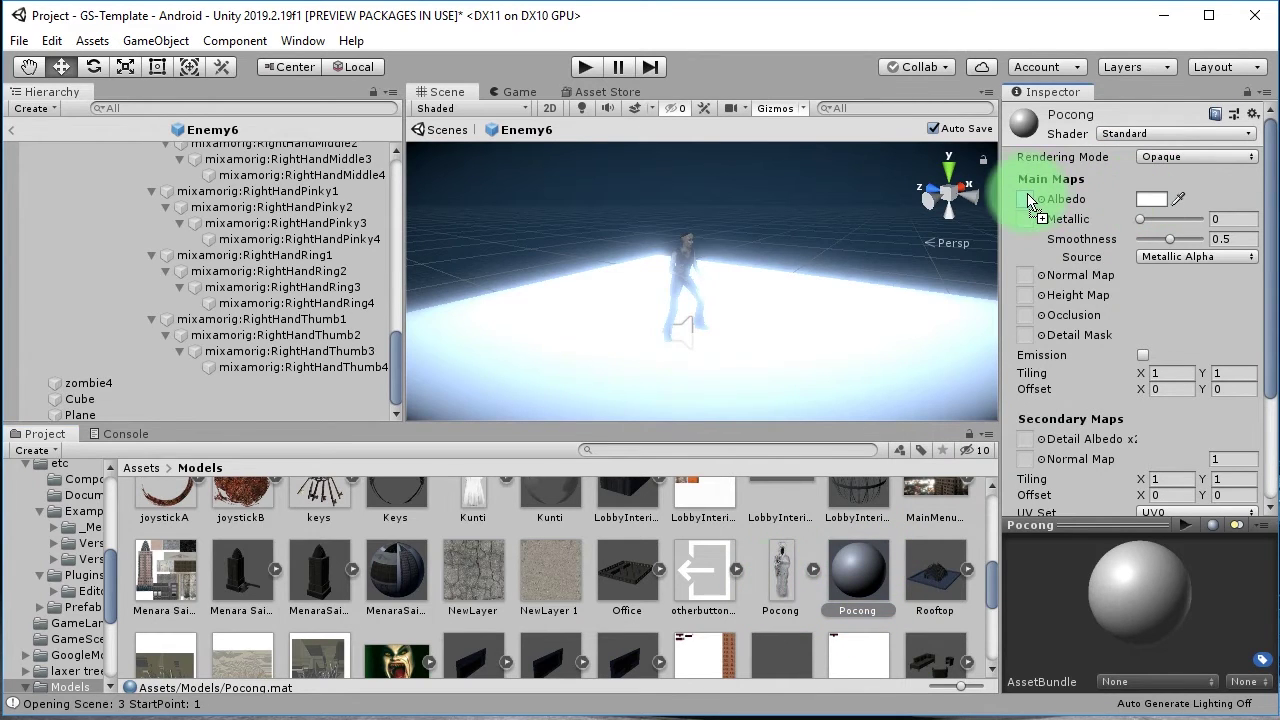
left_click(1165, 158)
left_click(1196, 206)
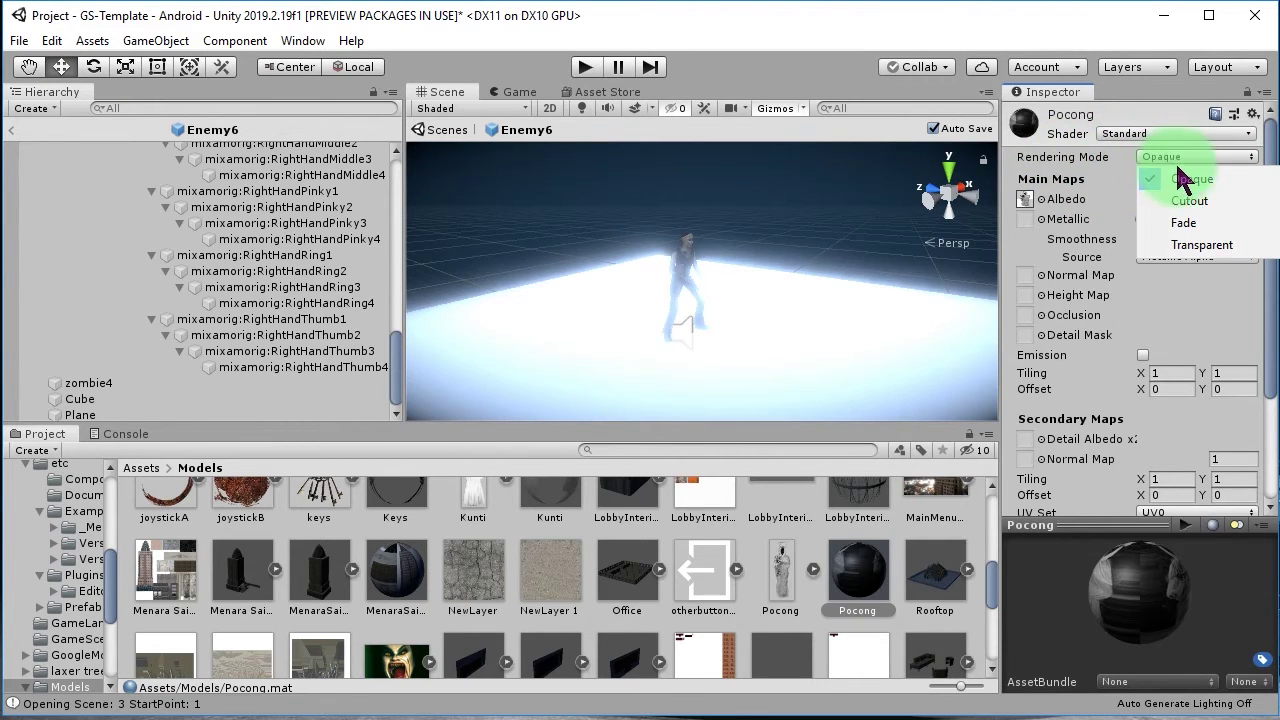
left_click(1203, 203)
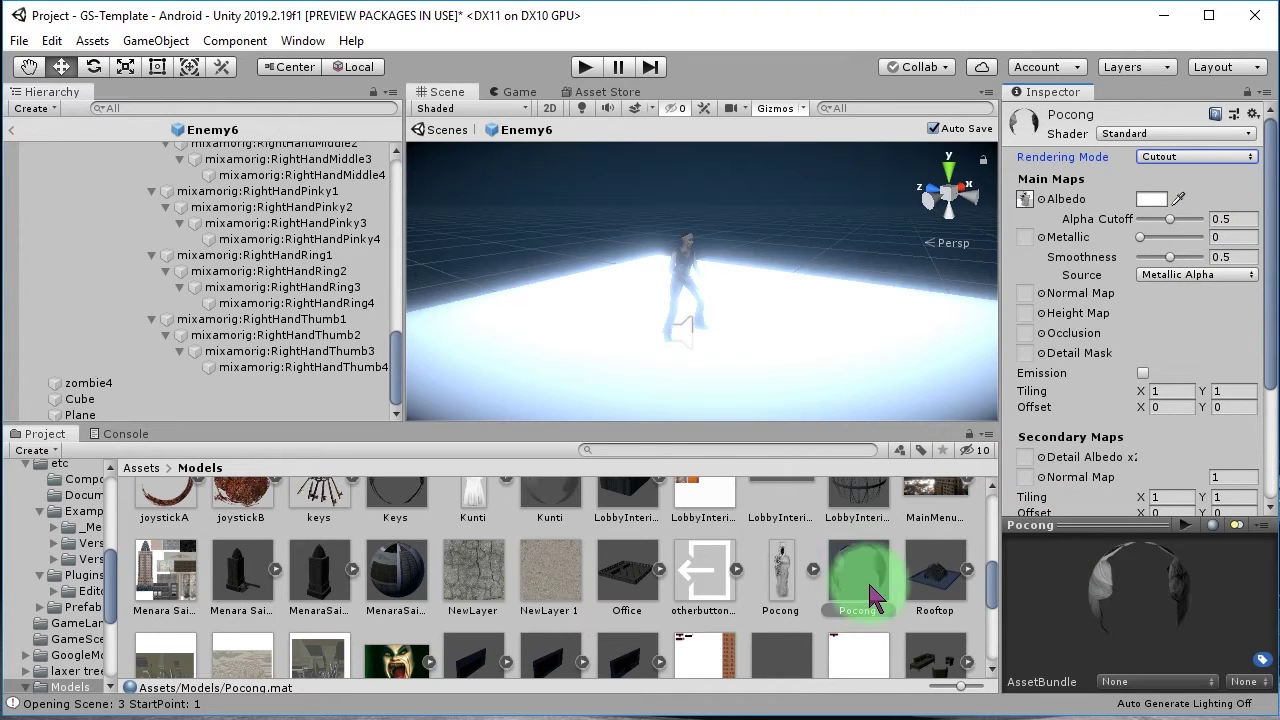
mouse_move(870, 590)
left_mouse_down()
mouse_move(578, 325)
mouse_move(592, 340)
left_mouse_up()
Shrink the Plane and rotate it upright to X rotation 90.
left_click(600, 370)
mouse_move(714, 366)
left_mouse_down("alt")
mouse_move(895, 273)
mouse_move(709, 229)
left_mouse_up("alt")
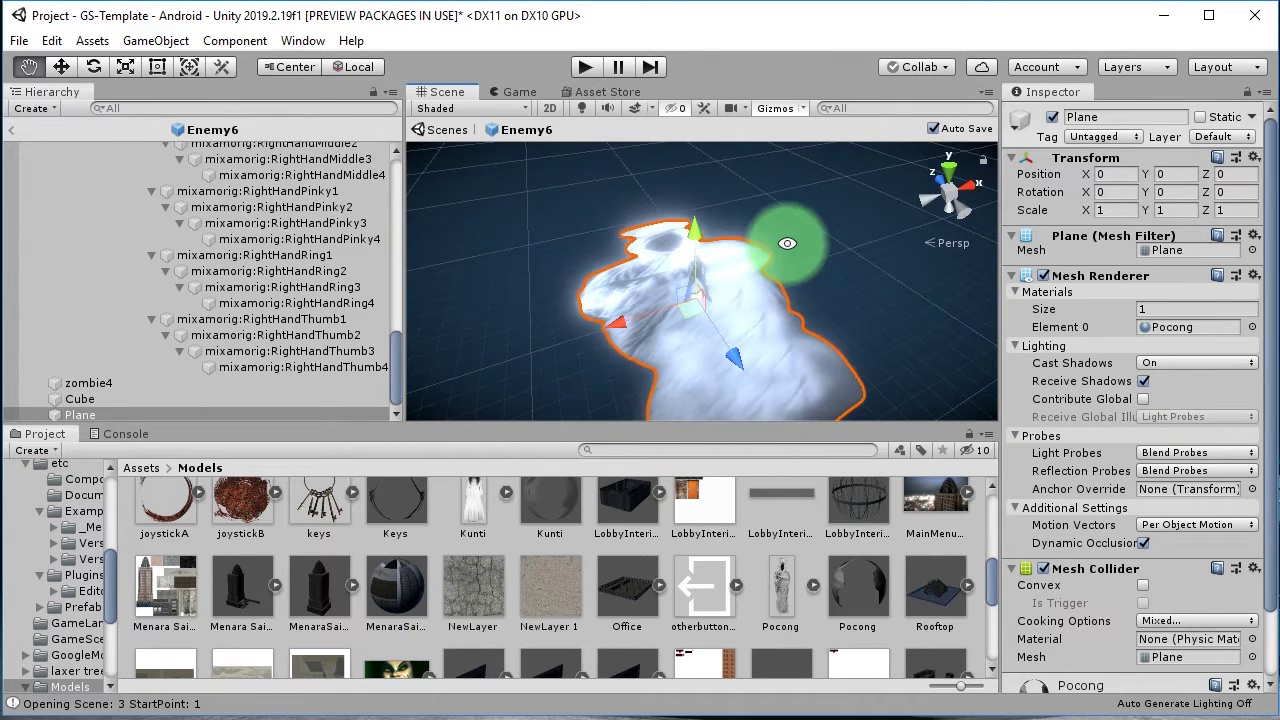
left_click_drag(729, 349, 640, 283, "alt")
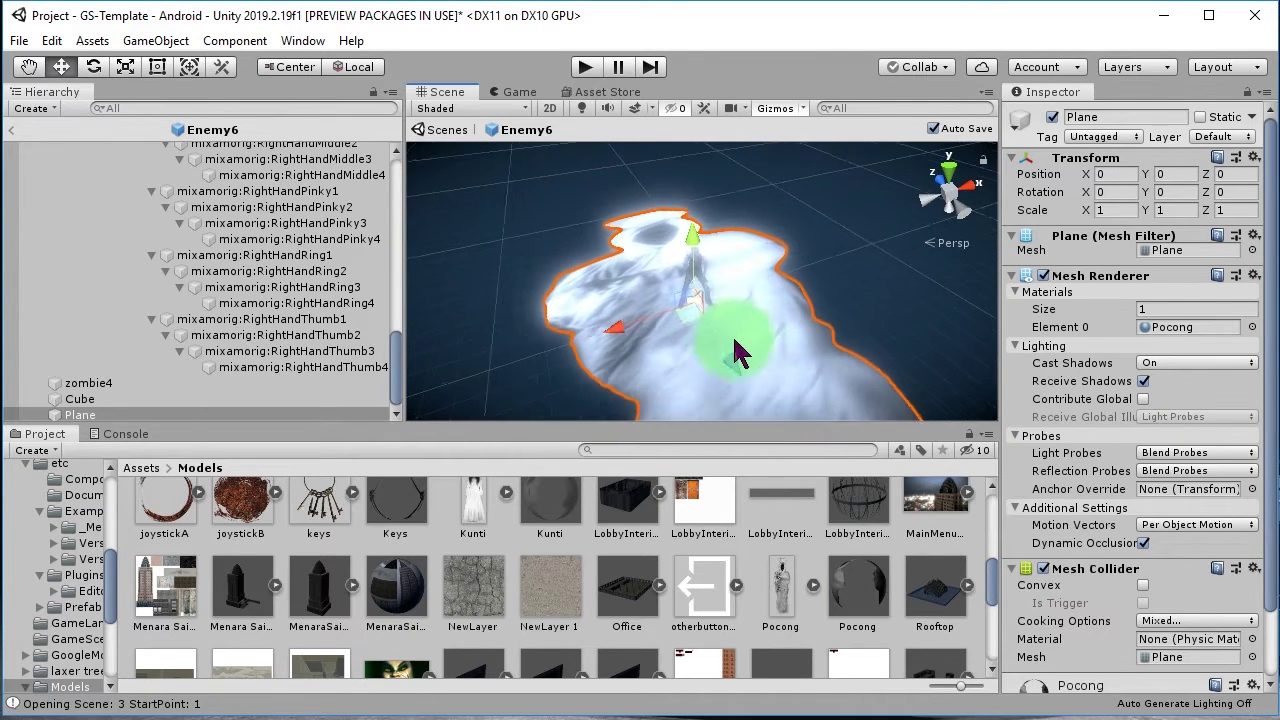
left_click(125, 66)
mouse_move(693, 312)
left_mouse_down()
mouse_move(611, 336)
mouse_move(660, 335)
mouse_move(723, 286)
left_mouse_up()
left_click(93, 66)
mouse_move(829, 266)
left_mouse_down()
mouse_move(779, 270)
mouse_move(885, 510)
left_mouse_up()
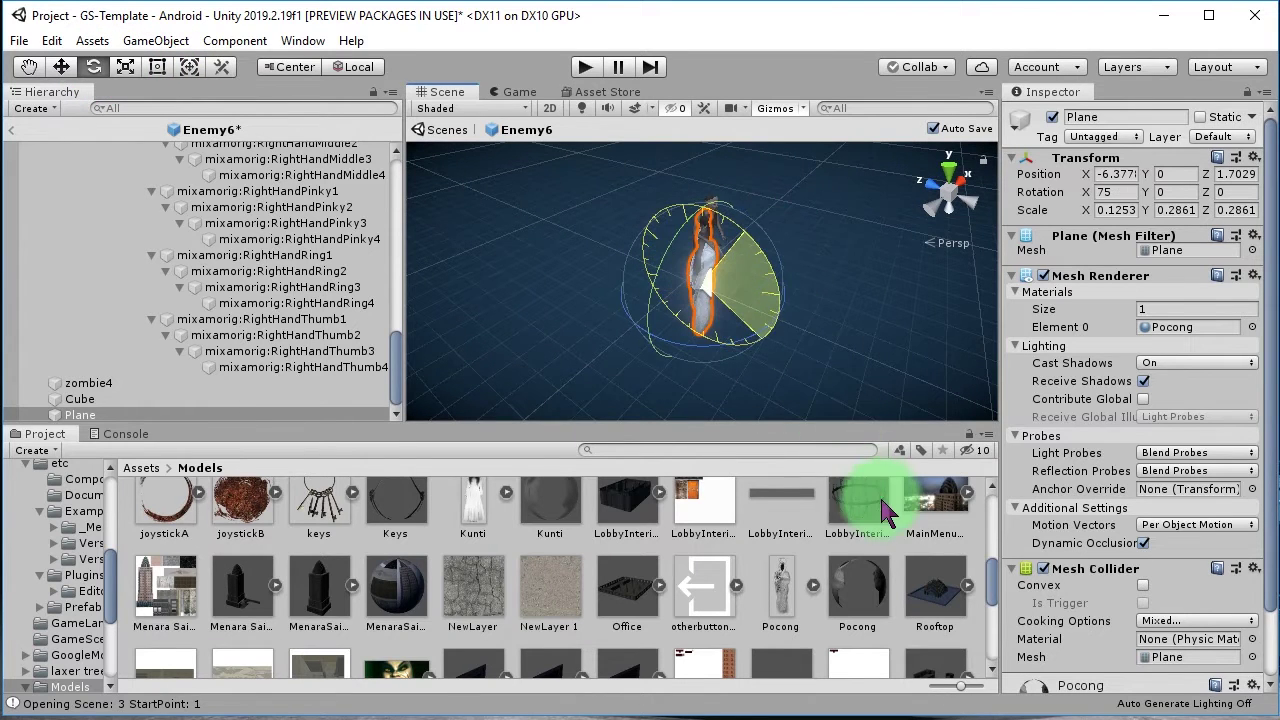
left_click_drag(829, 329, 723, 281, "alt")
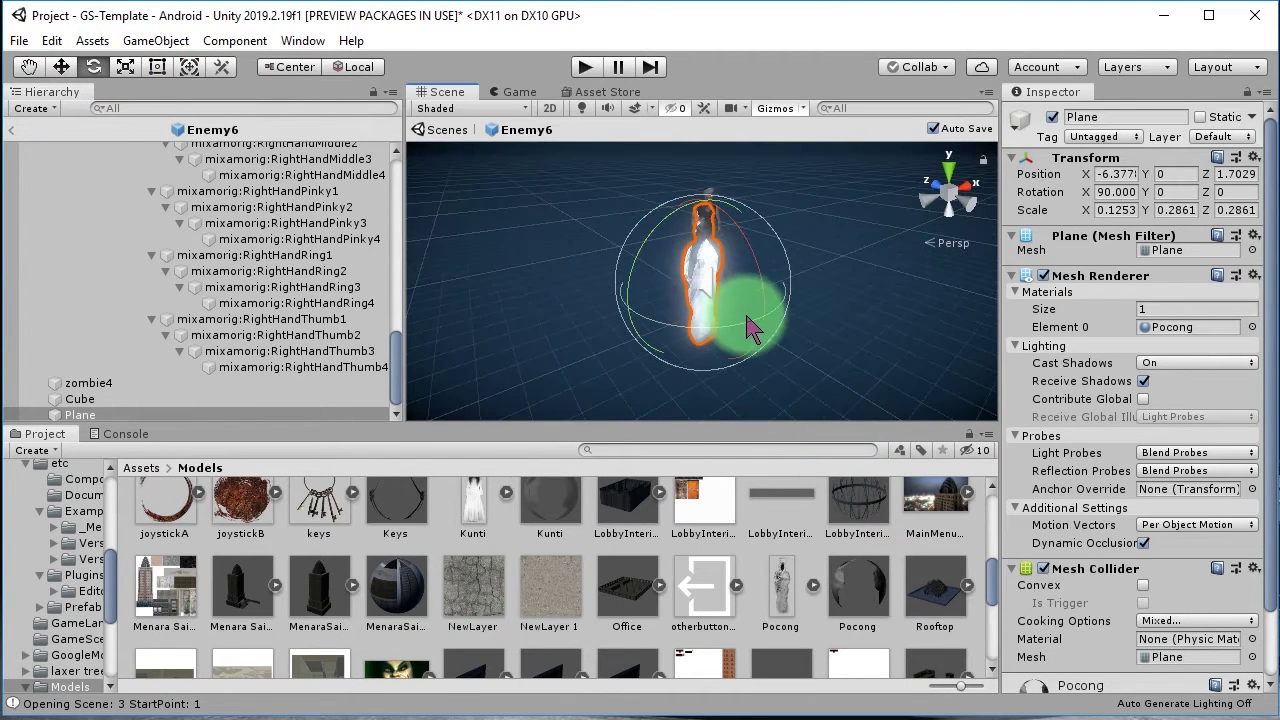
left_click_drag(723, 281, 580, 258, "alt")
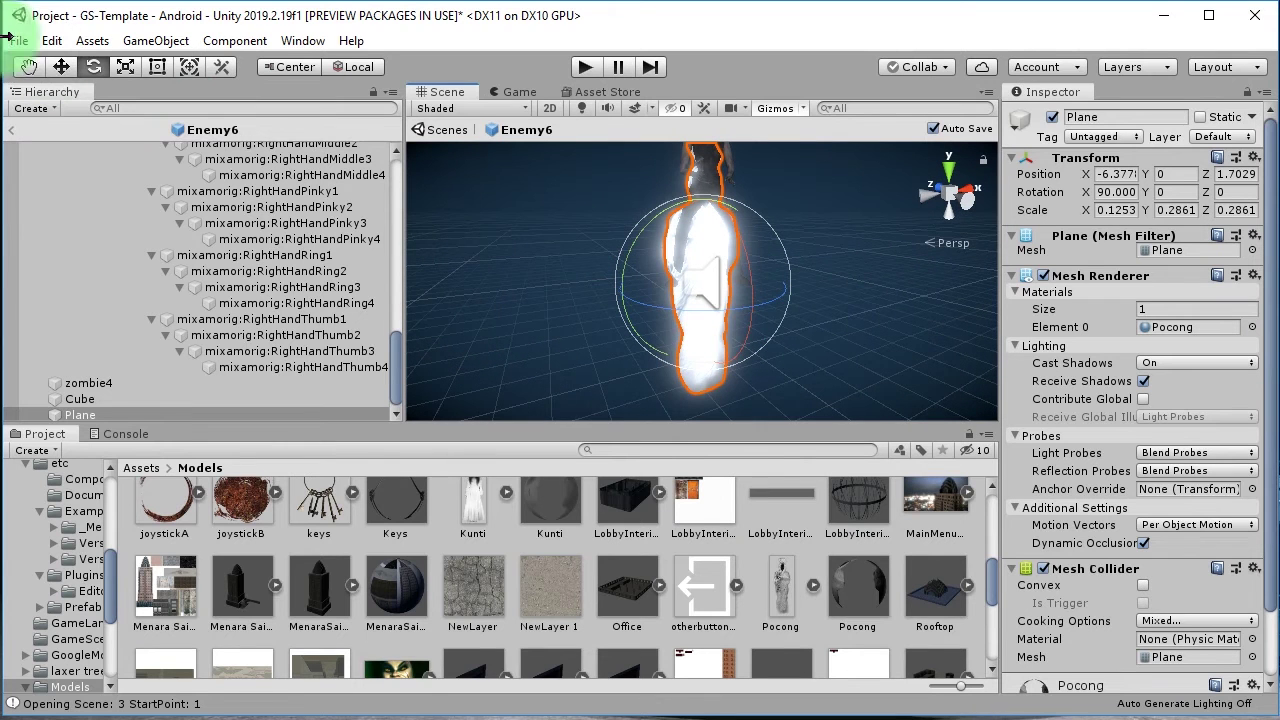
Shrink the Plane further and position it centred just above the ground.
left_click(61, 66)
mouse_move(749, 306)
left_mouse_down("alt")
mouse_move(703, 383)
mouse_move(613, 286)
left_mouse_up("alt")
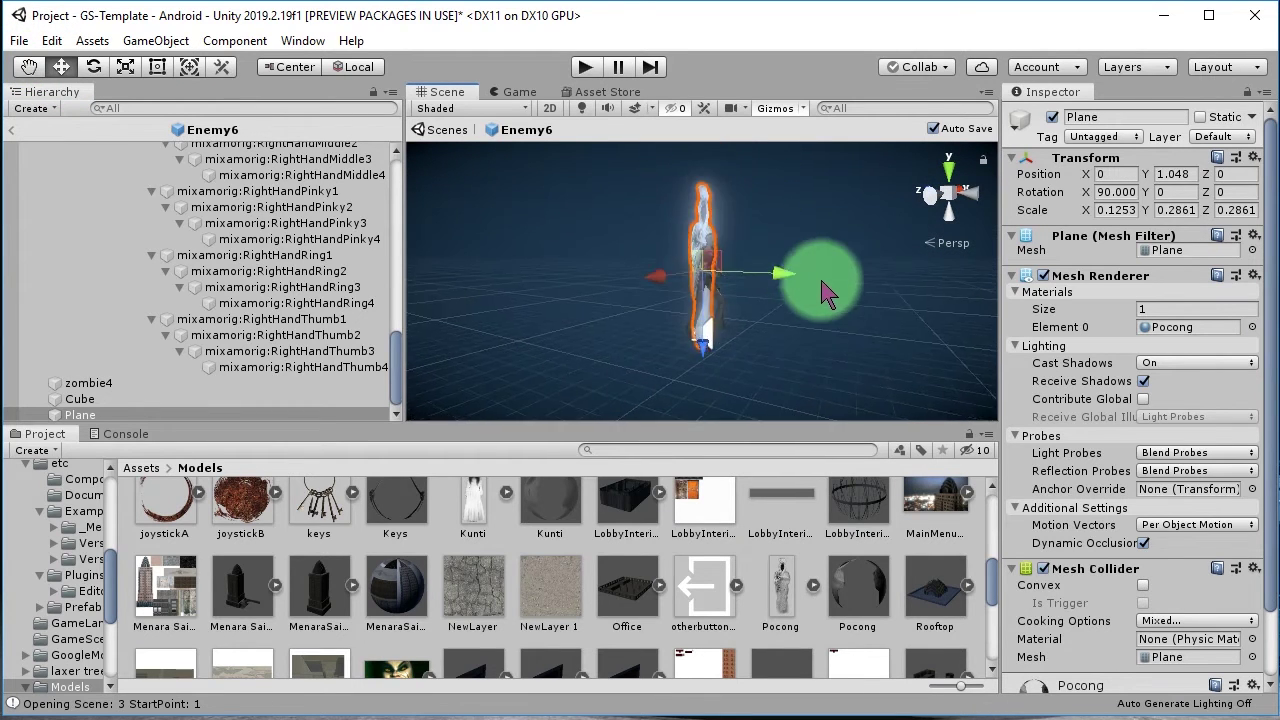
left_click(125, 66)
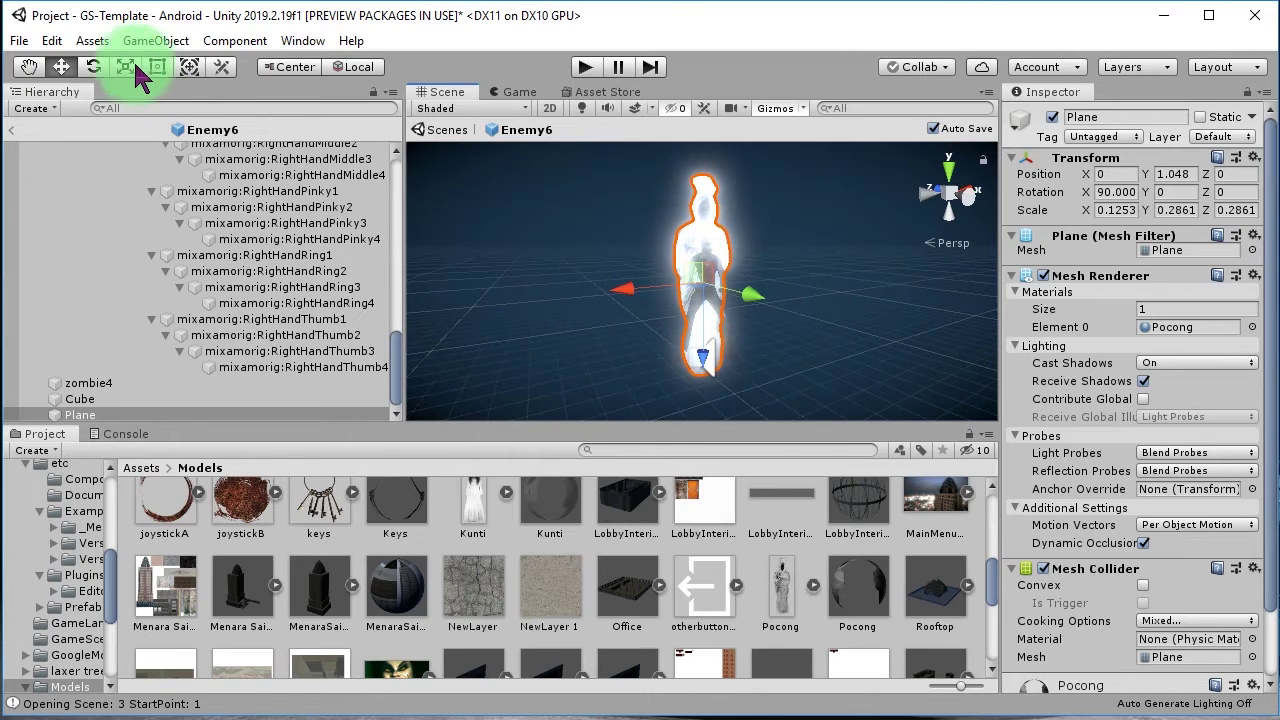
left_click_drag(699, 288, 684, 292)
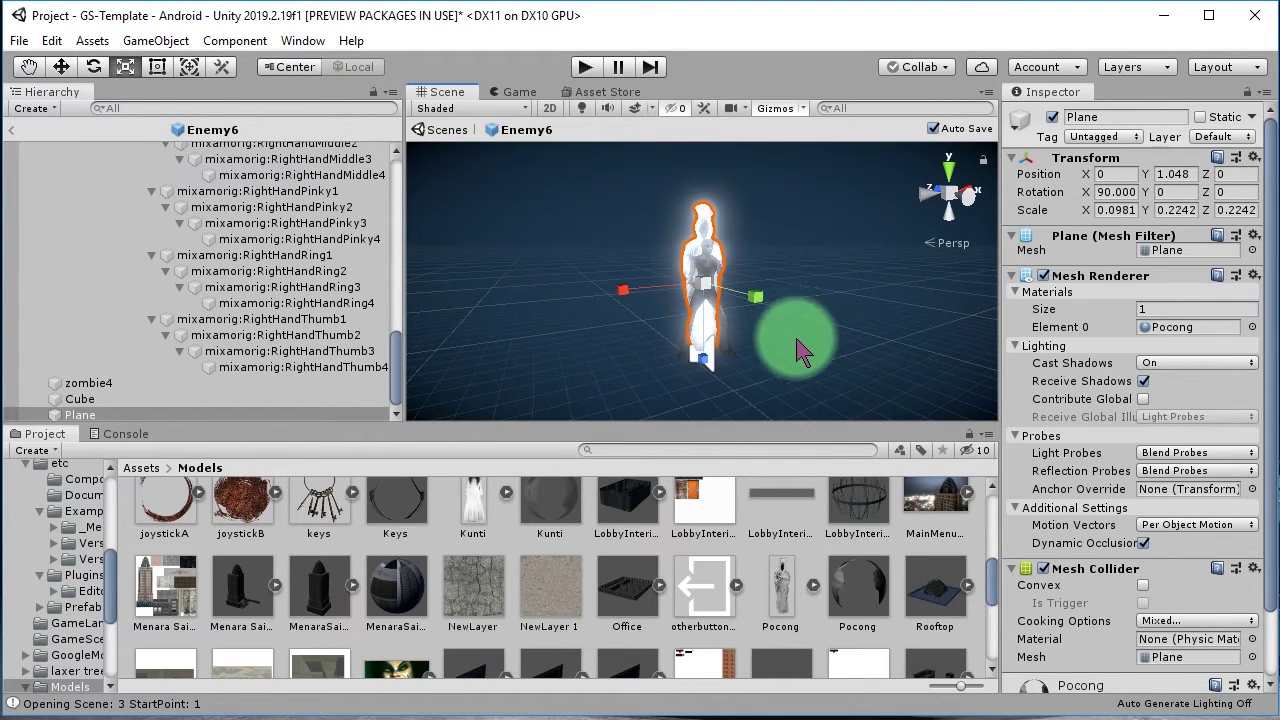
key("f")
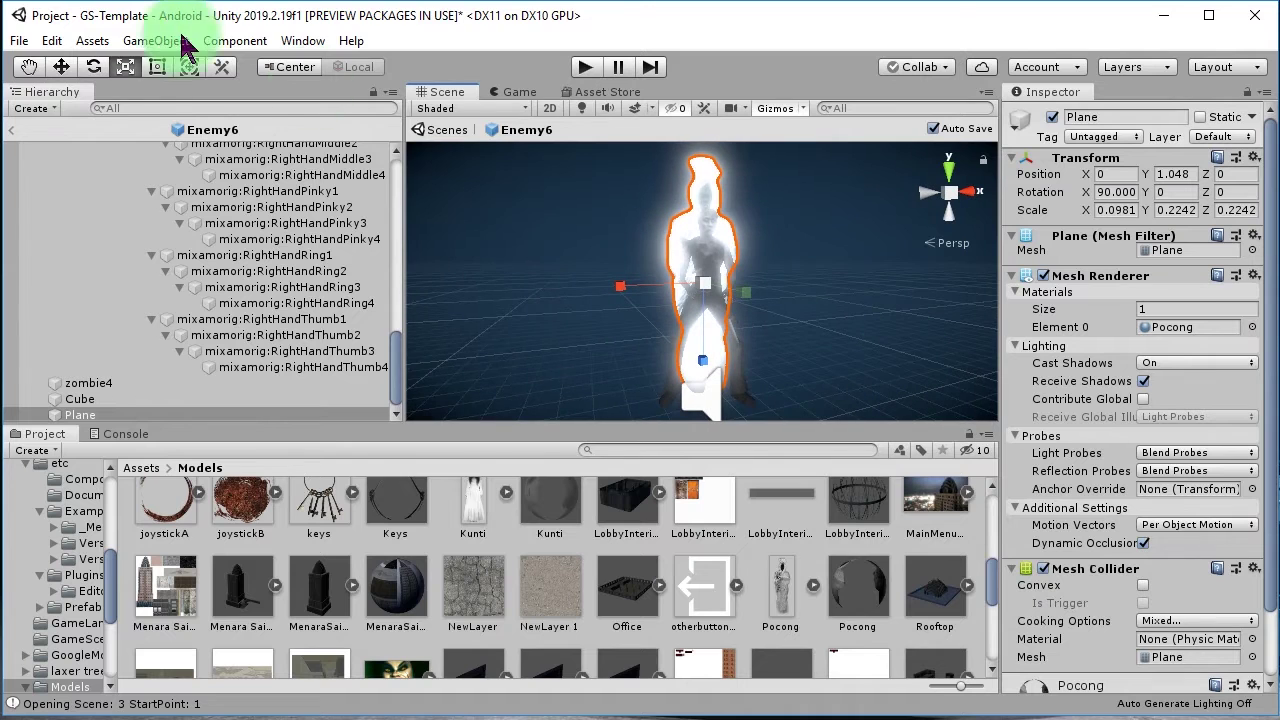
left_click(61, 66)
mouse_move(706, 345)
left_mouse_down()
mouse_move(706, 372)
mouse_move(774, 380)
mouse_move(757, 357)
left_mouse_up()
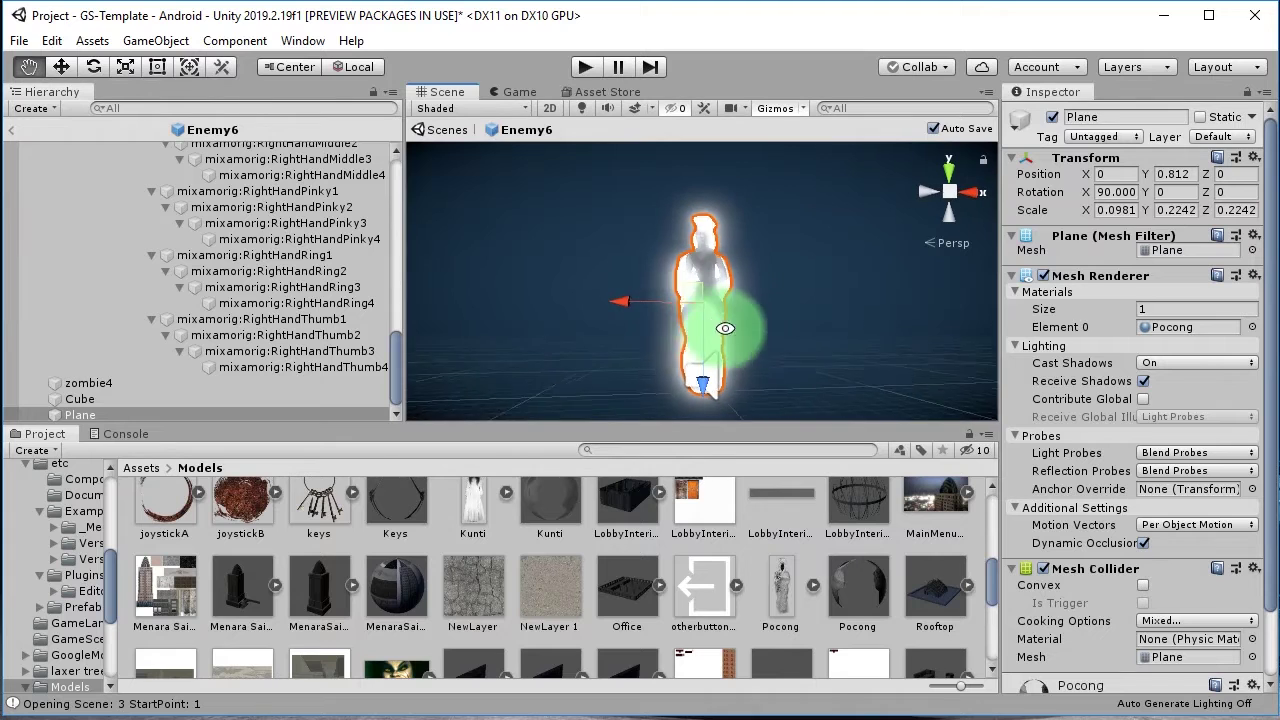
scroll(760, 365, "up", 5)
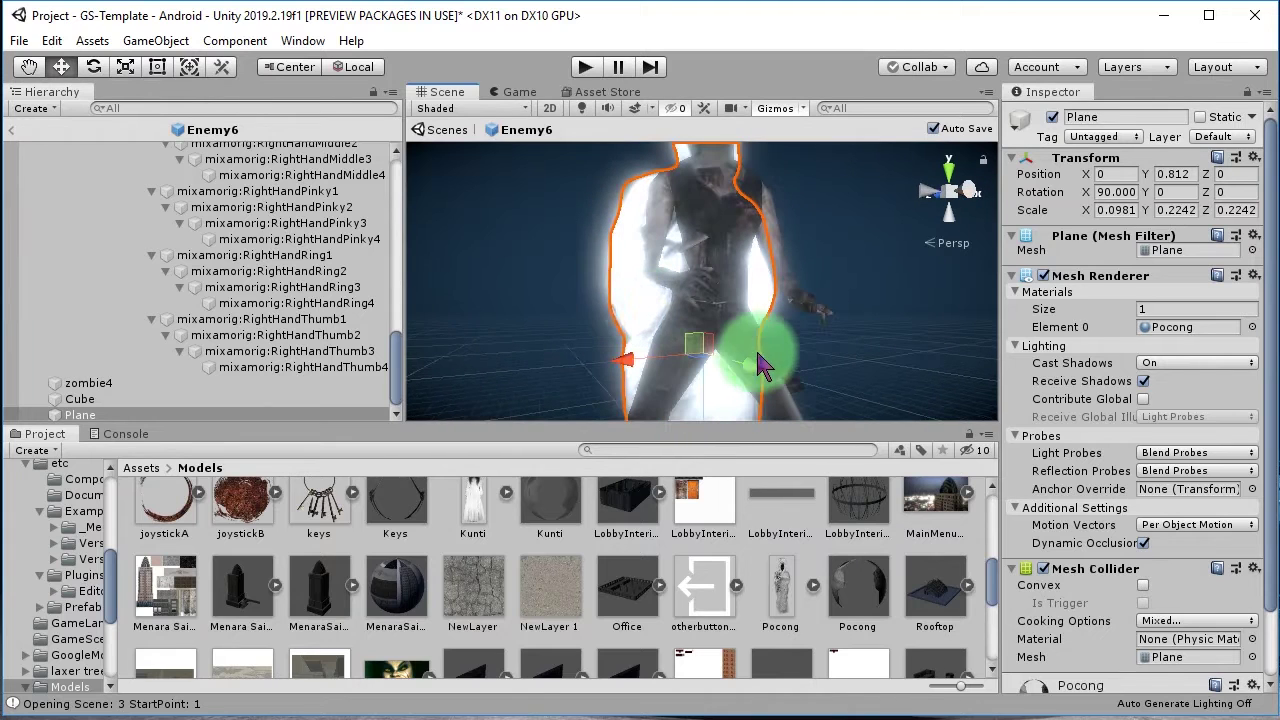
left_click(125, 66)
left_click_drag(704, 353, 687, 318)
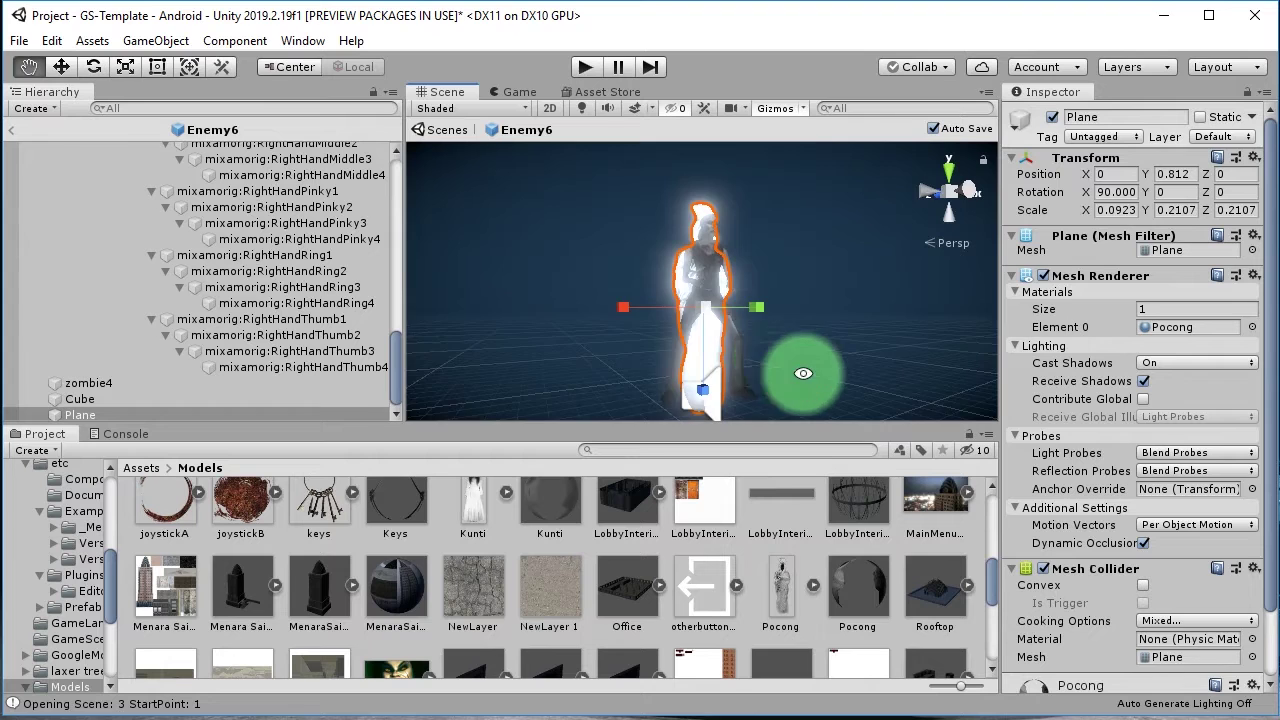
left_click(61, 66)
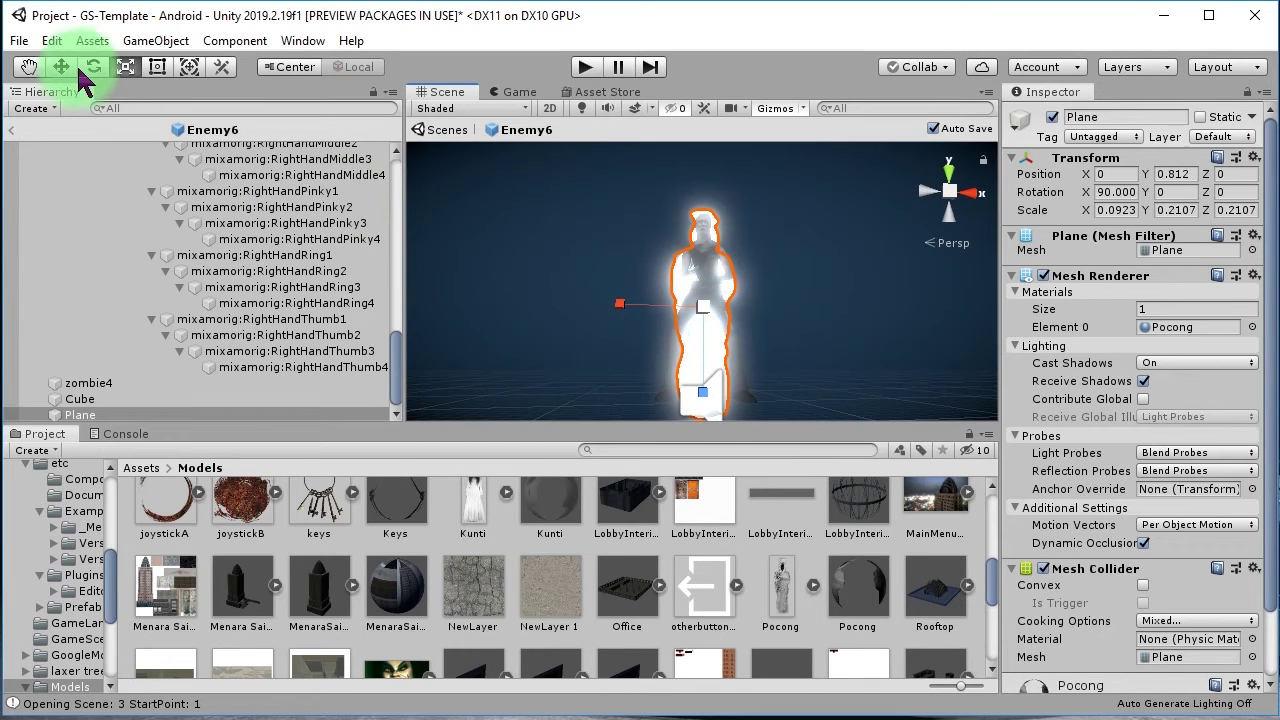
mouse_move(705, 388)
left_mouse_down()
mouse_move(785, 310)
mouse_move(831, 291)
mouse_move(645, 300)
left_mouse_up()
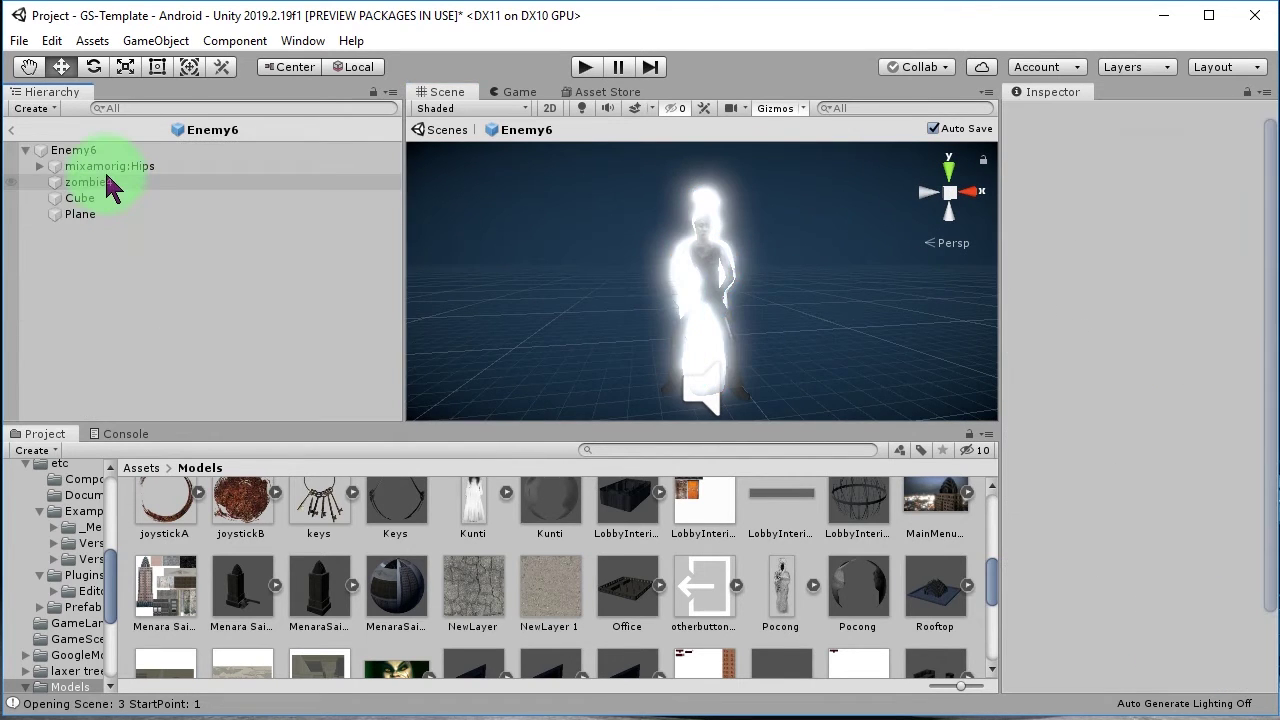
Delete the mixamorig:Hips and zombie4 children from Enemy6.
left_click(118, 168)
left_click(100, 183, "shift")
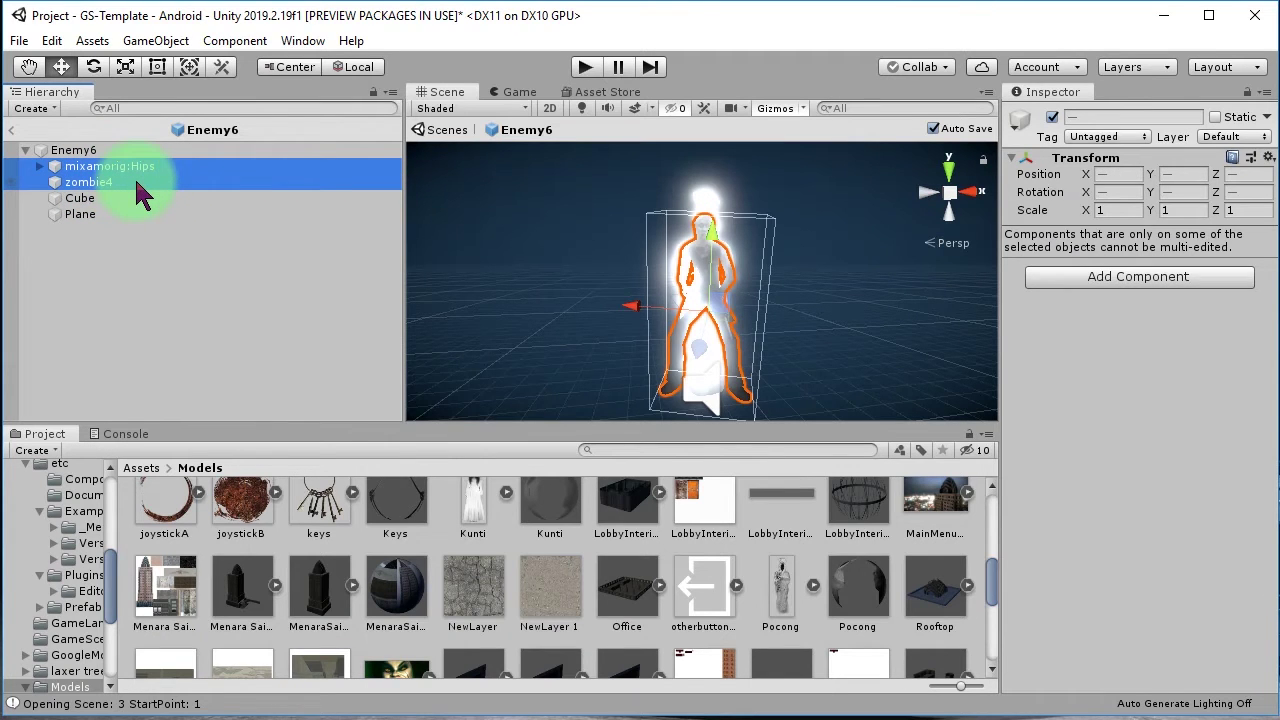
key("Delete")
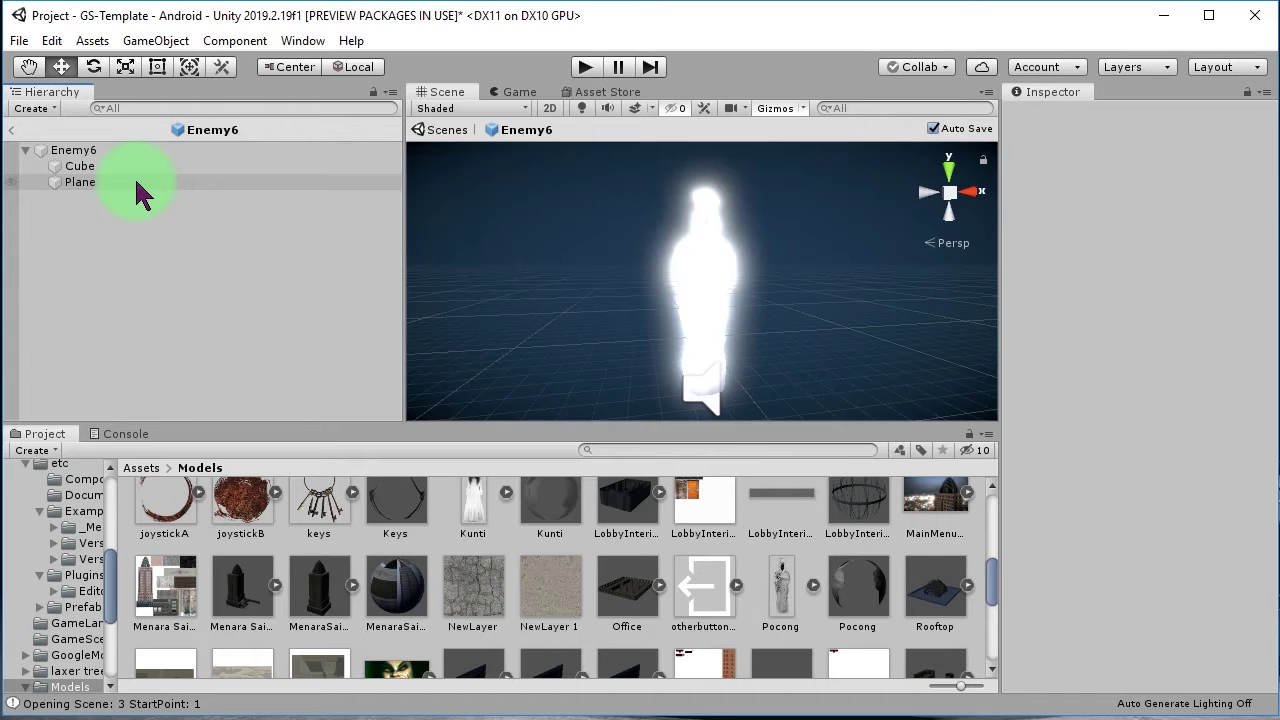
Select the Plane to view its Transform, Mesh Renderer and Pocong material.
left_click(106, 181)
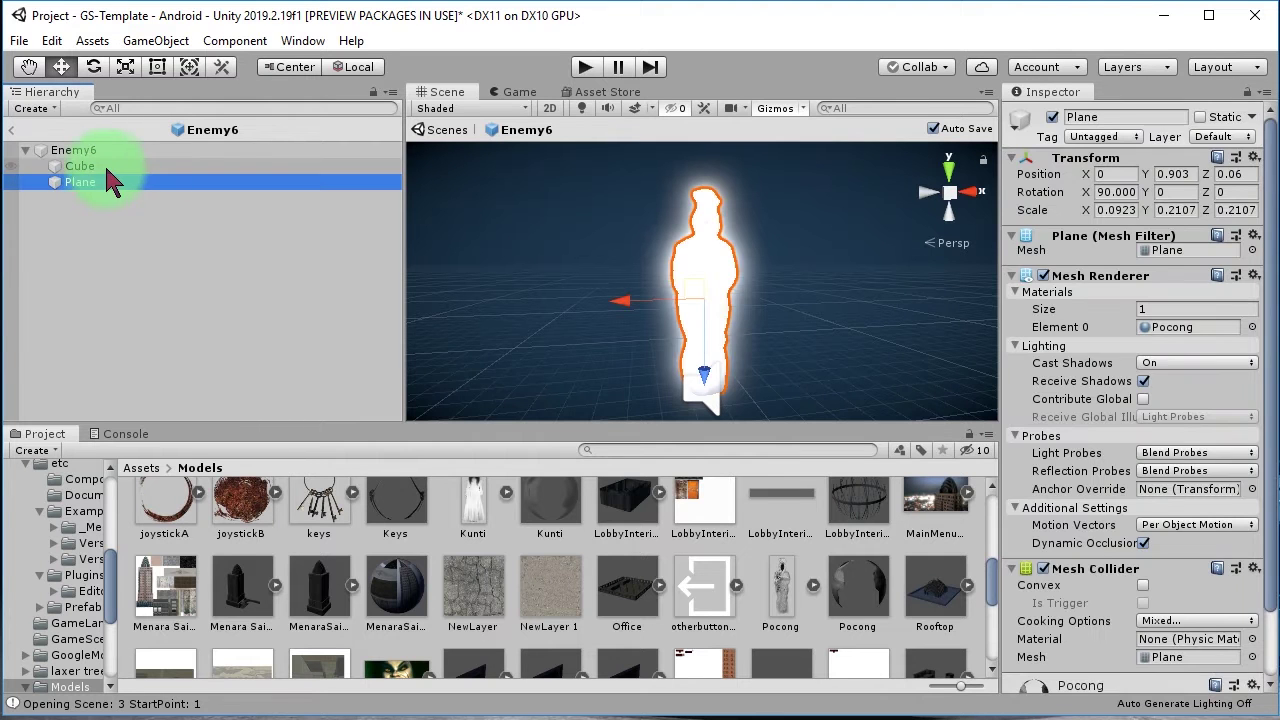
left_click(104, 165)
left_click(134, 208)
left_click(125, 184)
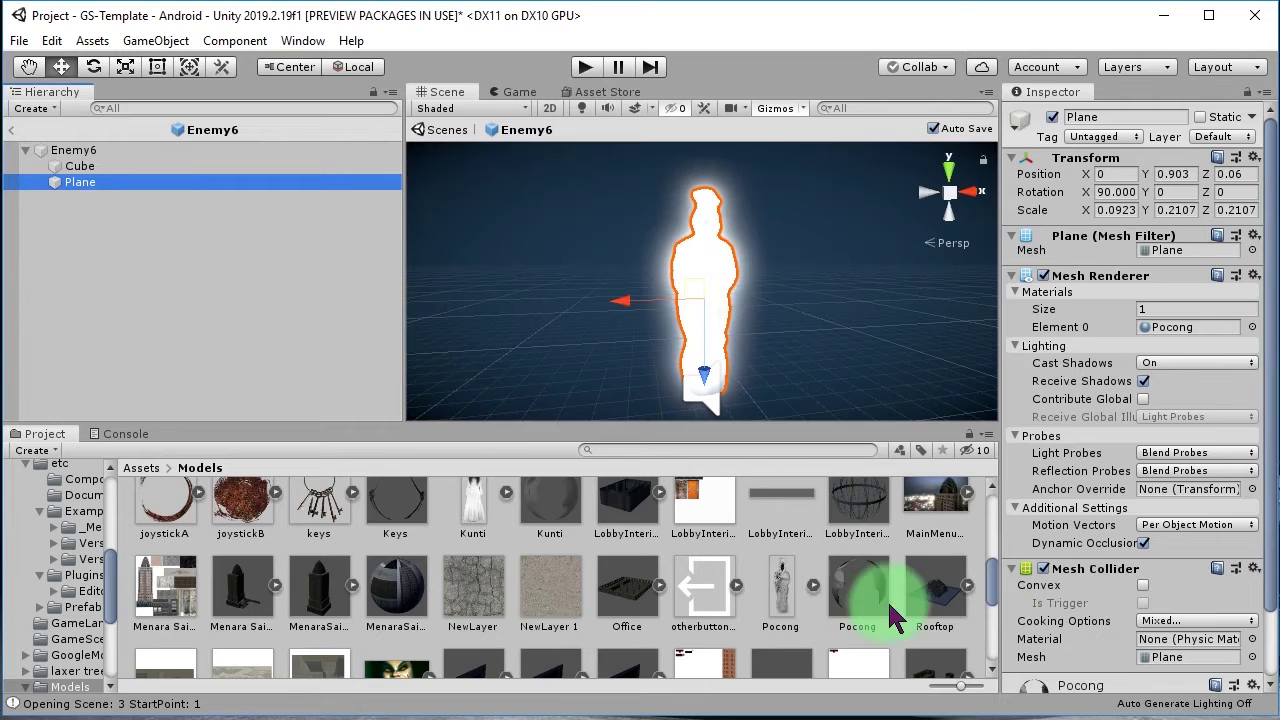
Set the Pocong material's Smoothness to 0 and turn off Specular Highlights.
left_click(860, 588)
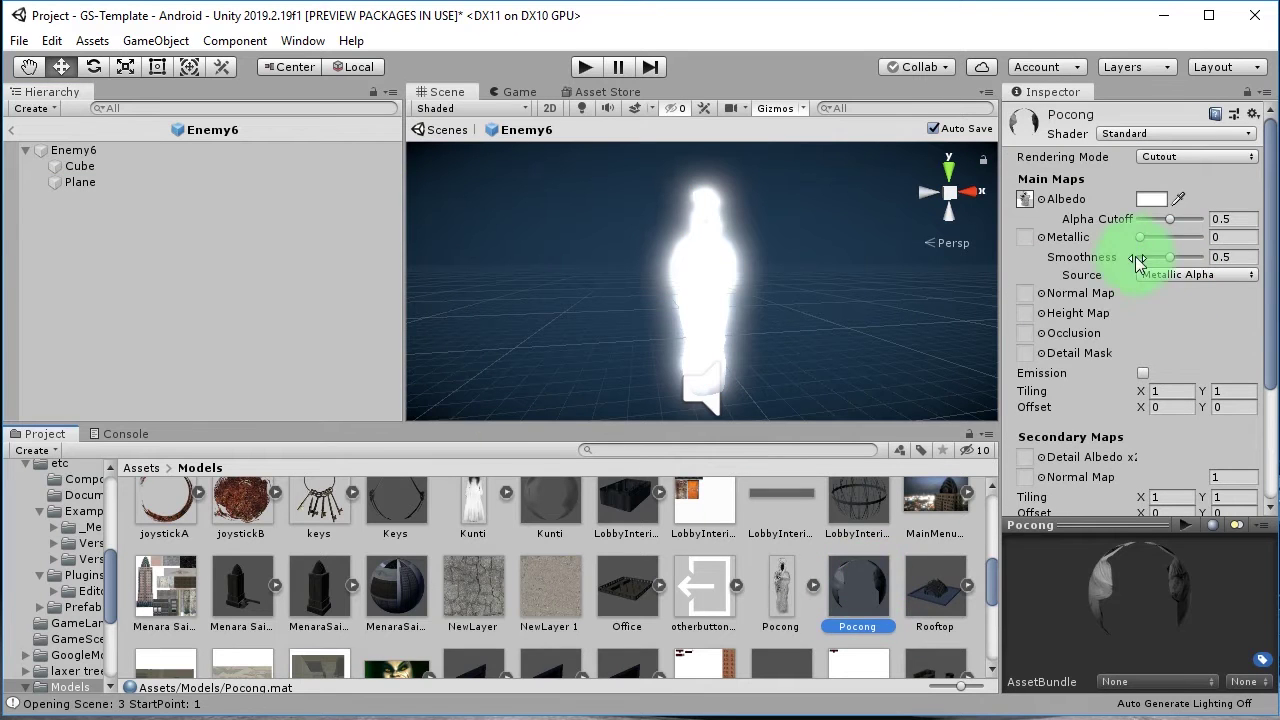
left_click_drag(1168, 262, 1075, 262)
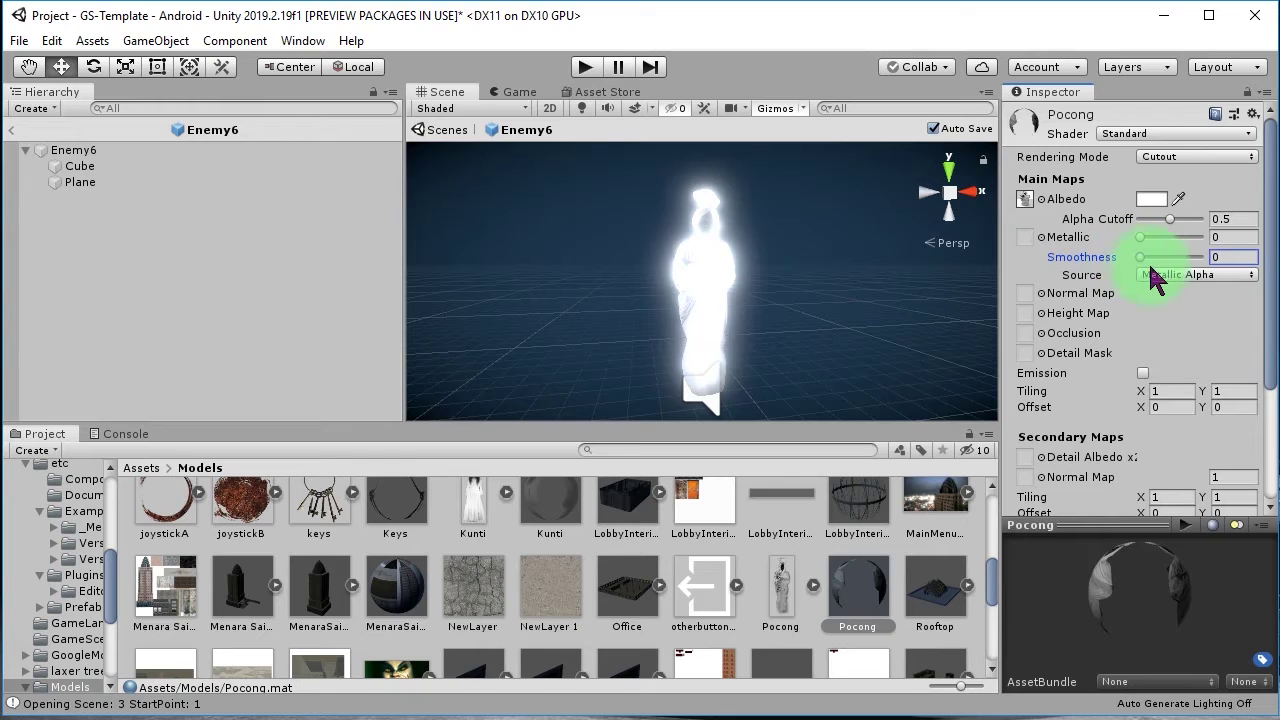
scroll(1105, 467, "down", 3)
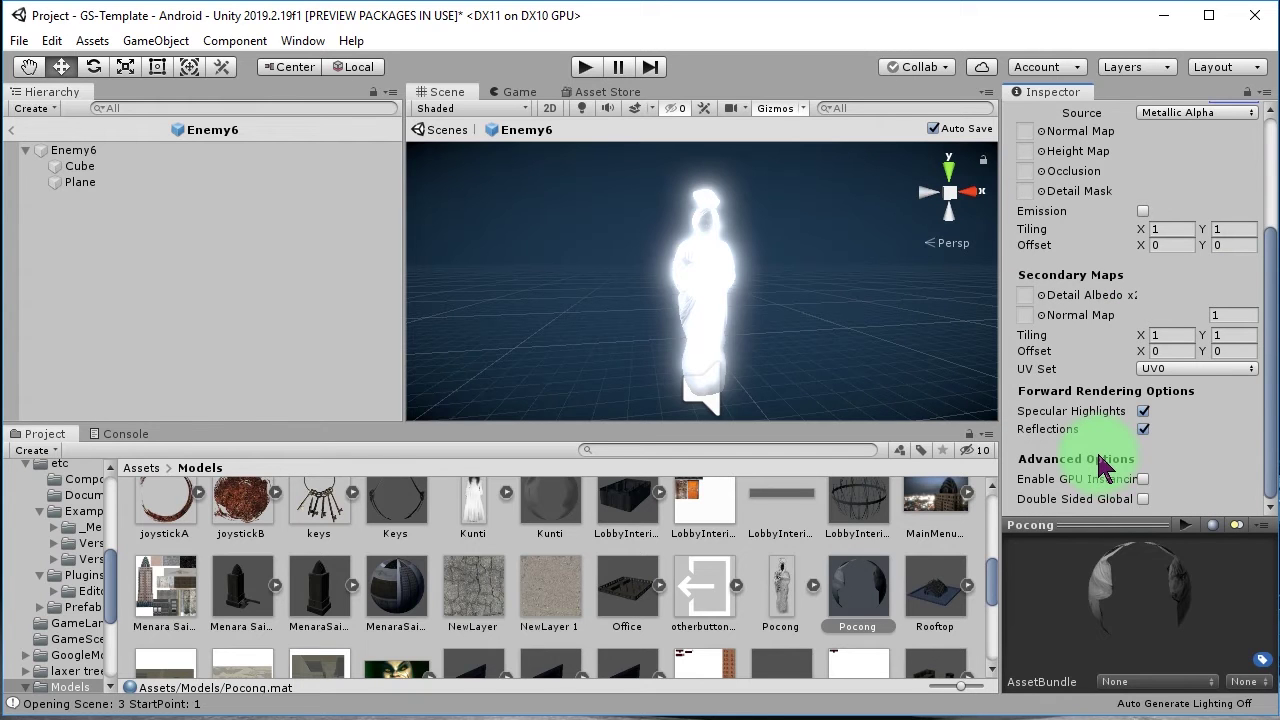
left_click(1143, 411)
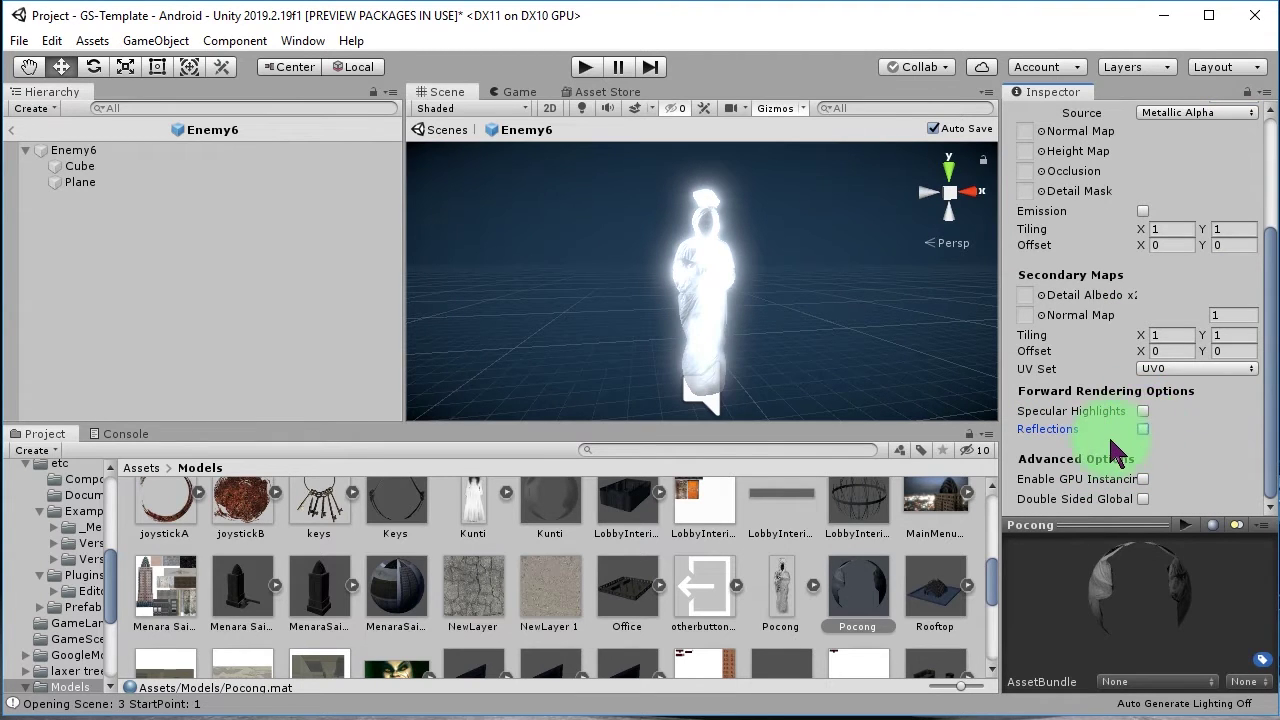
scroll(1115, 452, "up", 3)
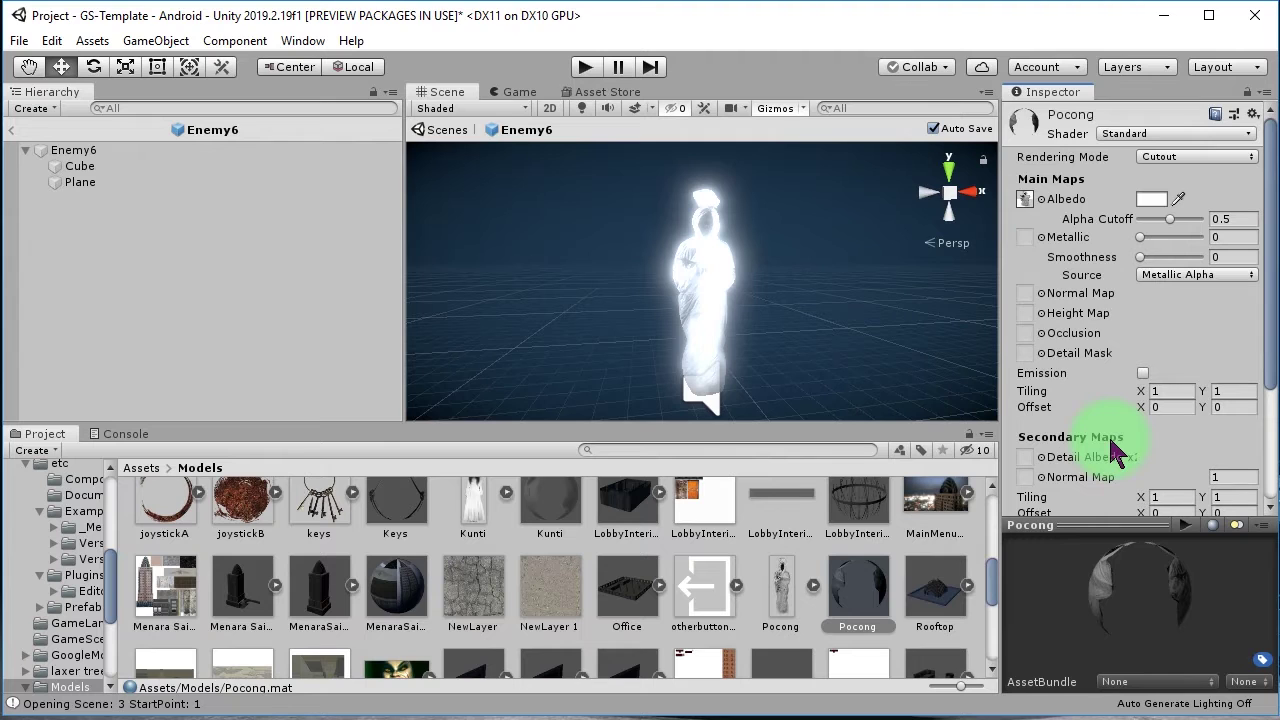
Lower the Pocong material's albedo alpha to 132.
left_click(1152, 200)
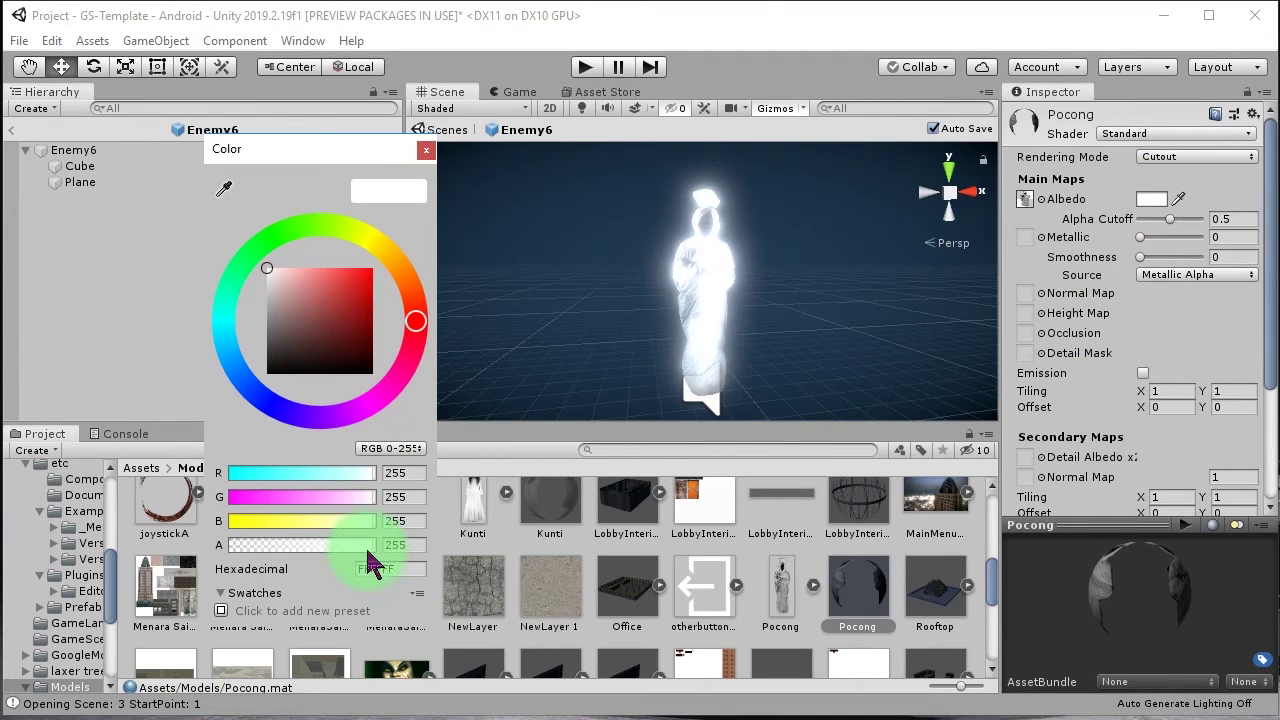
left_click_drag(347, 548, 309, 548)
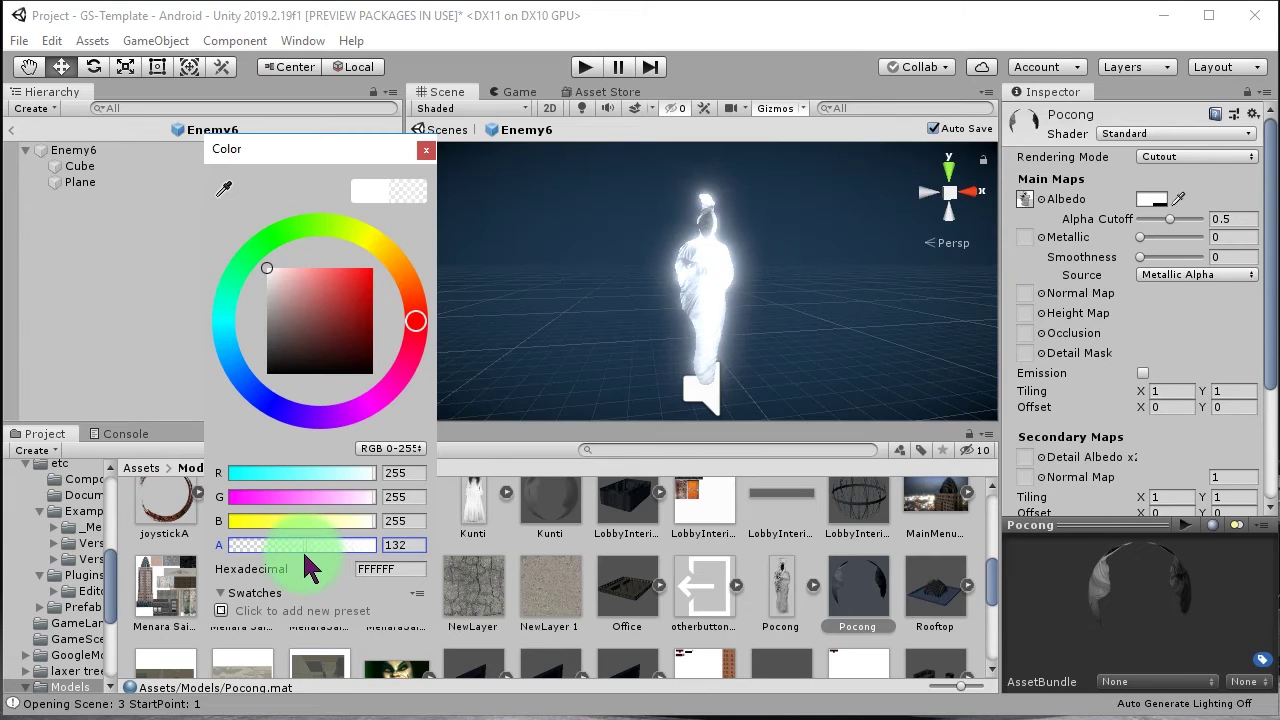
left_click(426, 149)
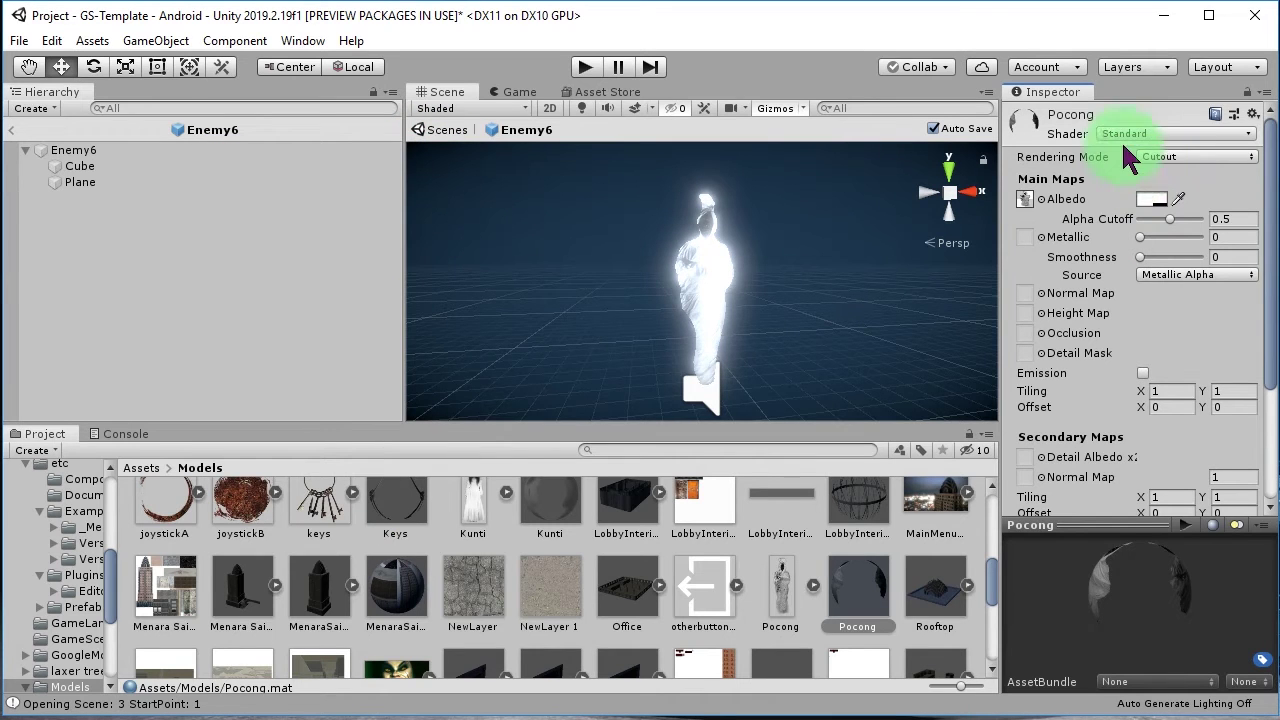
Switch the Pocong material to Fade rendering and set its albedo alpha to about 130.
left_click(1158, 160)
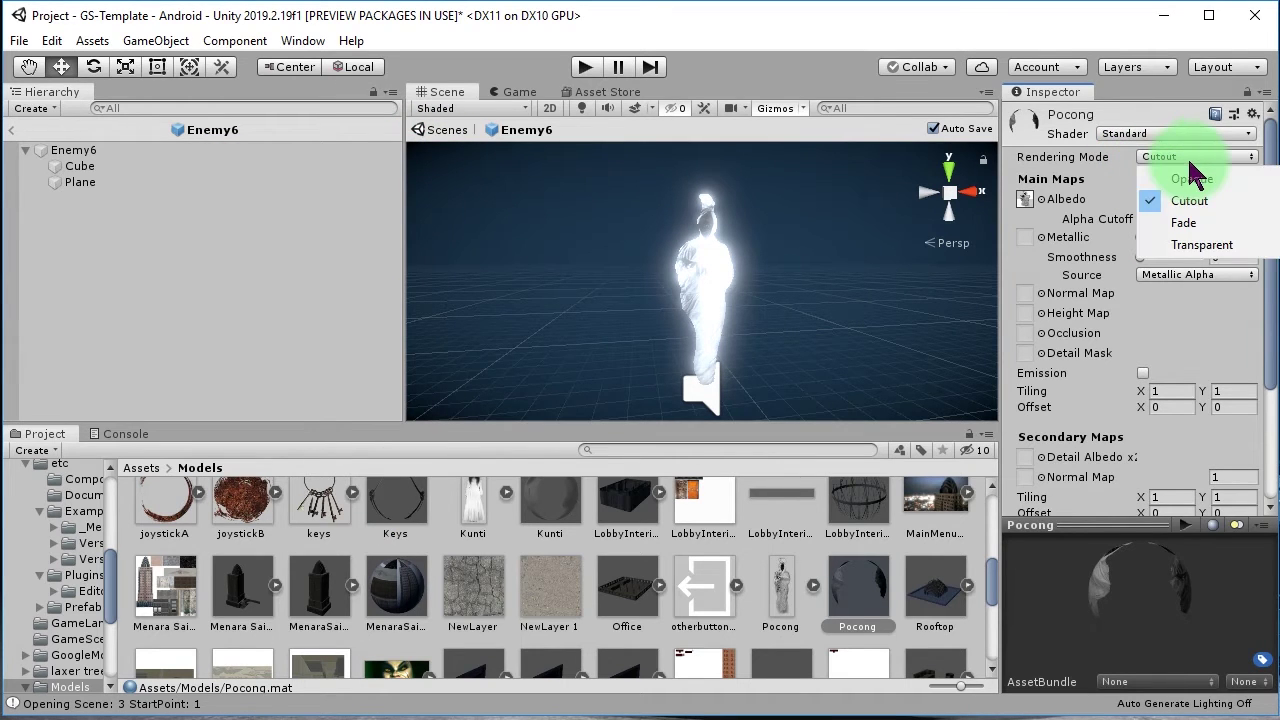
left_click(1204, 224)
left_click_drag(846, 337, 908, 357, "alt")
left_click(1152, 204)
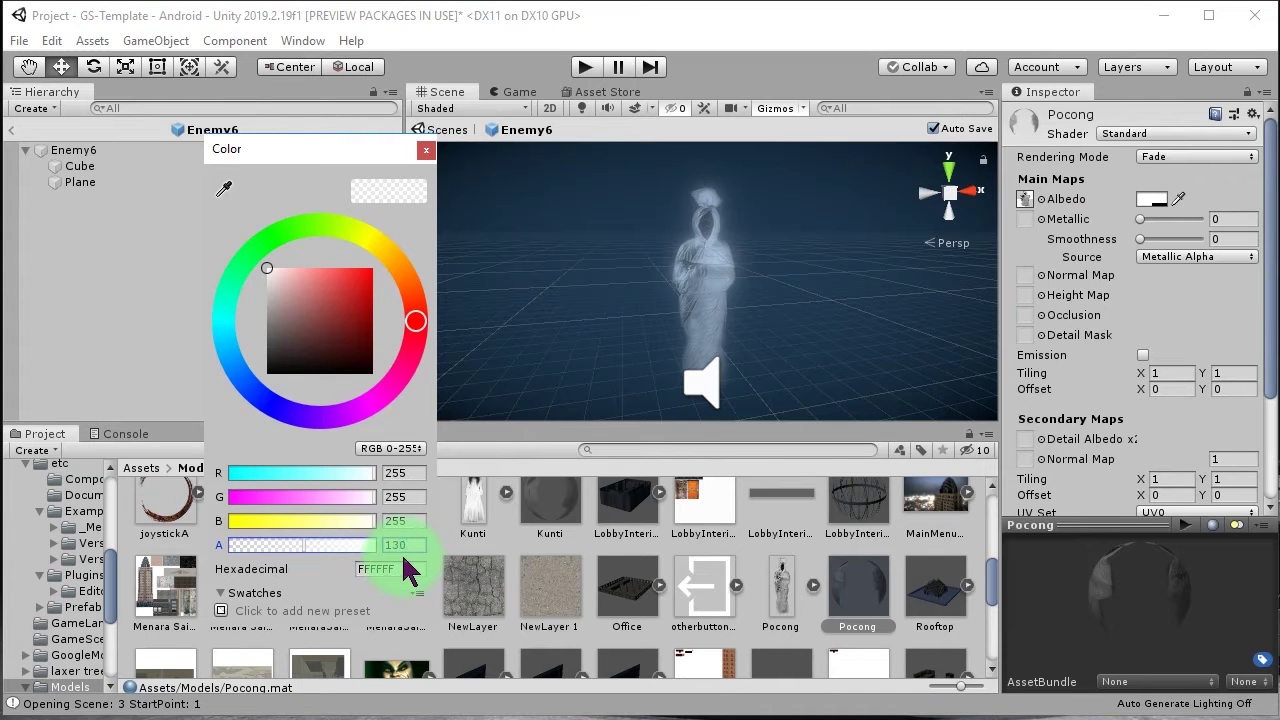
left_click(426, 149)
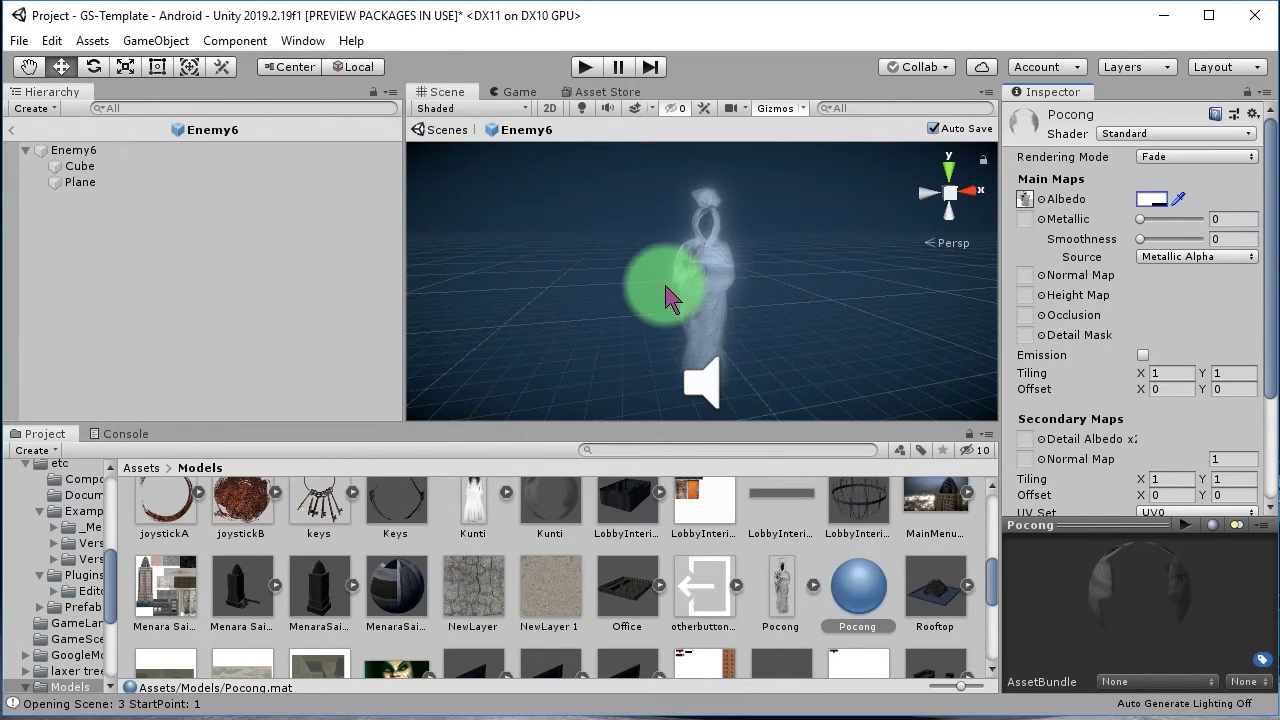
scroll(190, 505, "up", 3)
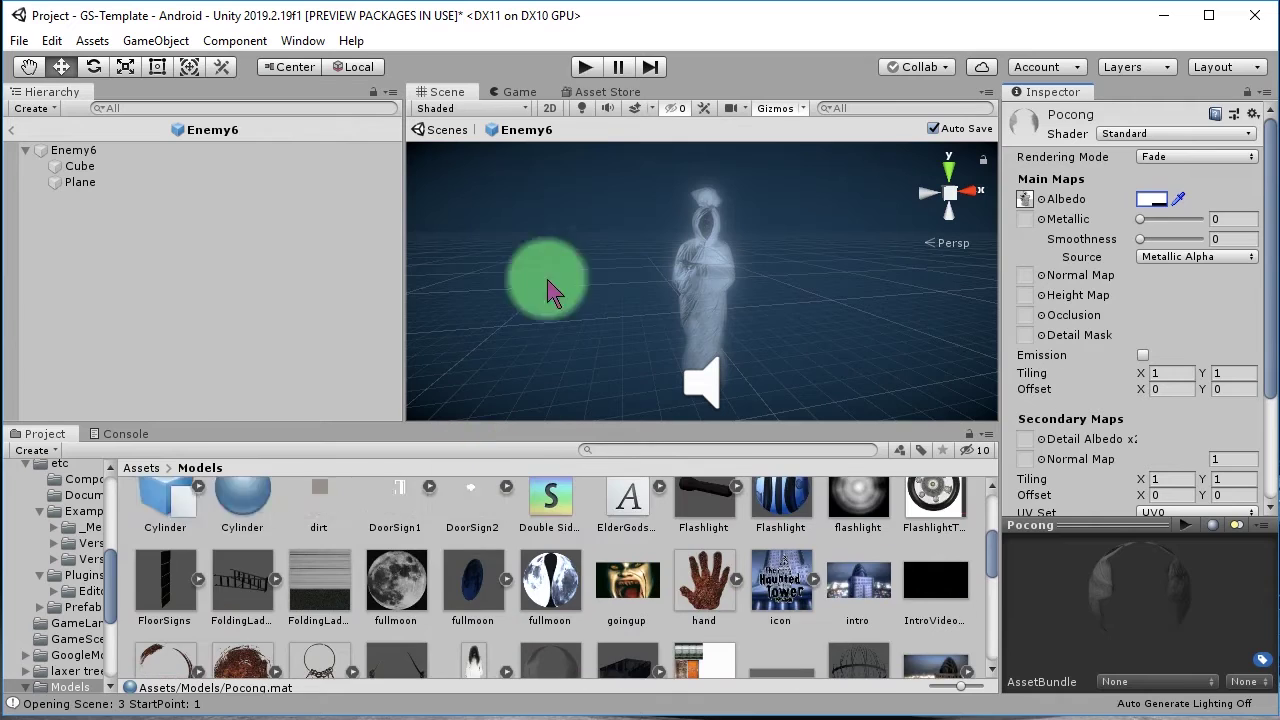
left_click(586, 66)
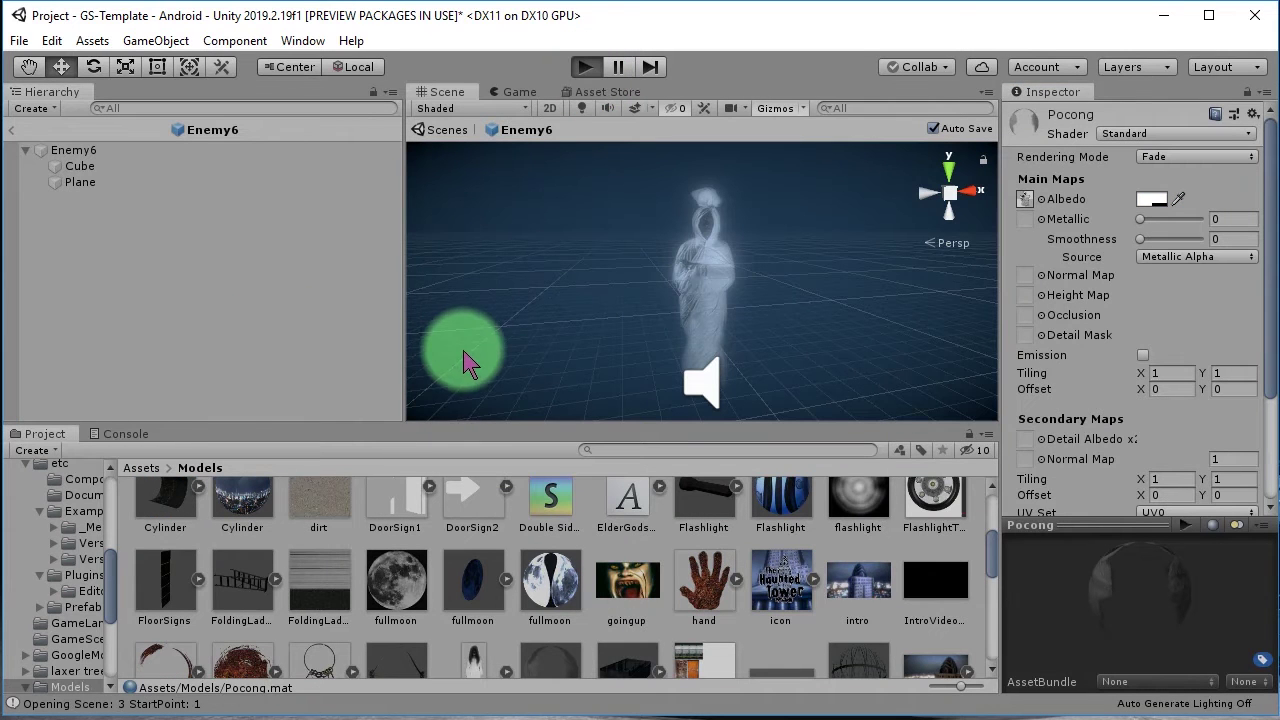
mouse_move(660, 398)
left_mouse_down()
mouse_move(762, 316)
mouse_move(607, 355)
mouse_move(690, 360)
mouse_move(767, 300)
mouse_move(690, 230)
mouse_move(740, 300)
mouse_move(587, 82)
left_mouse_up()
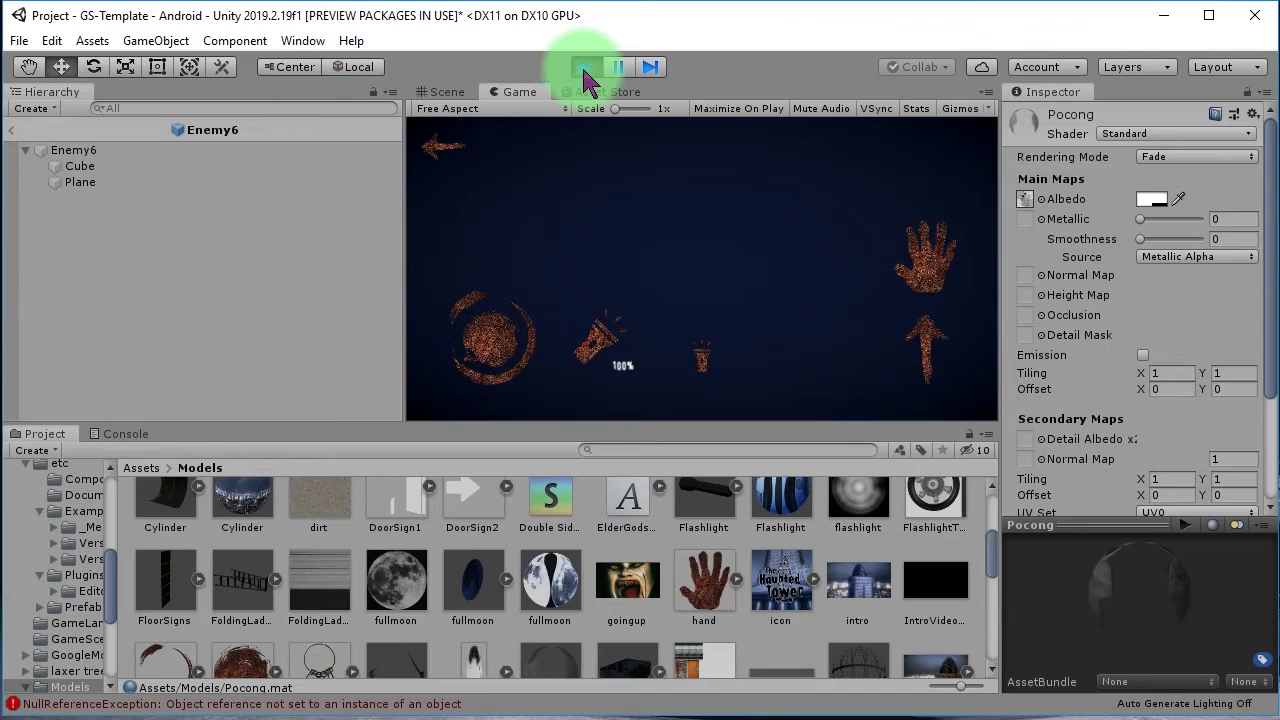
left_click(587, 80)
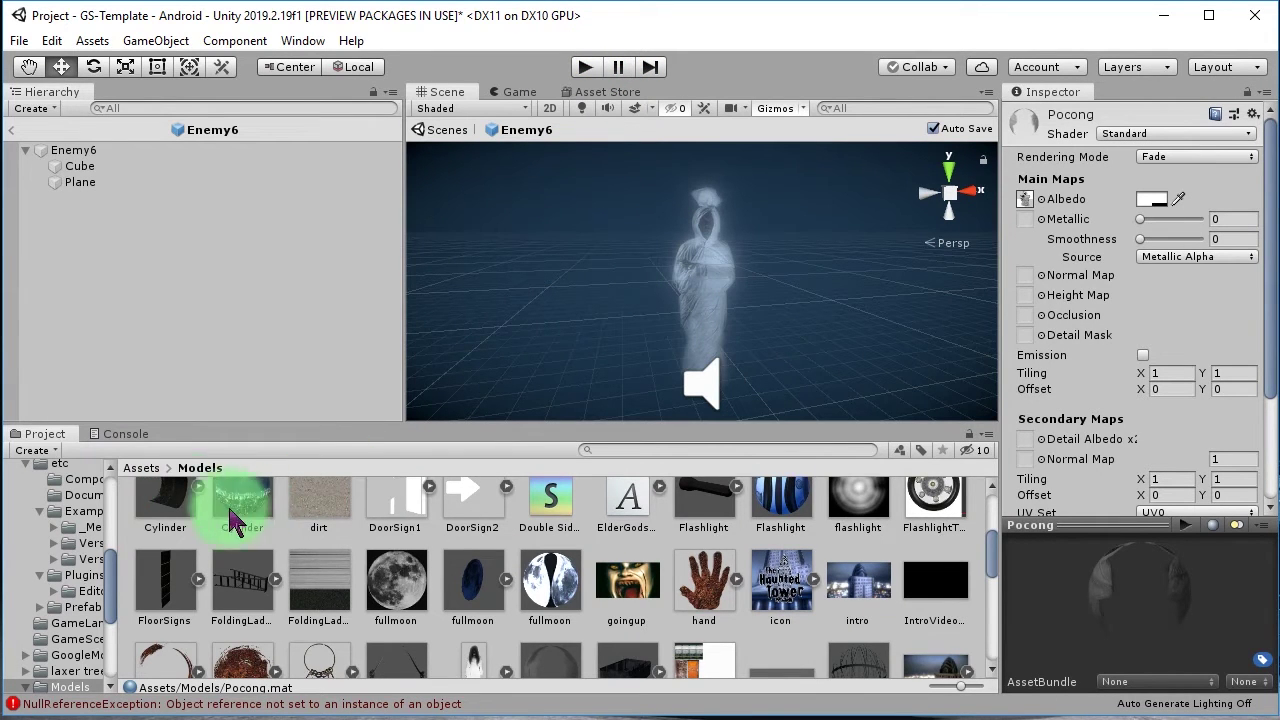
Switch to GameScene1 from the Assets folder, saving the modified current scene first.
scroll(215, 530, "up", 5)
left_click(141, 467)
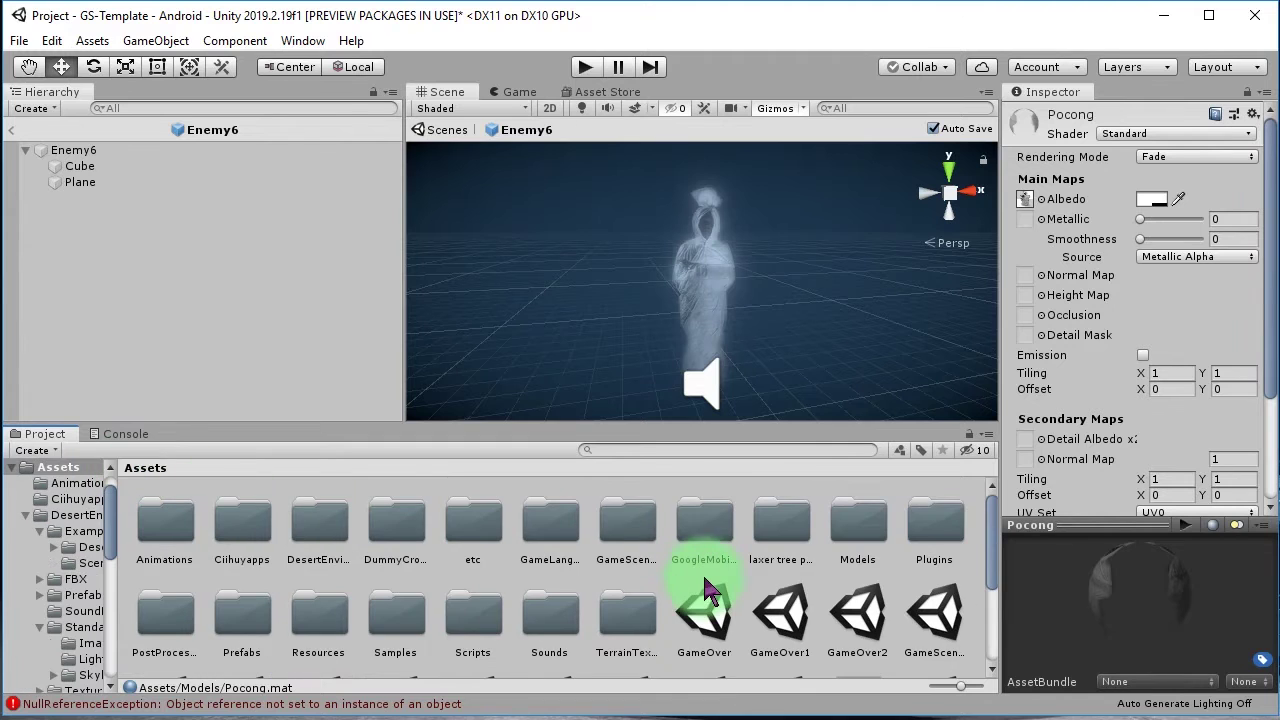
scroll(632, 565, "down", 3)
scroll(737, 603, "up", 3)
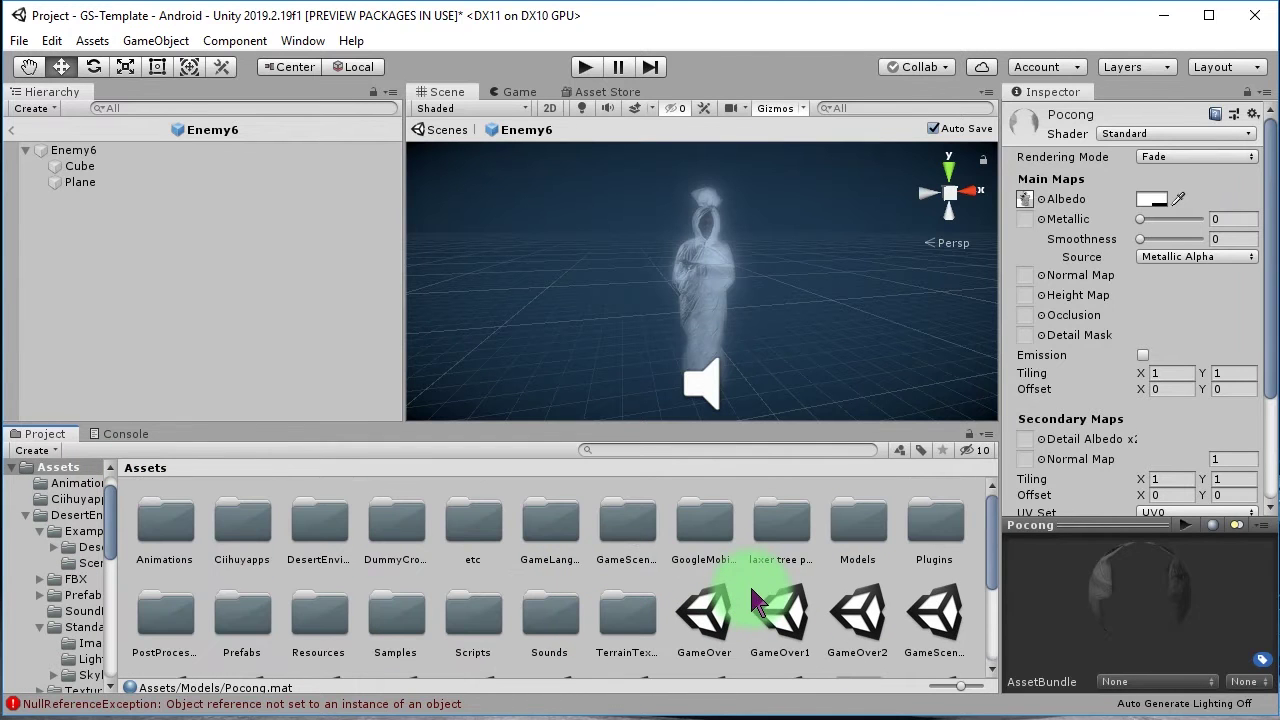
scroll(830, 620, "down", 1)
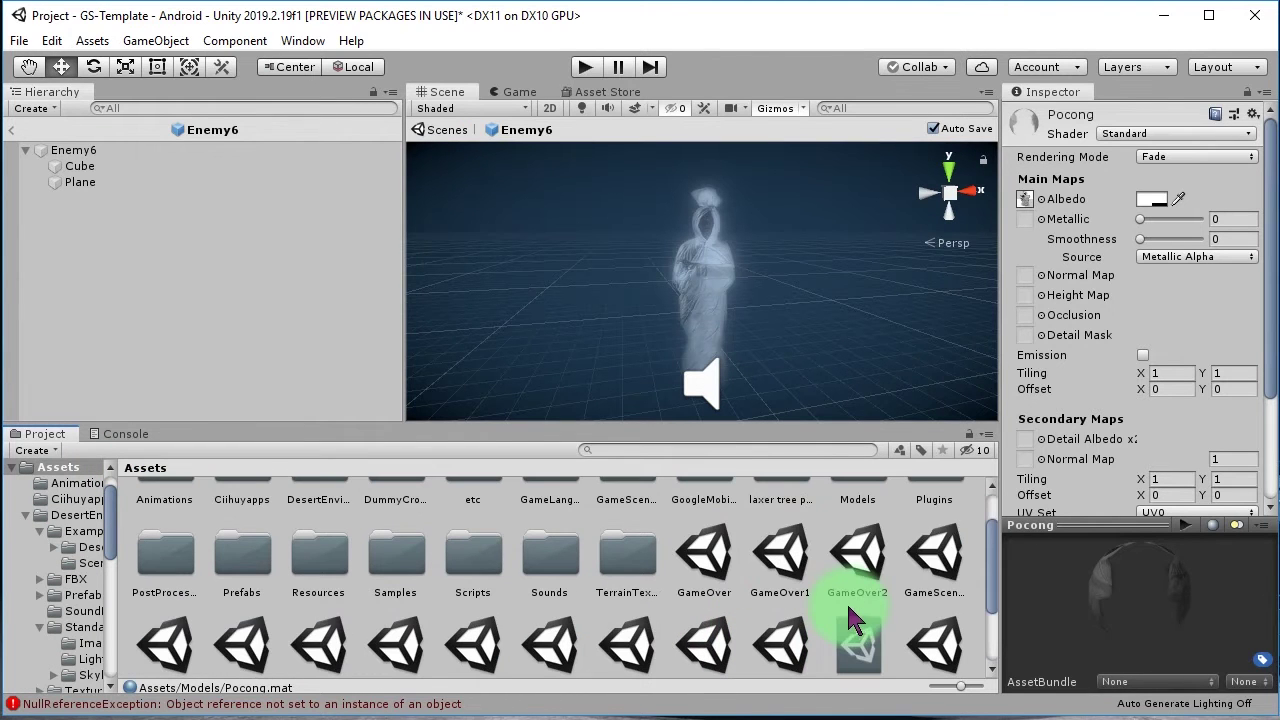
left_click(930, 575)
scroll(215, 600, "down", 2)
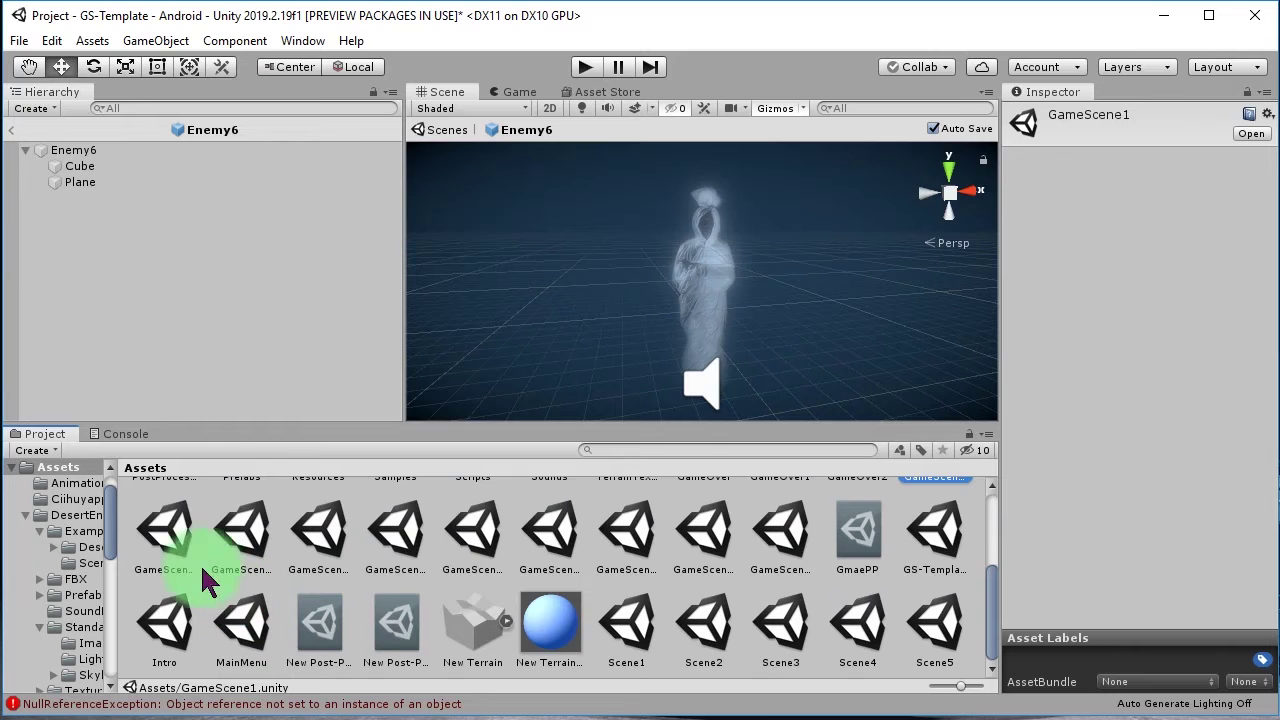
scroll(731, 561, "up", 1)
double_click(950, 515)
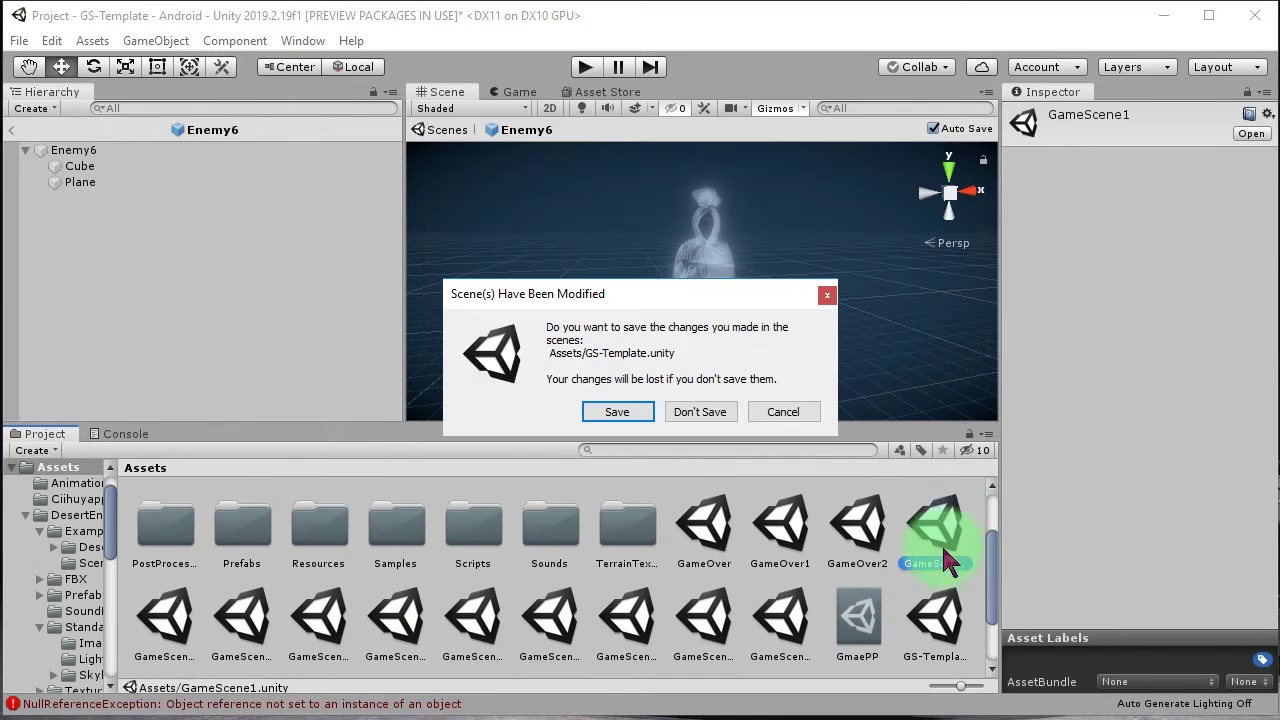
left_click(617, 412)
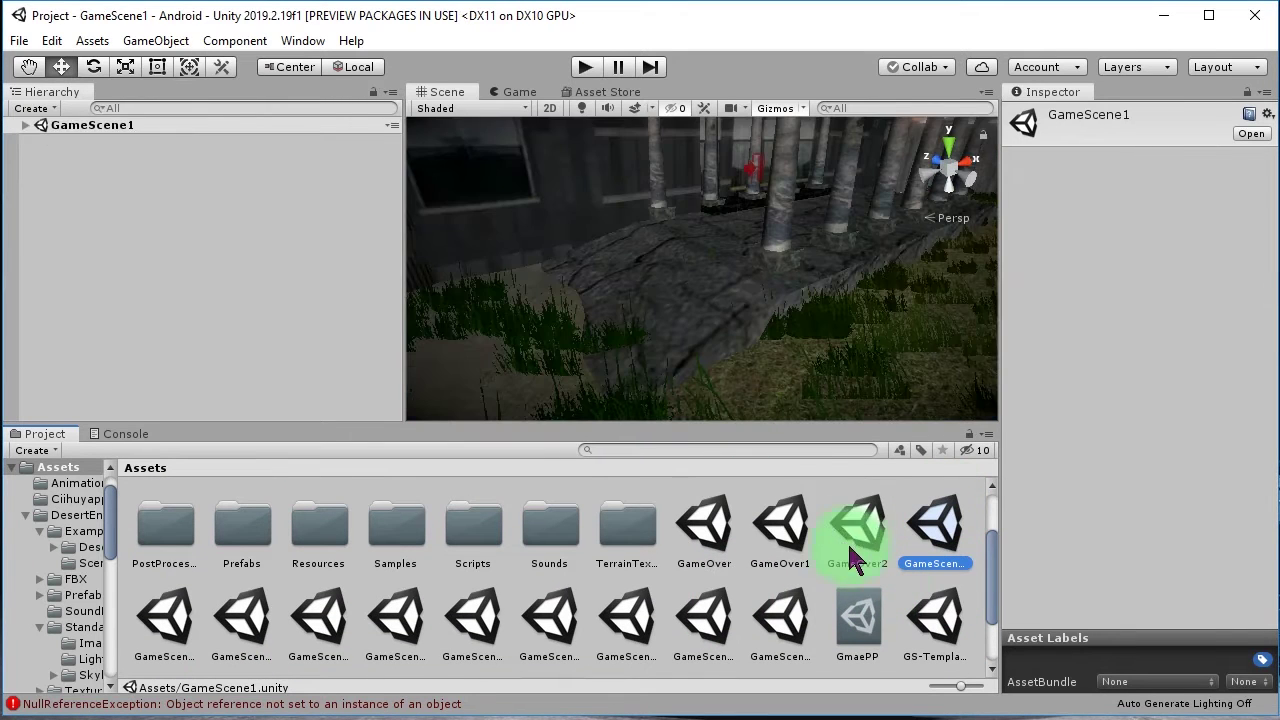
Drag the Enemy6 prefab from Prefabs into the scene, standing in front of the wooden fence.
right_click_drag(567, 277, 634, 371)
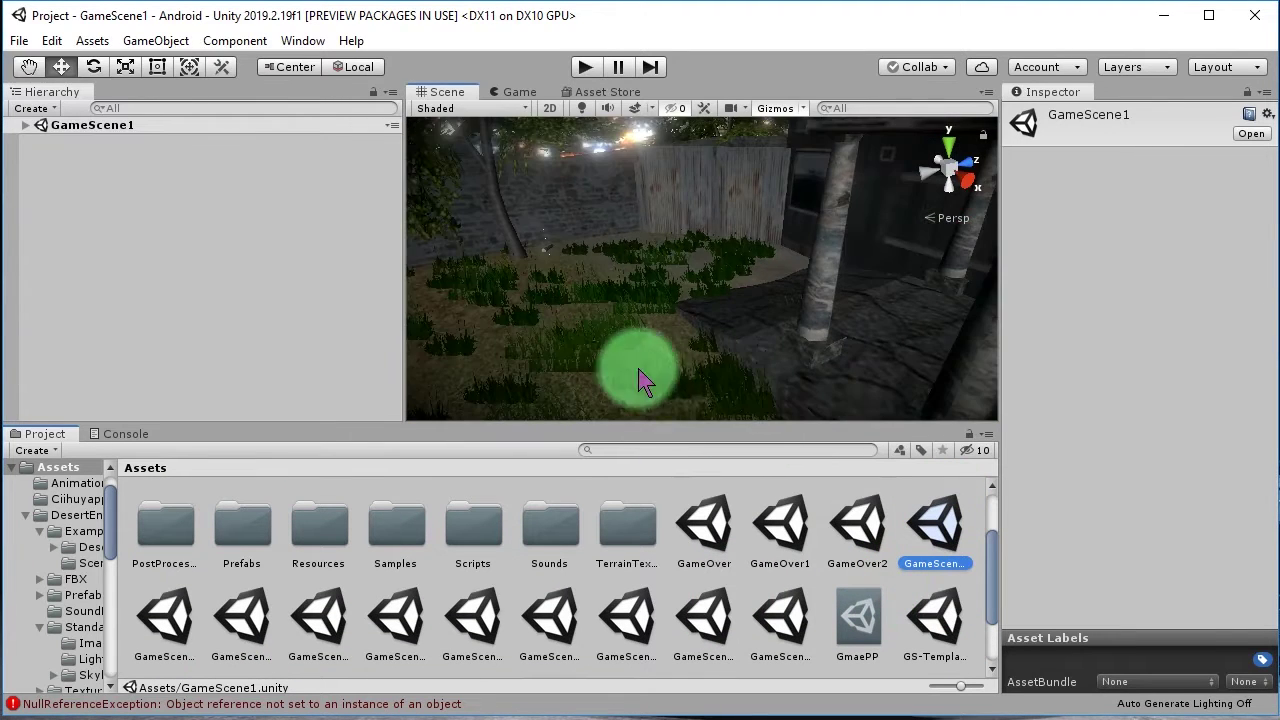
scroll(270, 583, "up", 2)
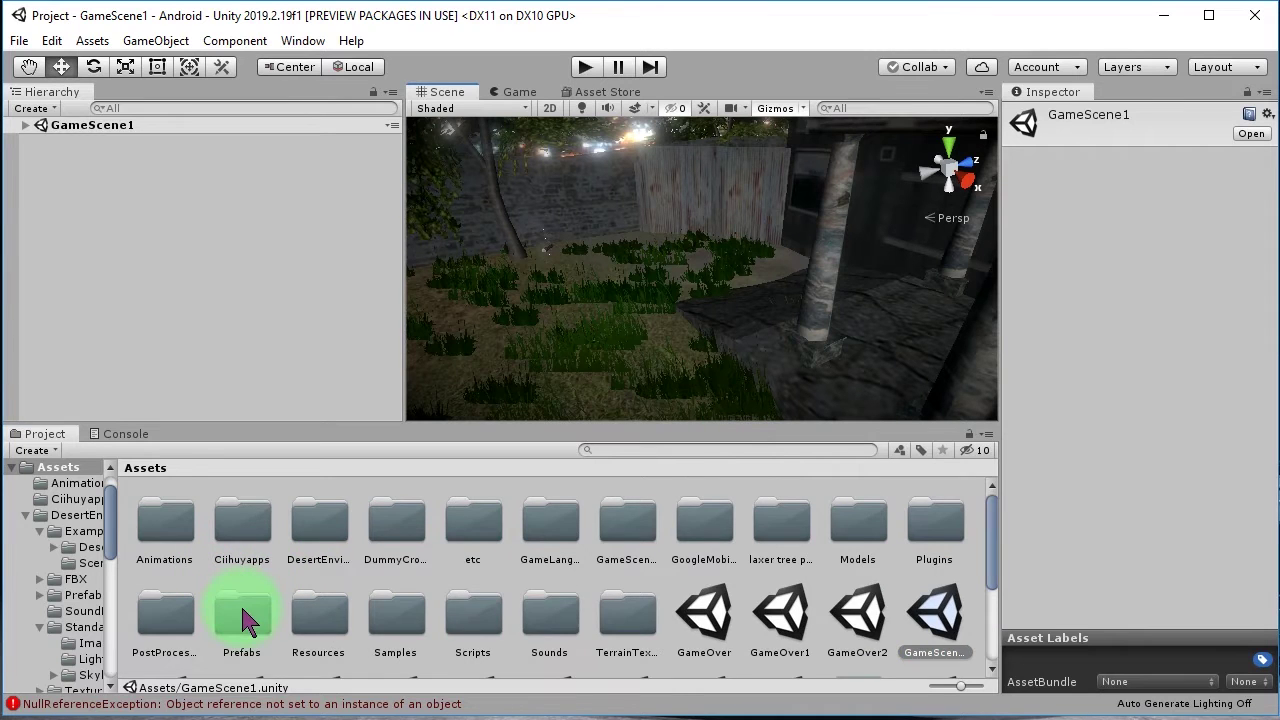
double_click(248, 615)
left_click(736, 632)
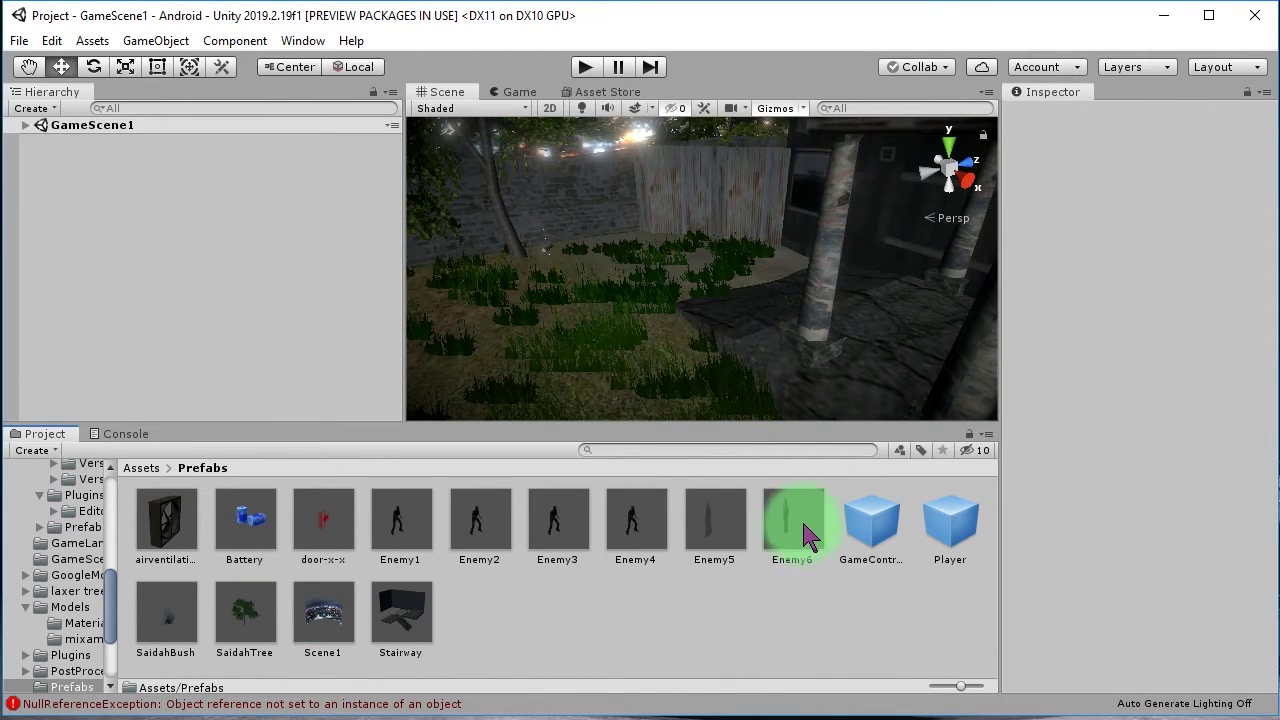
left_click_drag(808, 535, 553, 273)
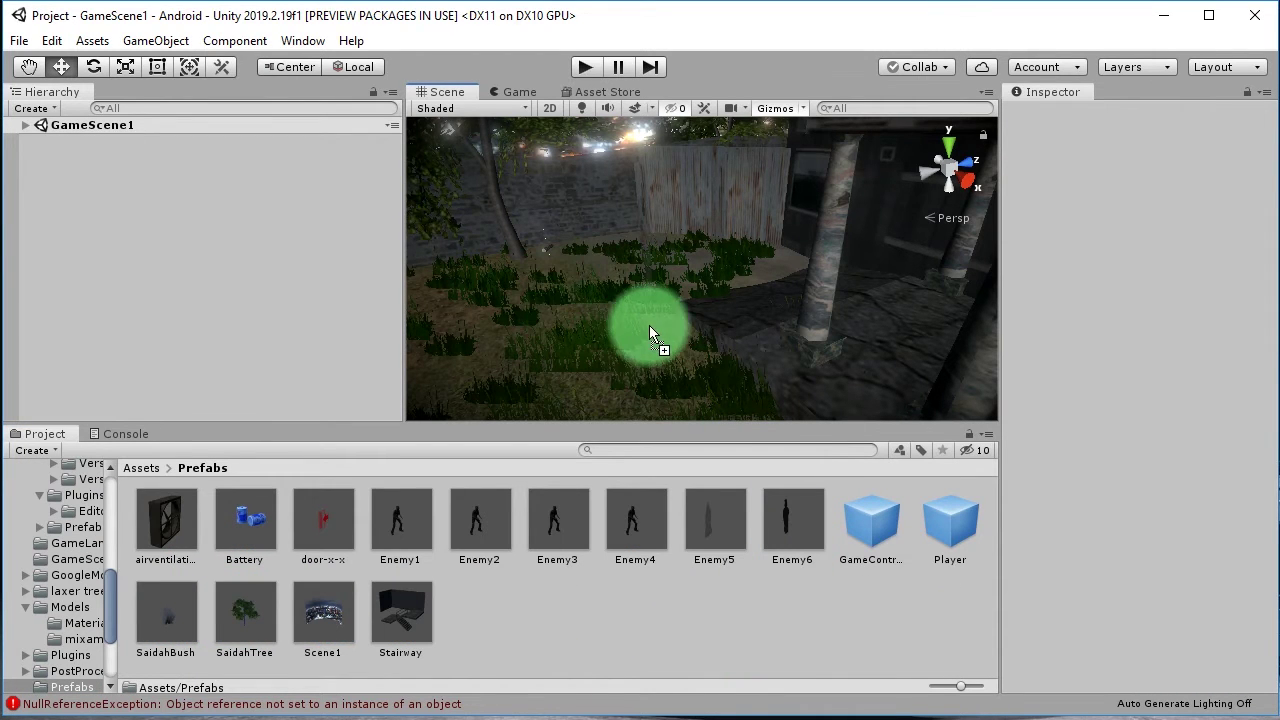
mouse_move(610, 318)
left_mouse_down("alt")
mouse_move(658, 351)
mouse_move(571, 271)
left_mouse_up("alt")
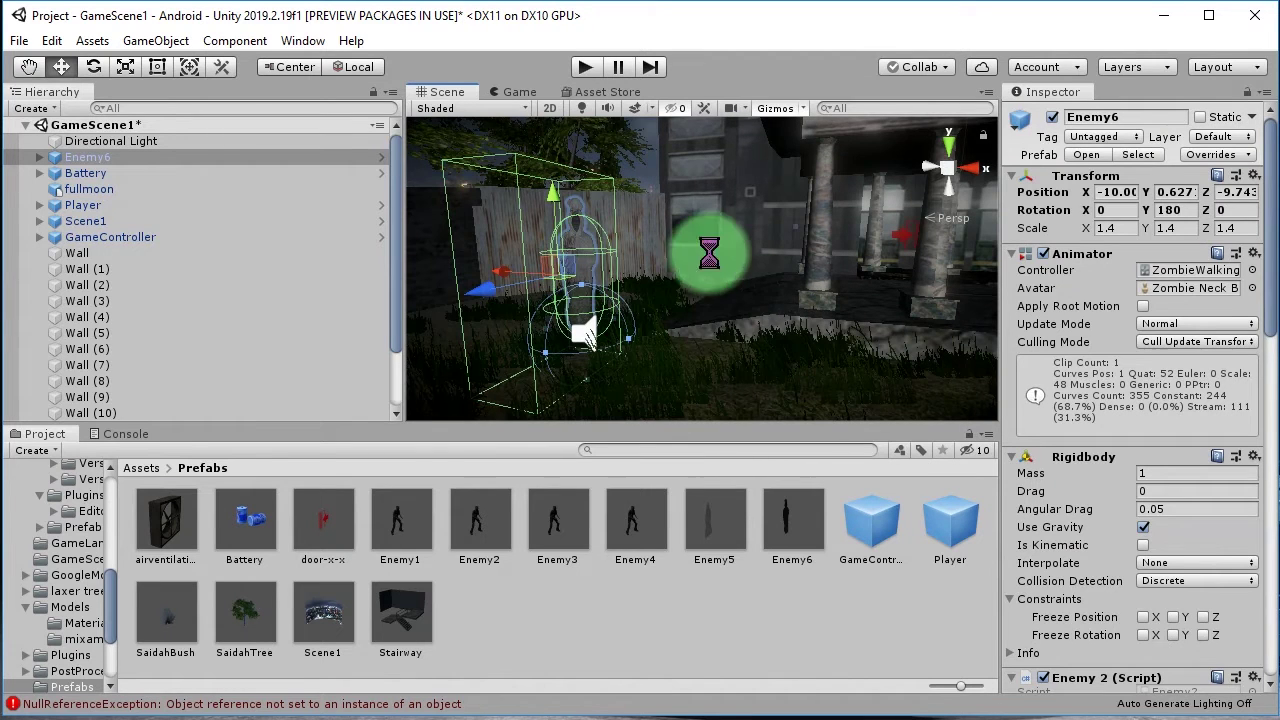
left_click(575, 632)
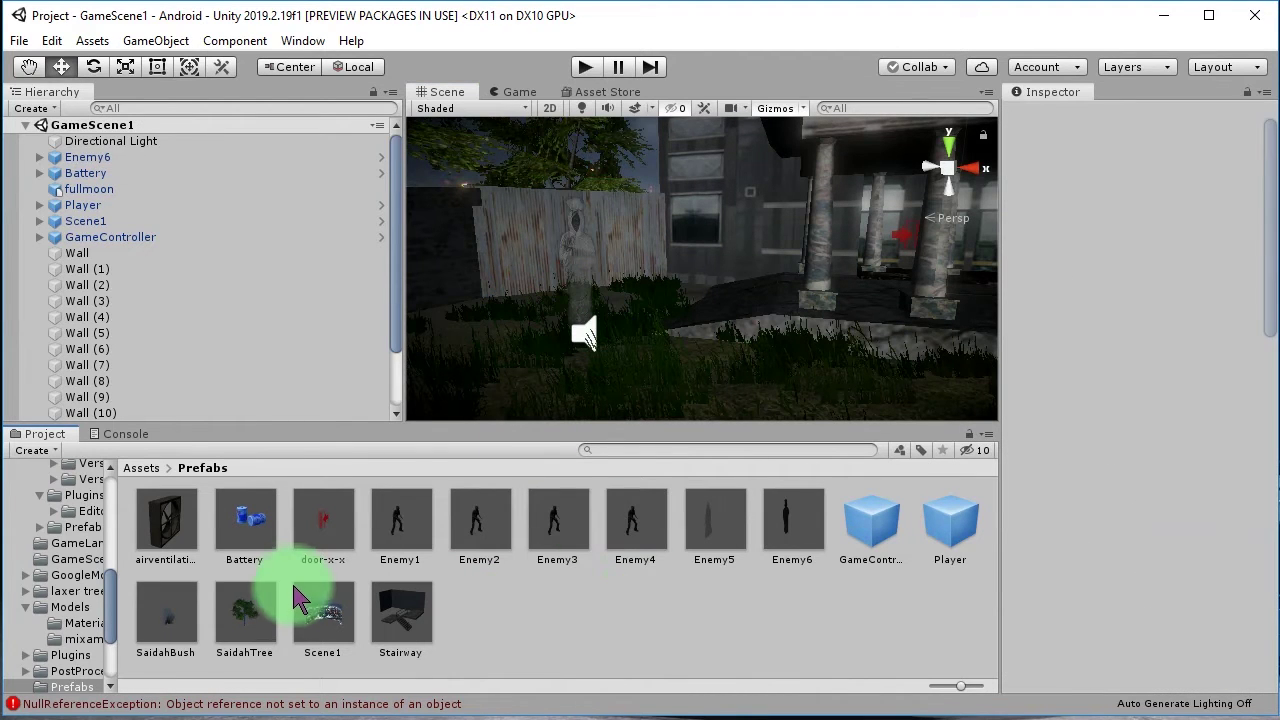
left_click(143, 470)
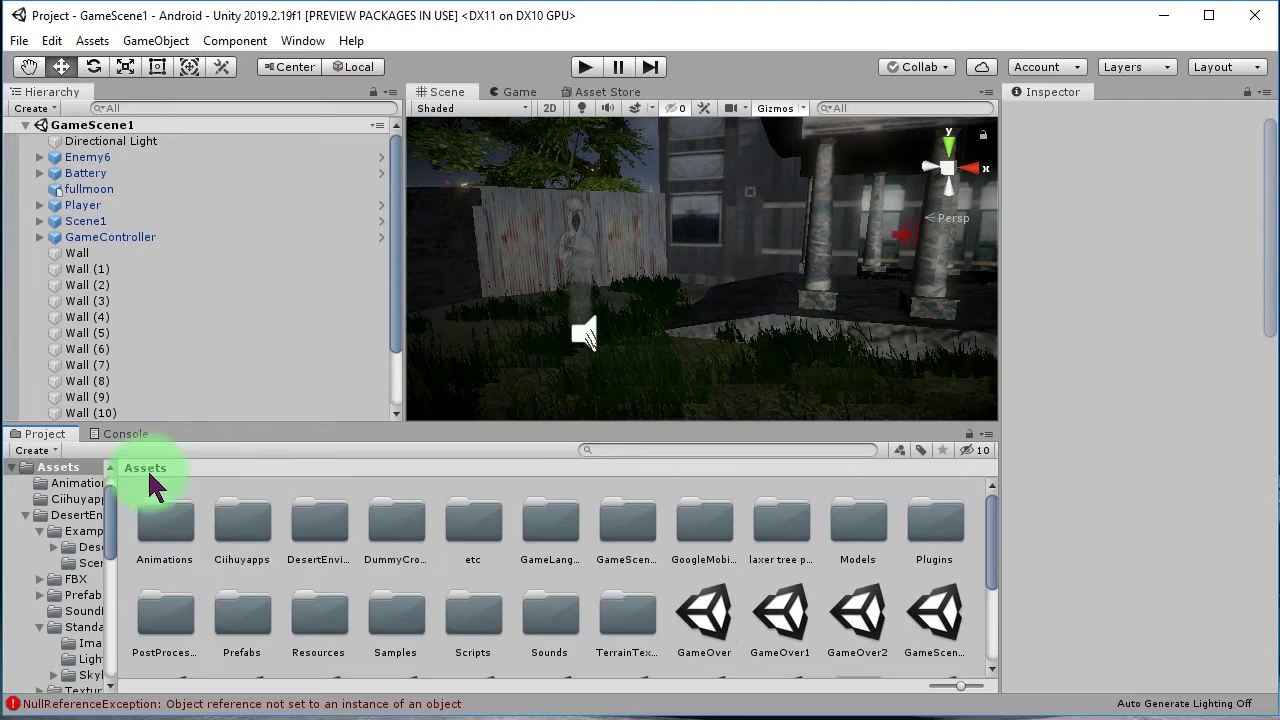
Run the game from the Ciihuyapps start scene, briefly entering GameScene3 and returning to the menu.
double_click(246, 522)
left_click(178, 627)
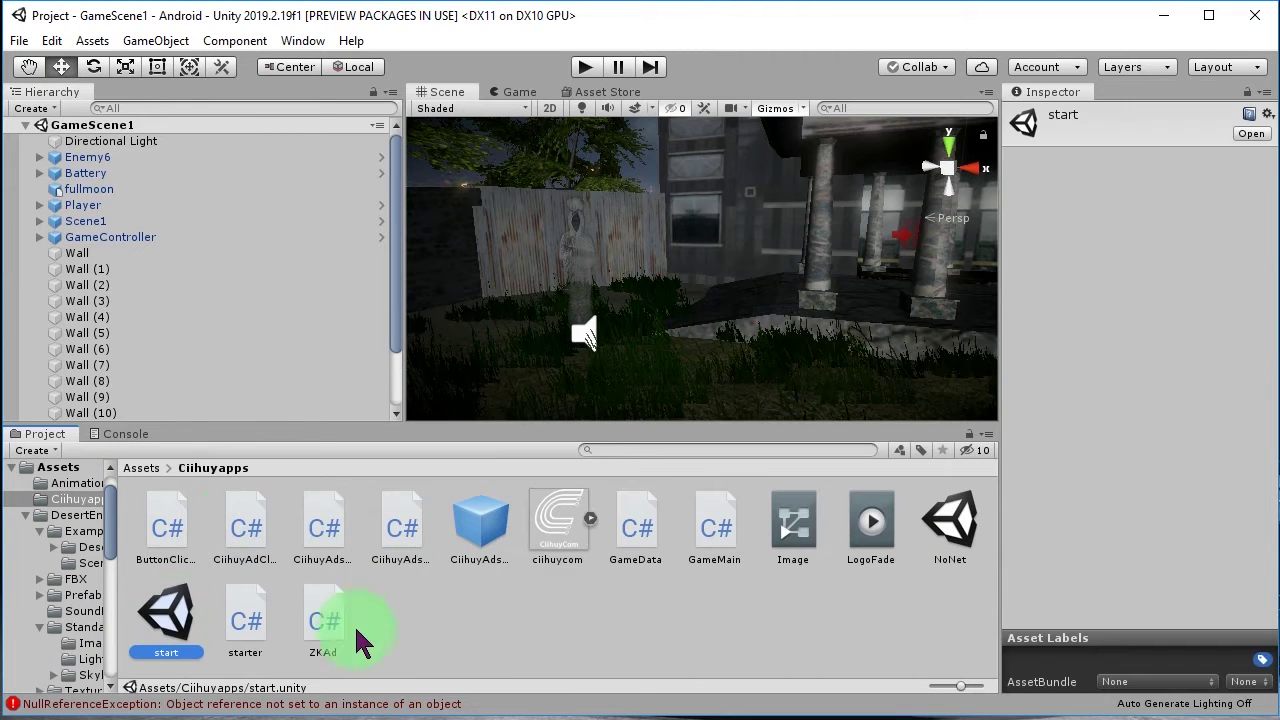
double_click(170, 628)
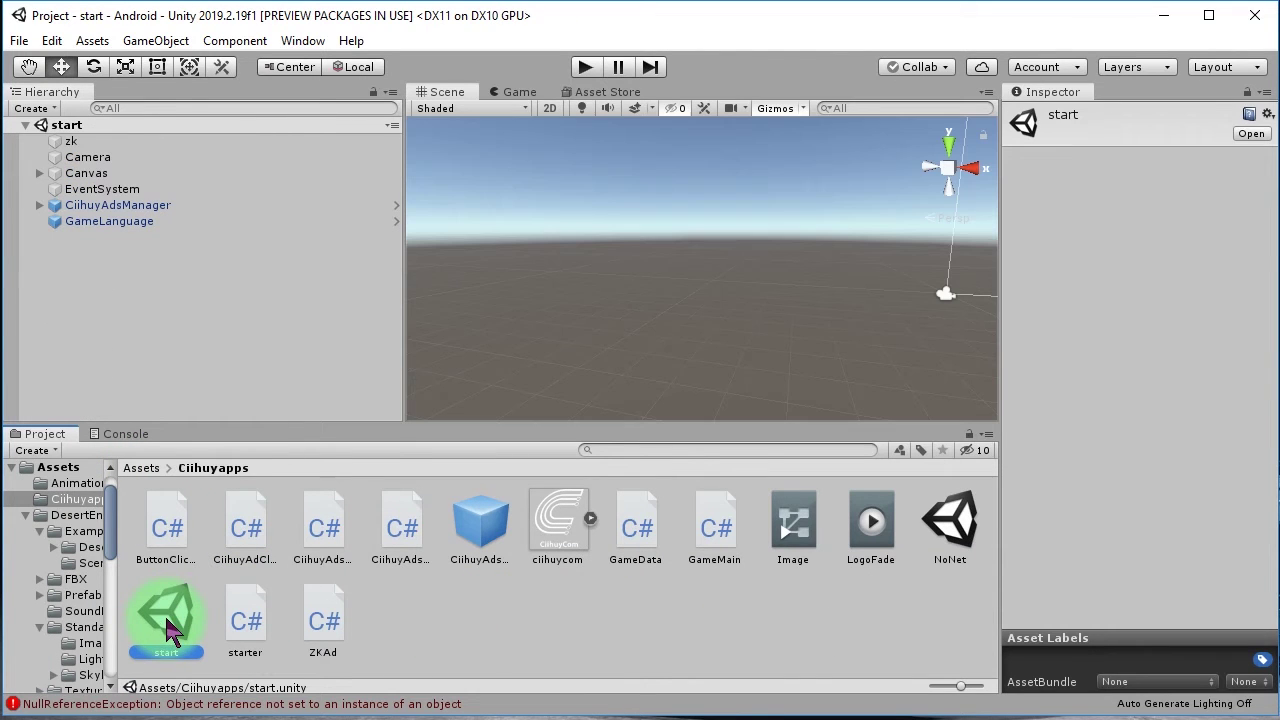
left_click(545, 628)
left_click(160, 612)
left_click(585, 67)
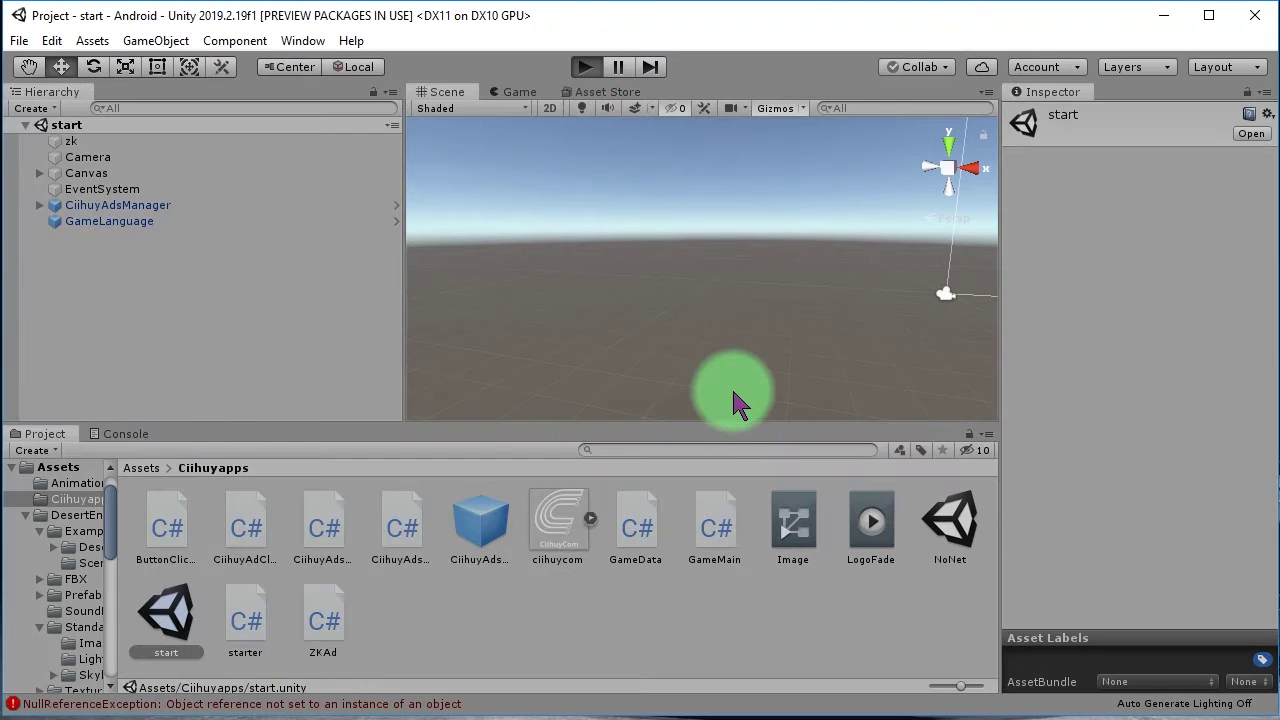
left_click(518, 312)
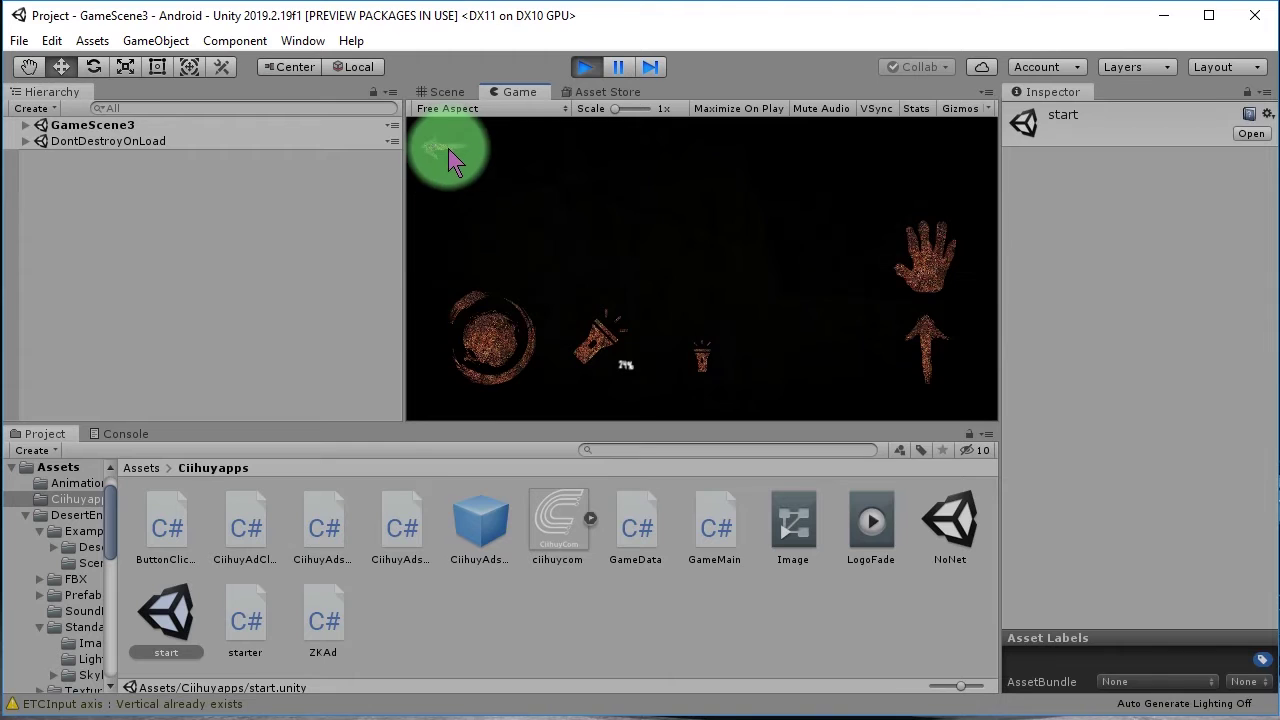
left_click(449, 152)
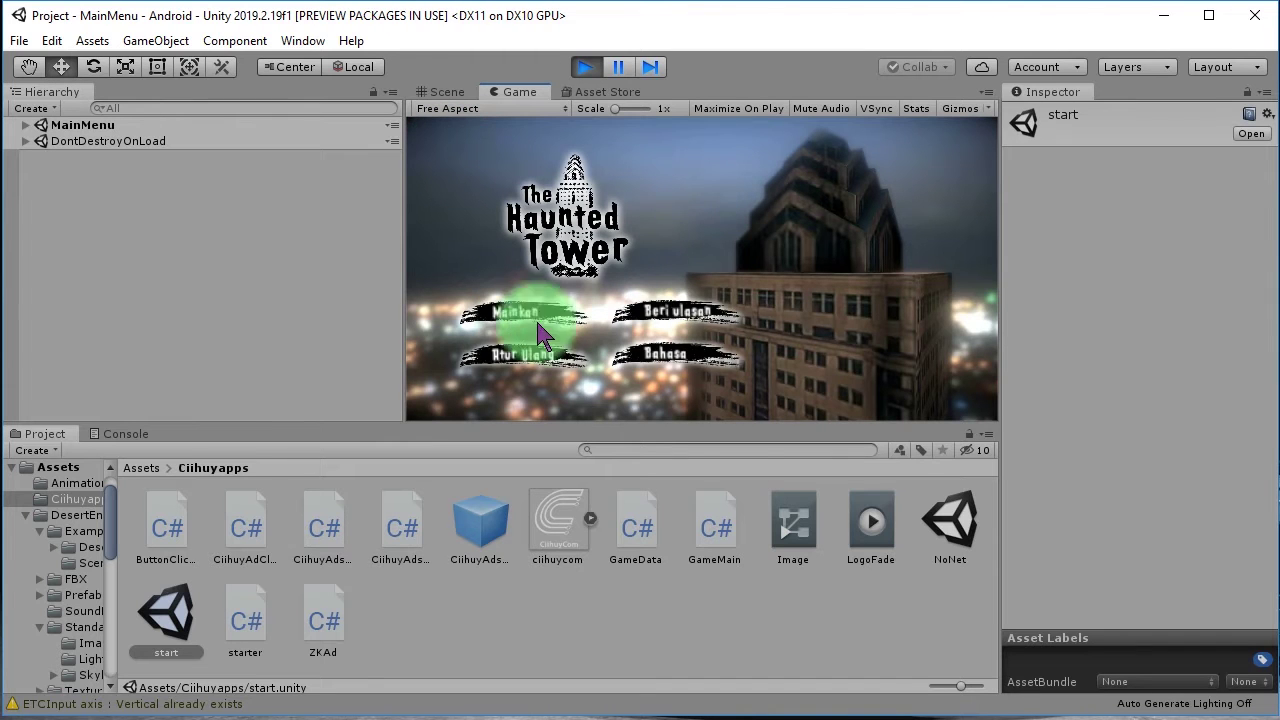
Switch the menu language to English (Inggris), dismiss the Reset prompt, and start GameScene1.
left_click(688, 362)
left_click(605, 300)
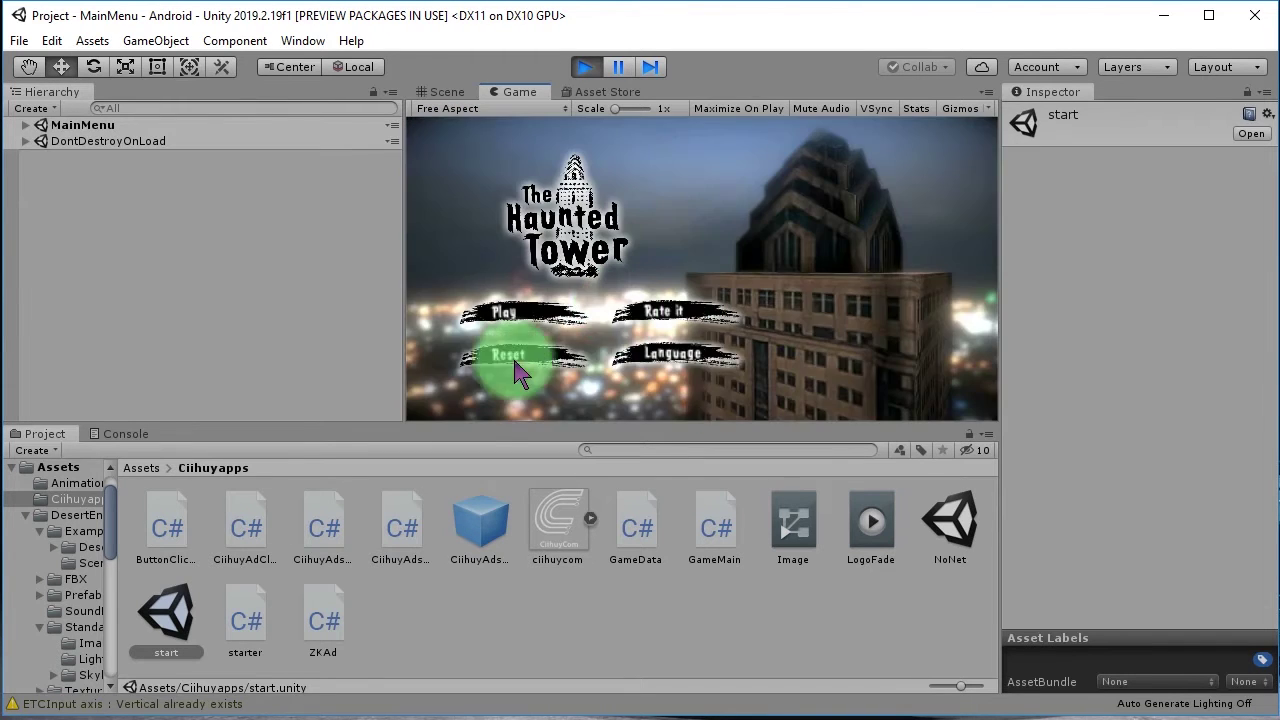
left_click(530, 375)
left_click(665, 330)
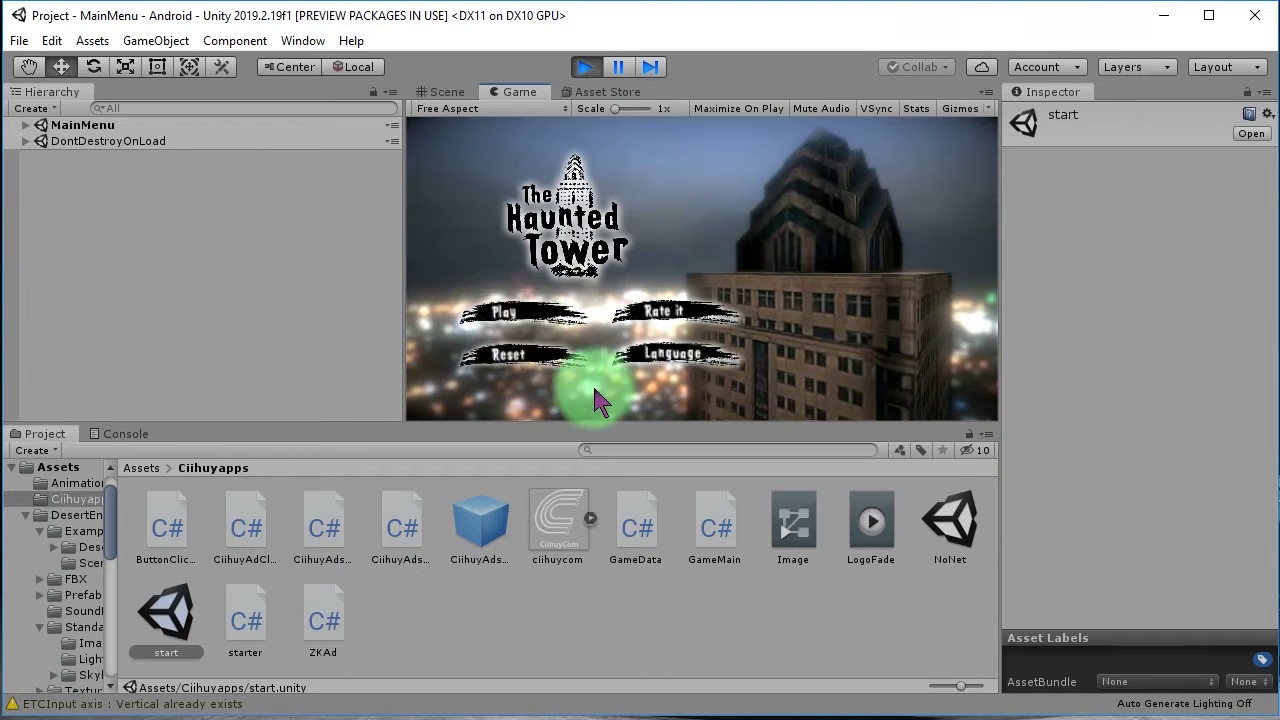
left_click(508, 318)
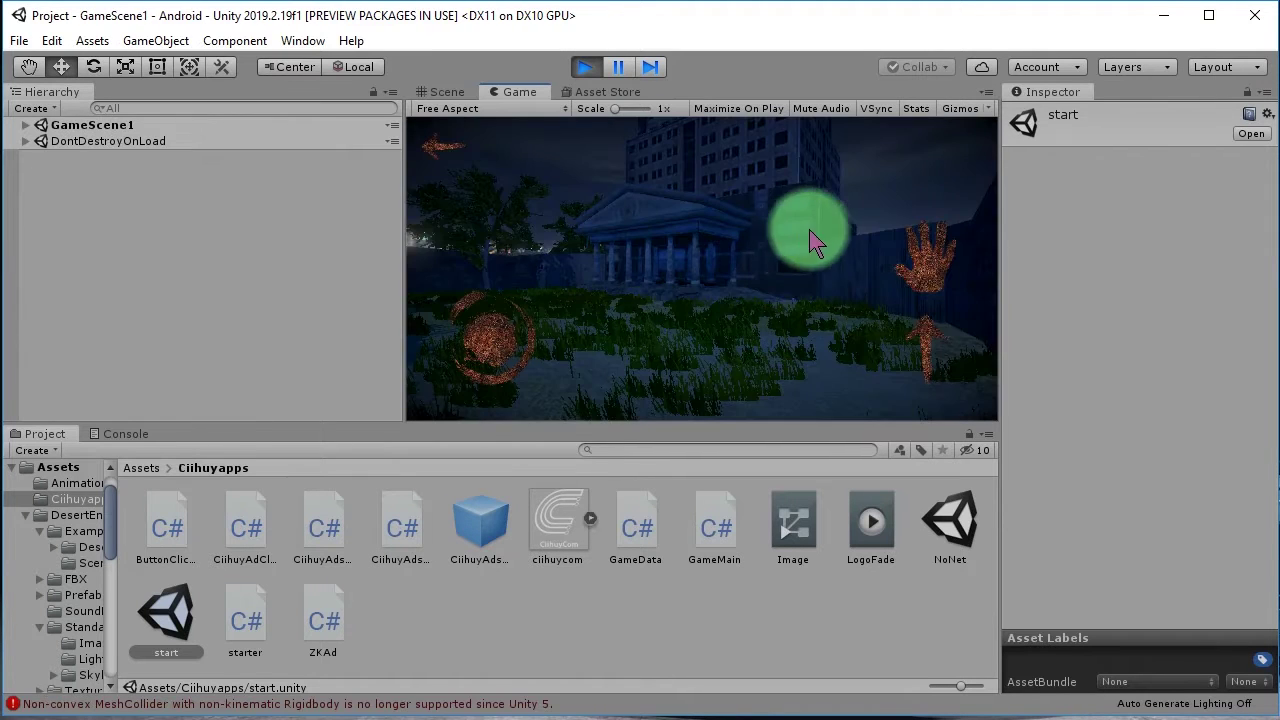
Walk forward toward the building and turn the view around the night scene until the run ends.
key("w")
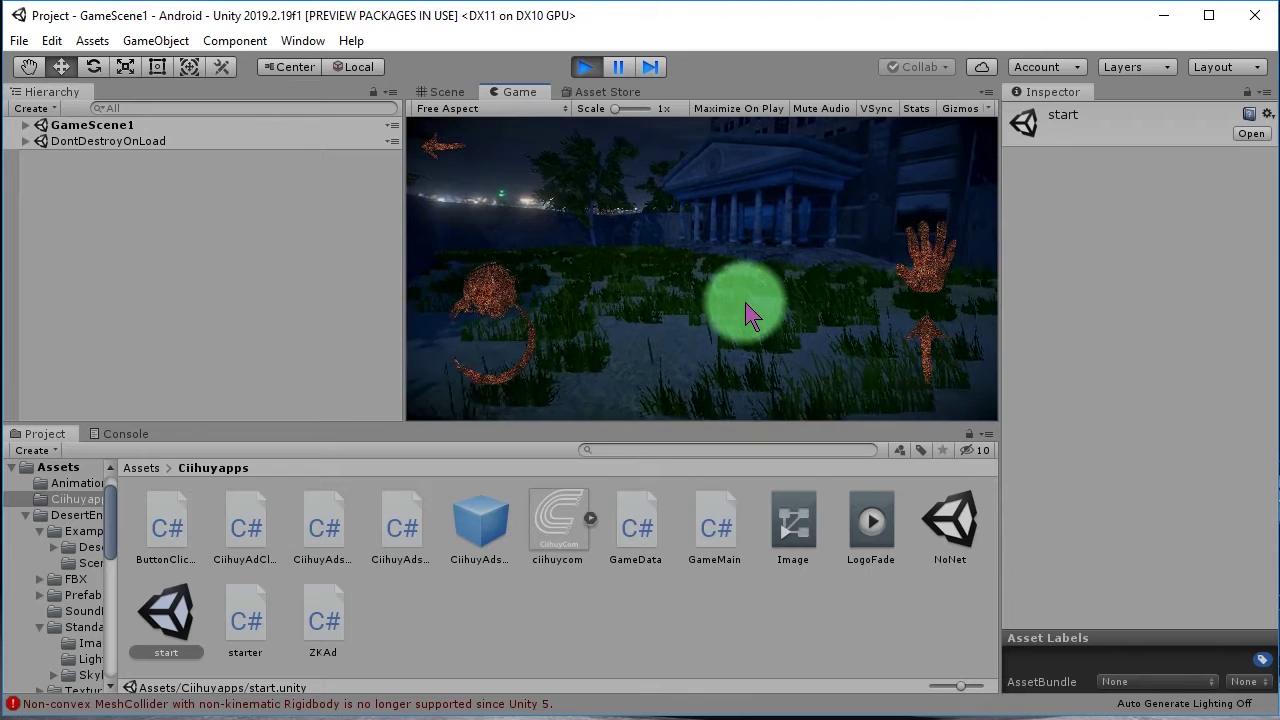
left_click_drag(730, 297, 648, 313)
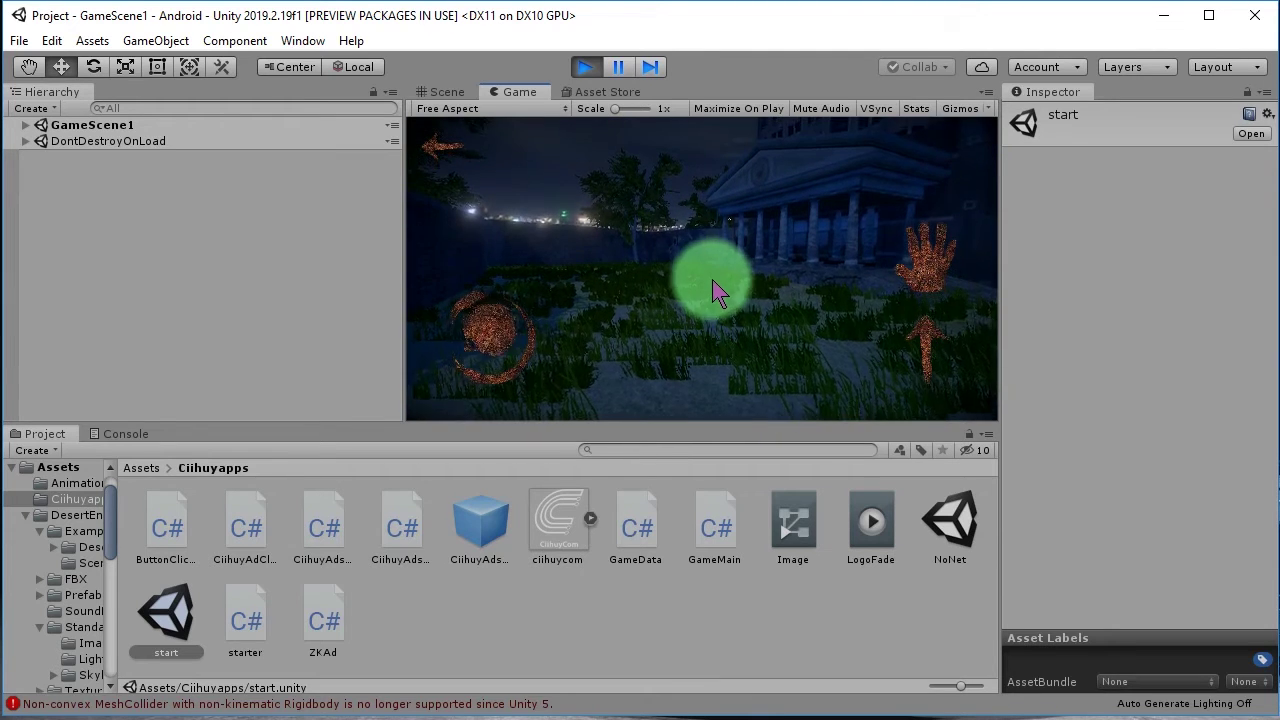
mouse_move(632, 313)
left_mouse_down()
mouse_move(735, 312)
mouse_move(830, 335)
mouse_move(870, 302)
mouse_move(705, 280)
mouse_move(760, 305)
mouse_move(715, 297)
mouse_move(722, 280)
mouse_move(692, 255)
mouse_move(740, 307)
mouse_move(461, 197)
left_mouse_up()
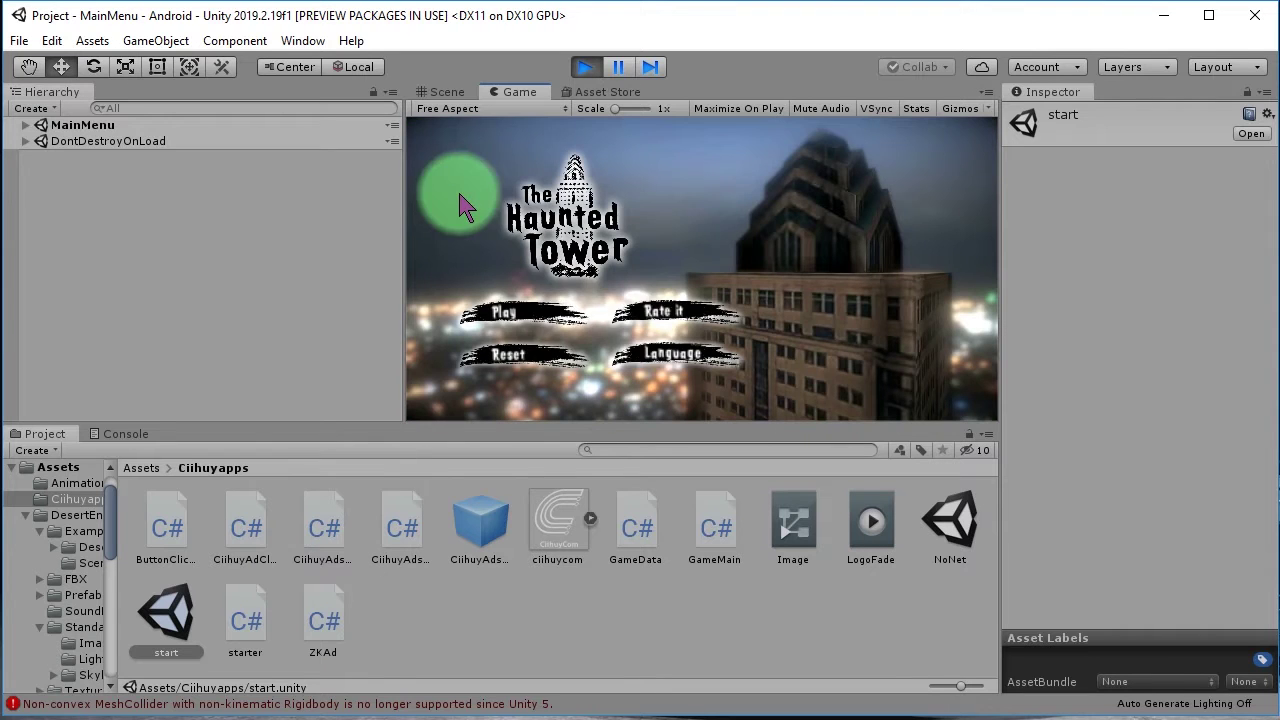
Replay GameScene1, look around the tree and columned building, turn on the flashlight, then stop play mode.
left_click(528, 318)
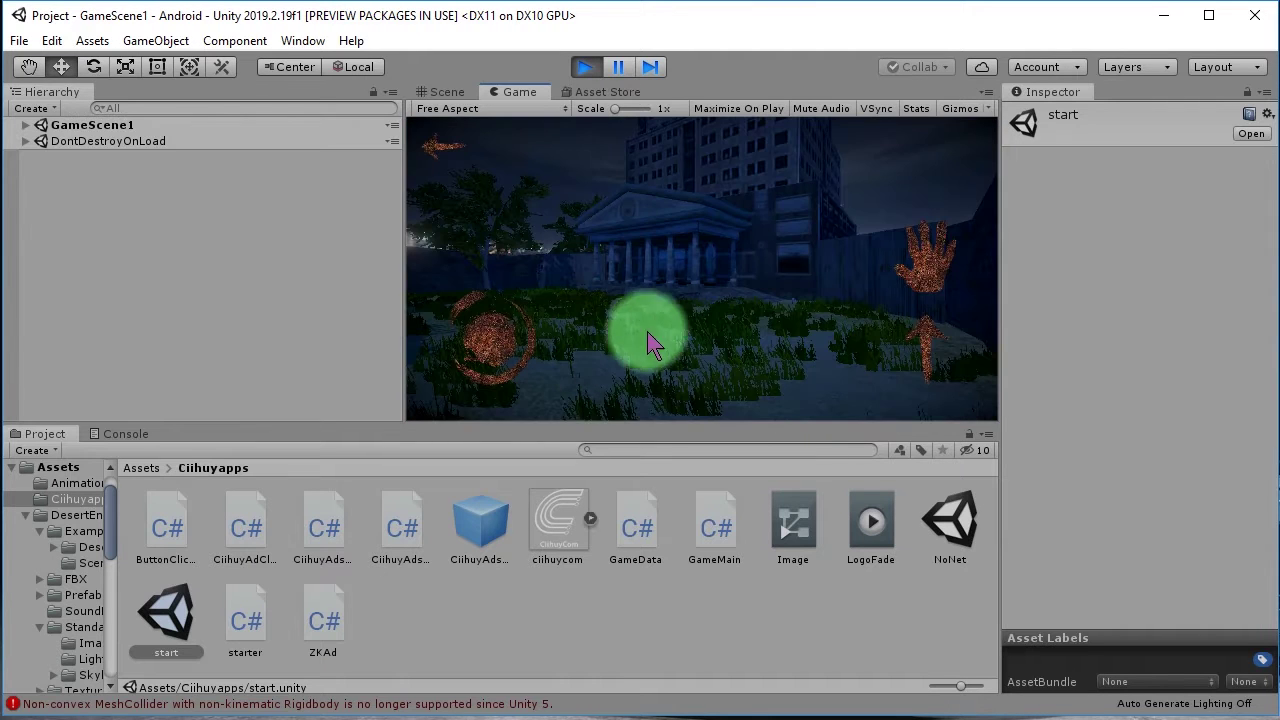
mouse_move(590, 362)
left_mouse_down()
mouse_move(707, 298)
mouse_move(773, 343)
mouse_move(737, 314)
mouse_move(748, 283)
mouse_move(640, 260)
mouse_move(688, 233)
mouse_move(684, 197)
left_mouse_up()
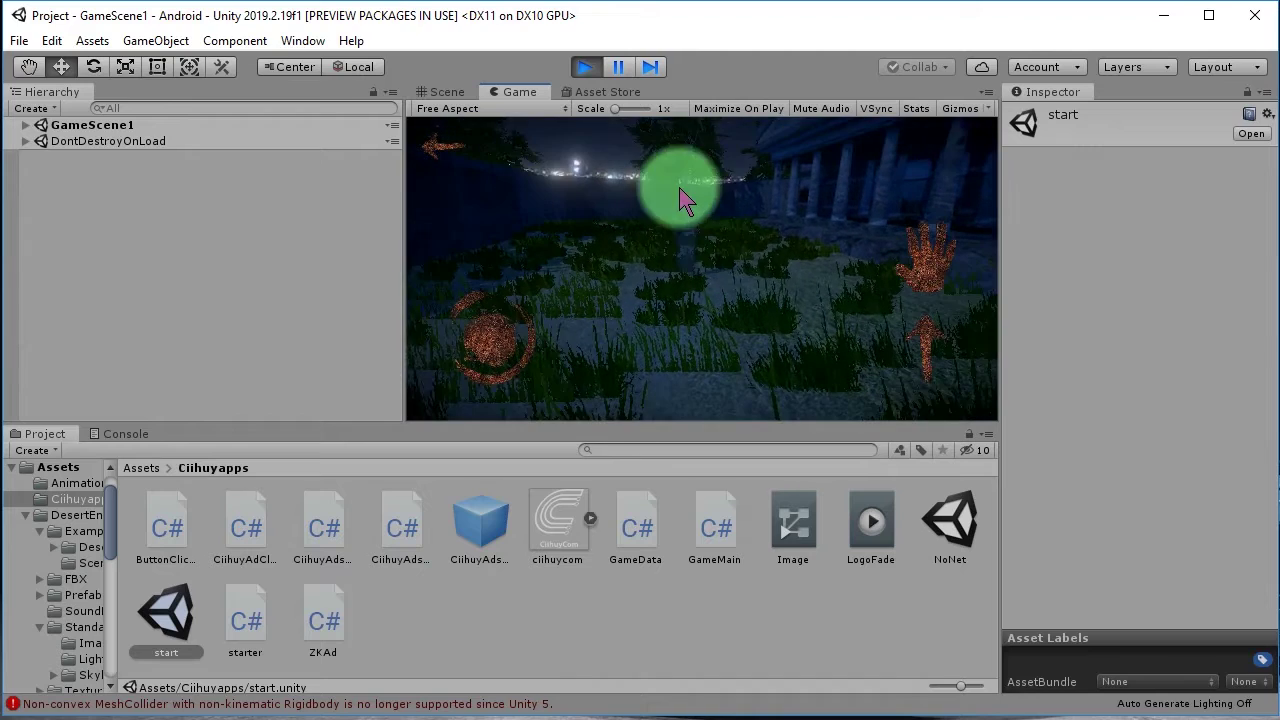
left_click_drag(778, 275, 797, 282)
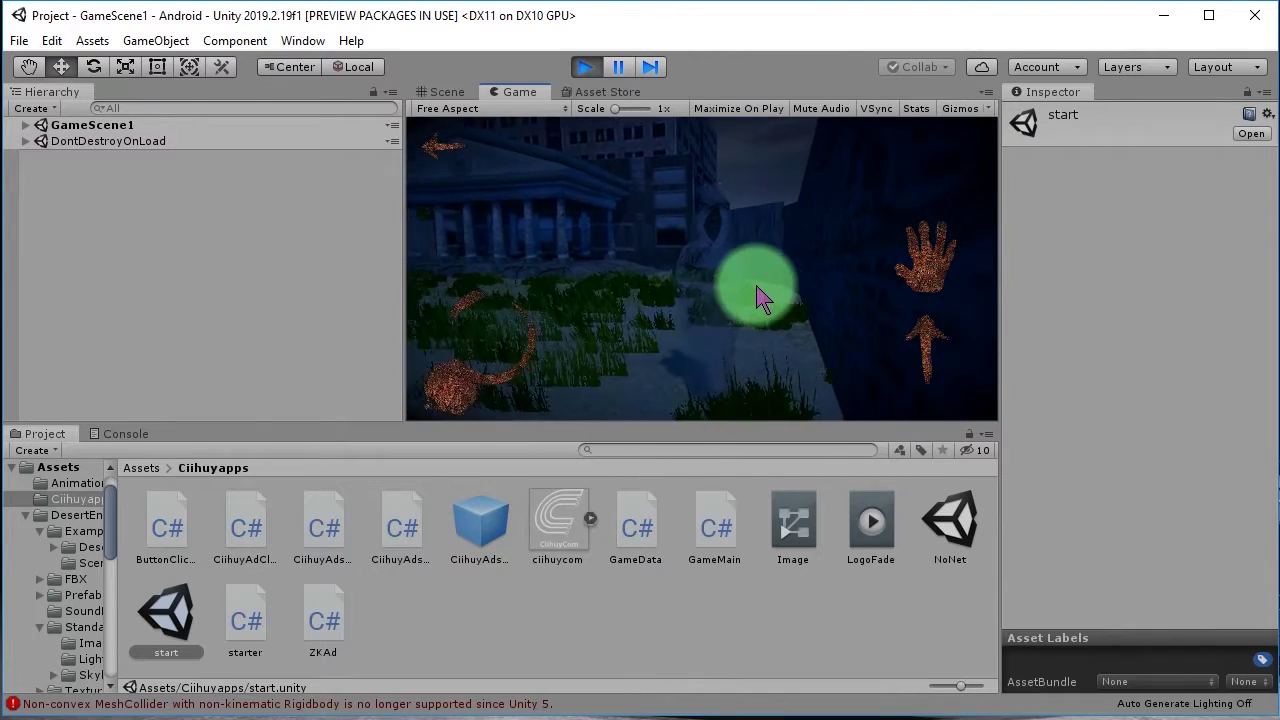
left_click_drag(787, 298, 469, 297)
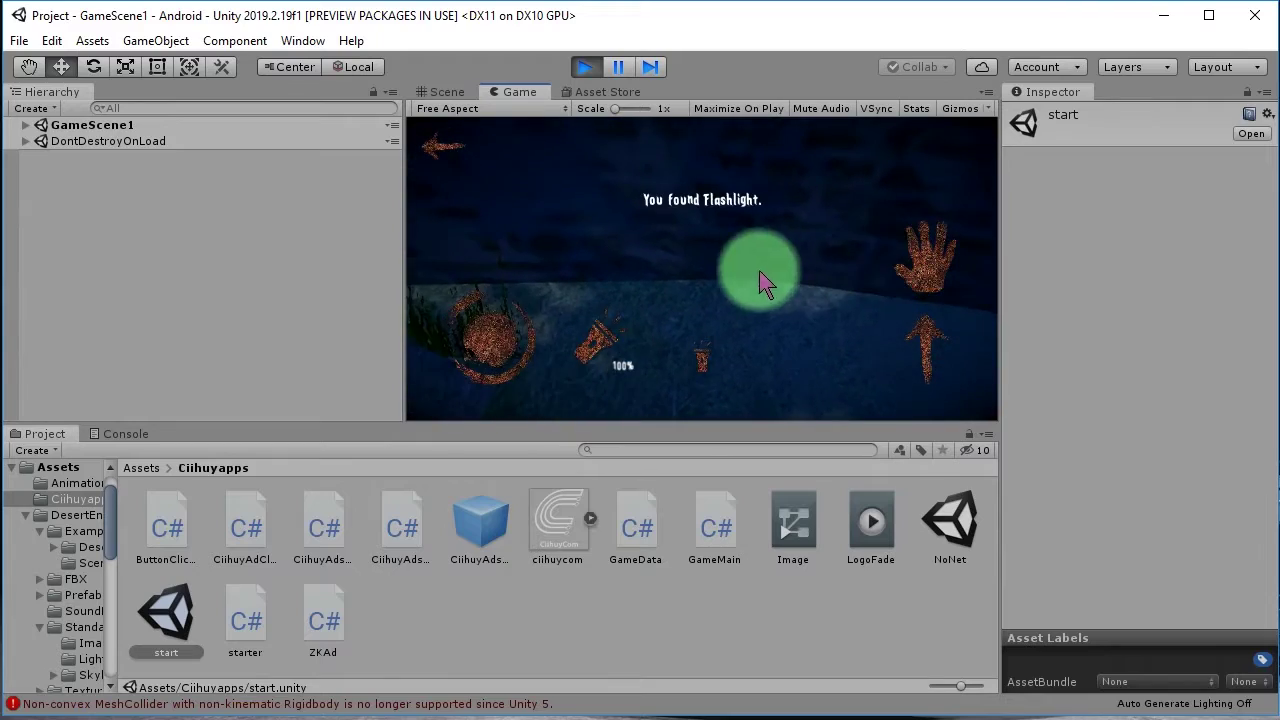
left_click(600, 338)
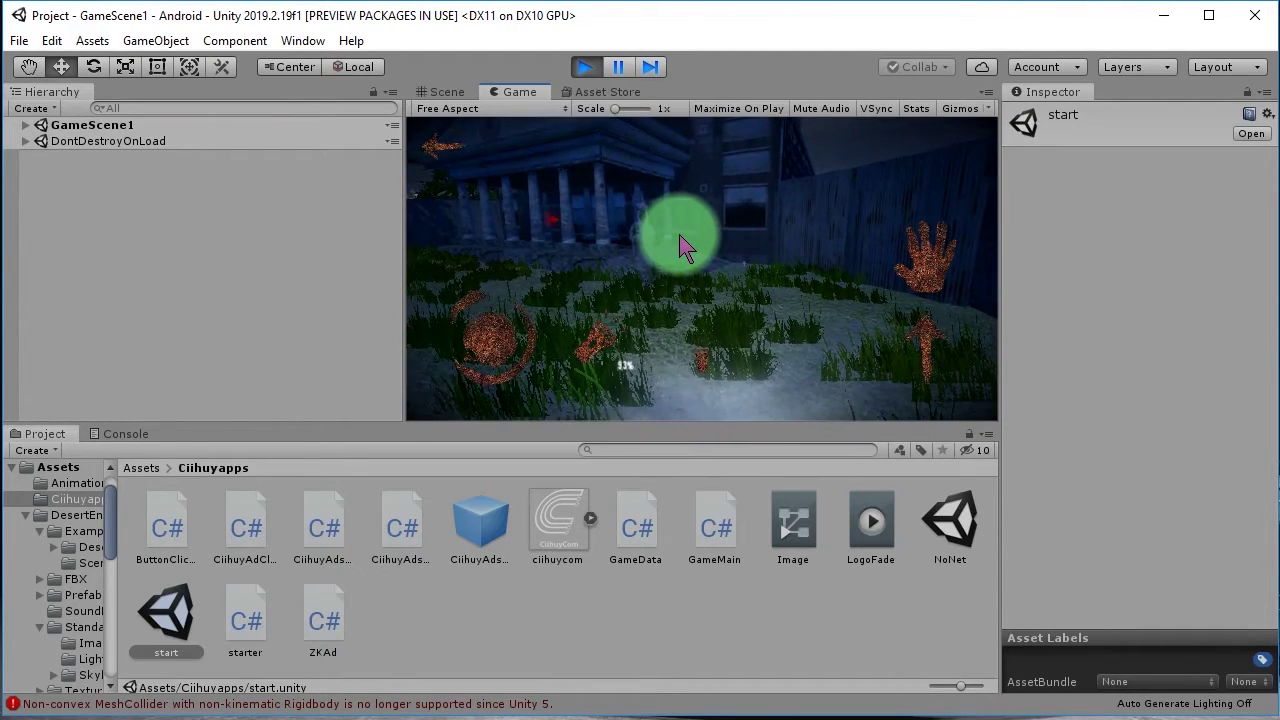
left_click(586, 67)
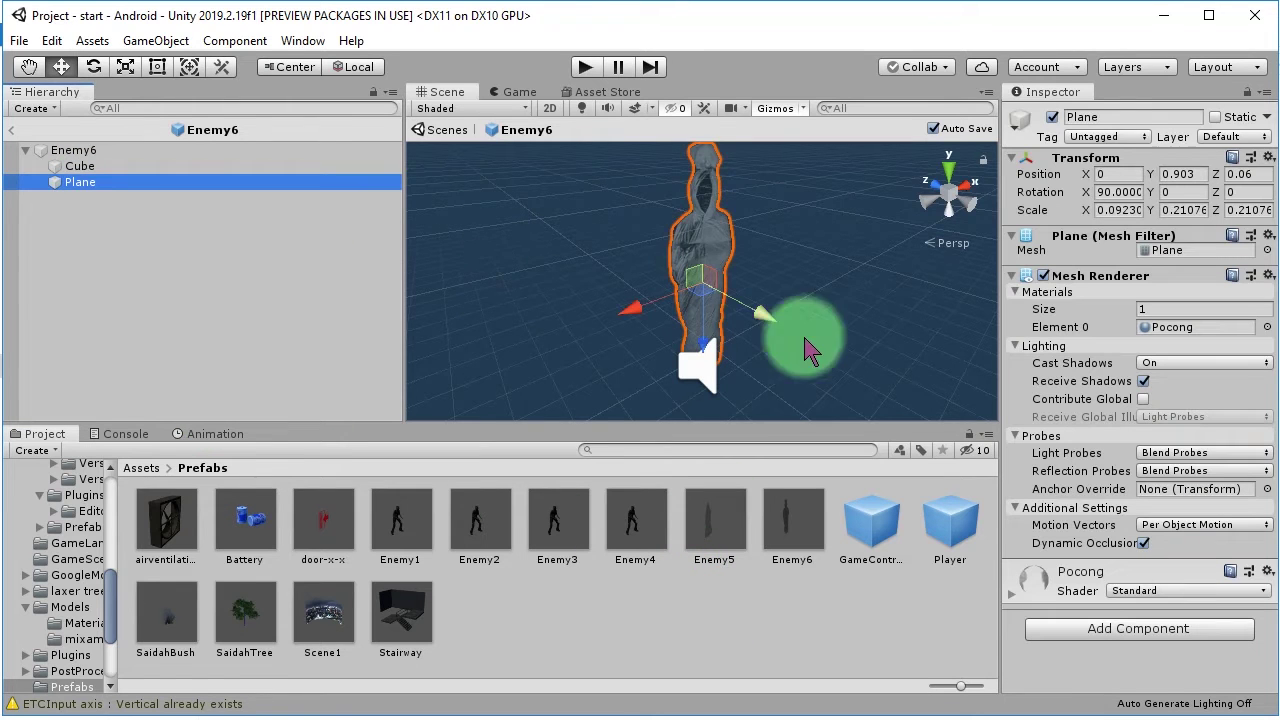
Bring up the Animation window via Window > Animation and start a new clip for the Pocong Plane.
mouse_move(870, 352)
left_mouse_down("alt")
mouse_move(640, 249)
mouse_move(928, 342)
left_mouse_up("alt")
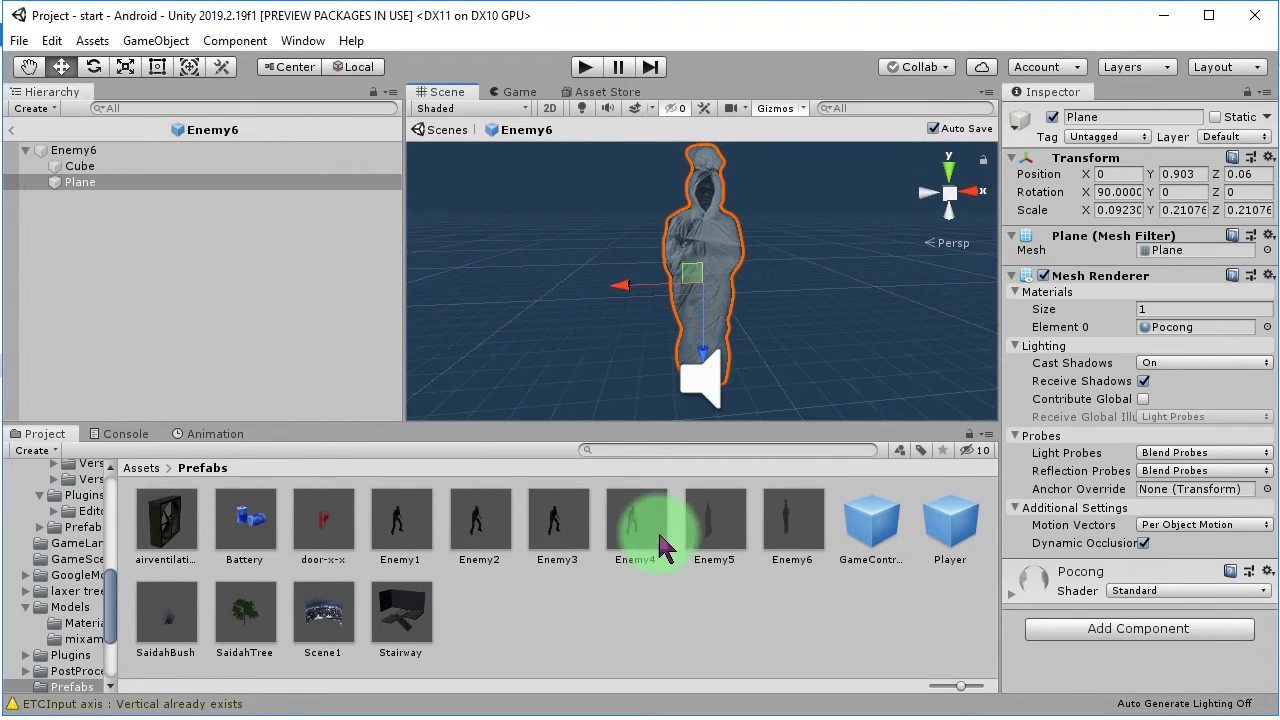
left_click_drag(672, 312, 648, 365, "alt")
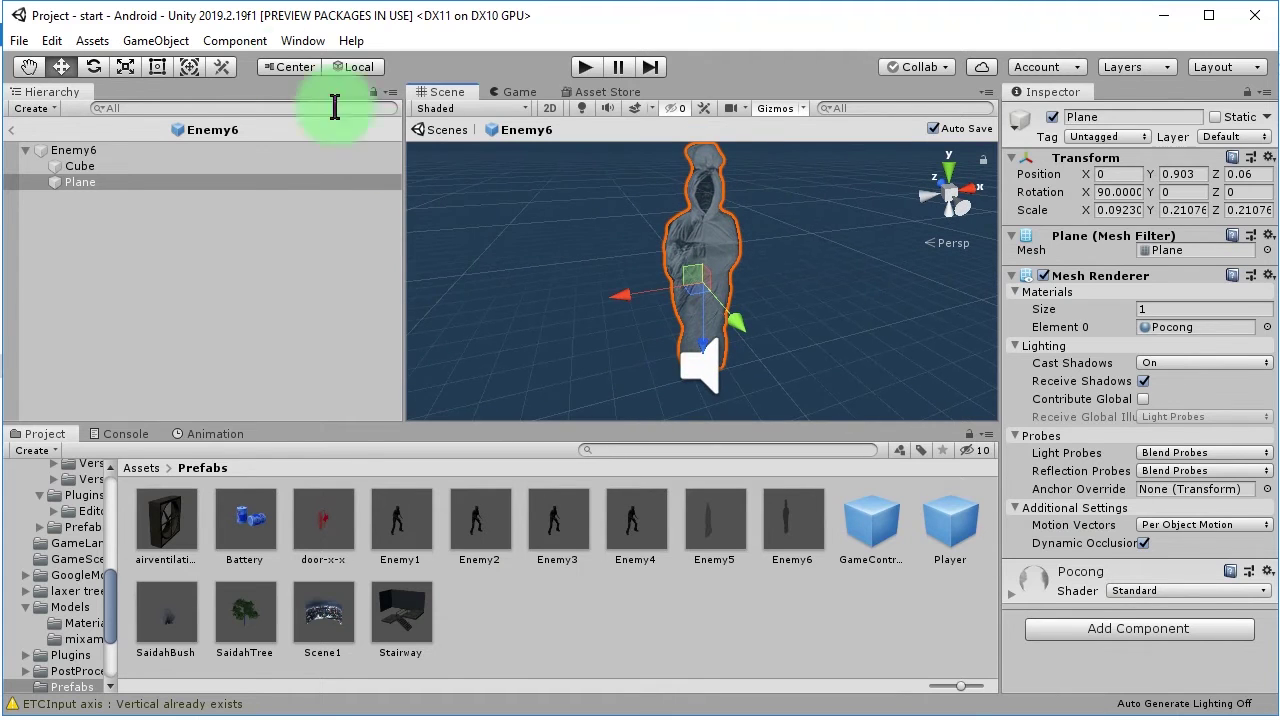
left_click(303, 41)
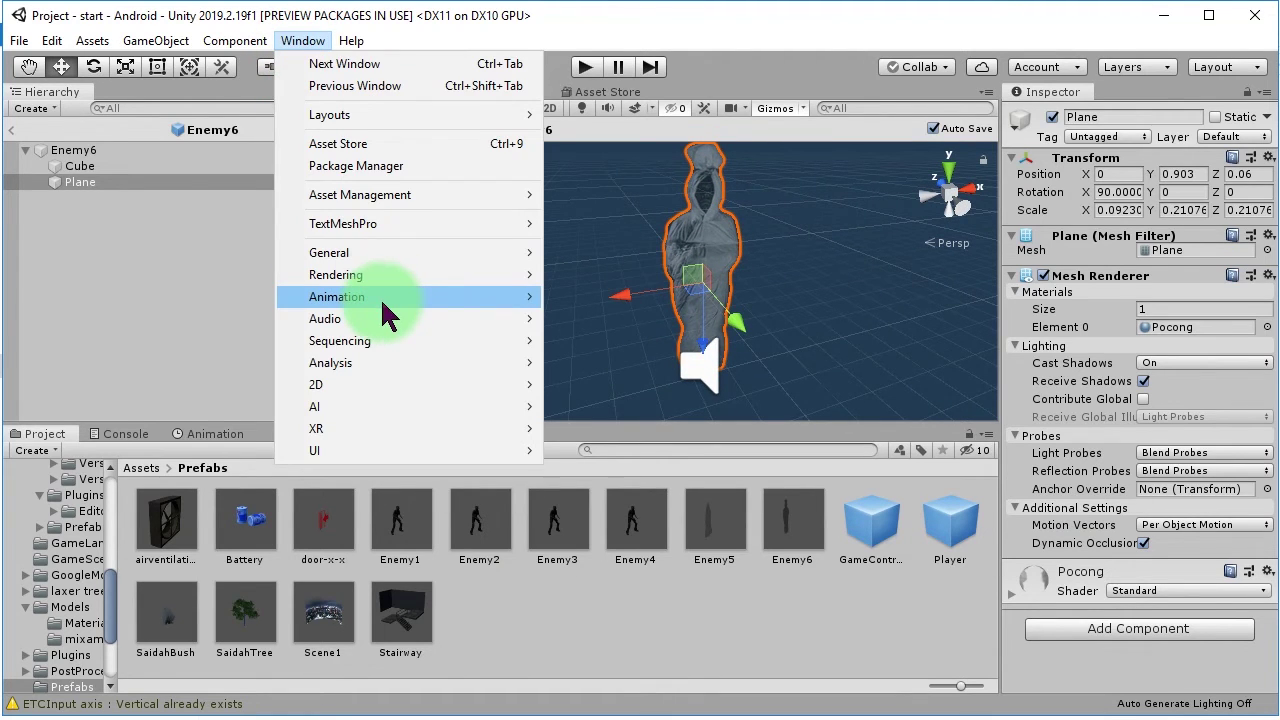
mouse_move(385, 298)
left_click(674, 300)
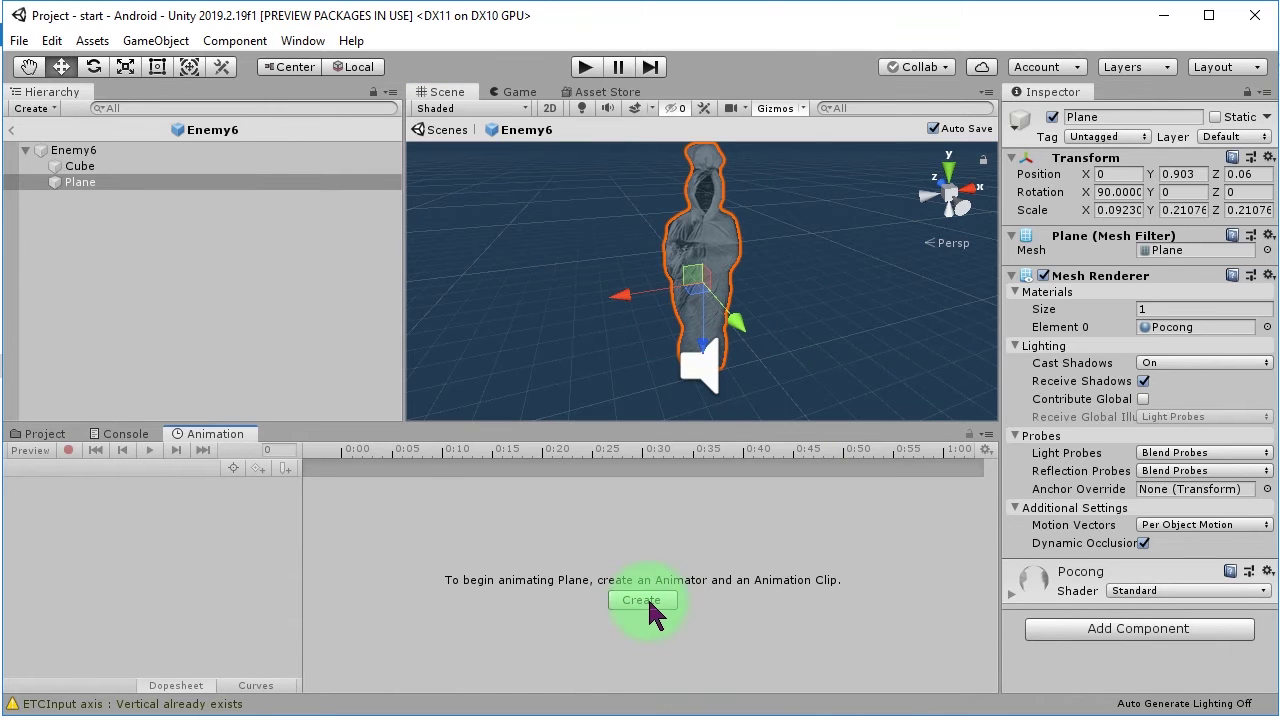
left_click(651, 612)
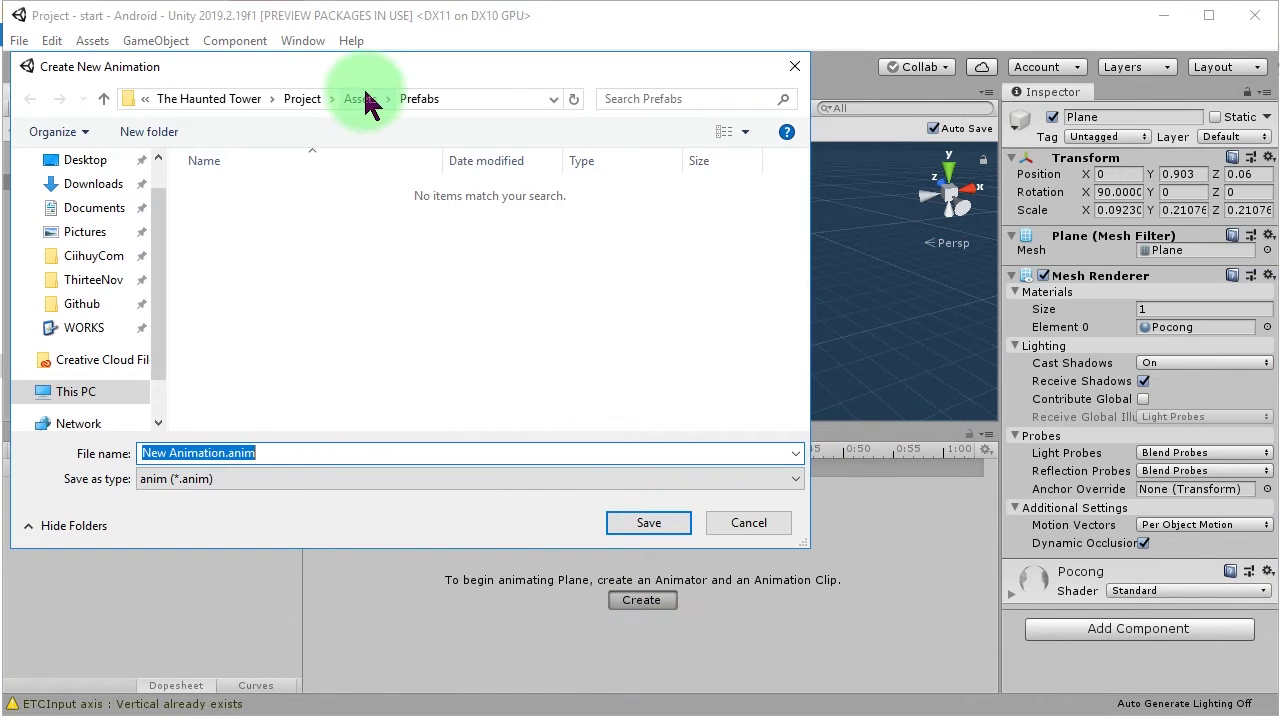
Save the new clip as PocongAnimation in the Assets > Animations folder.
left_click(366, 97)
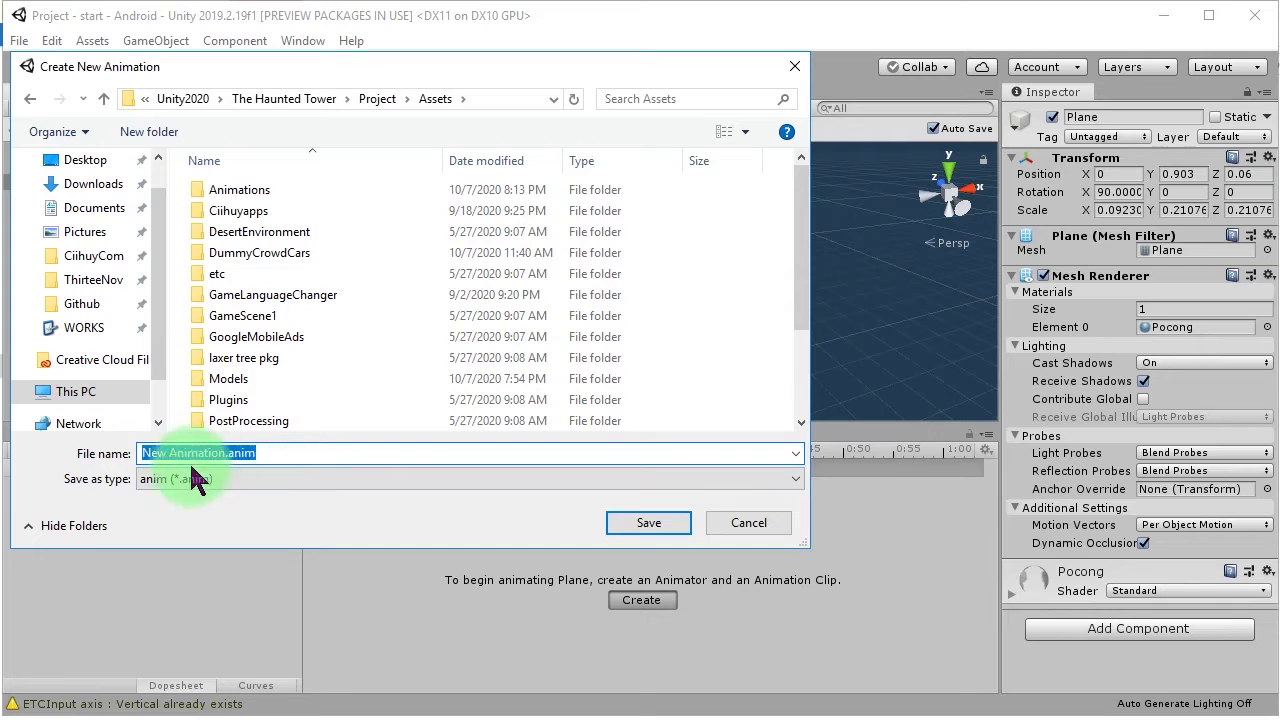
double_click(258, 189)
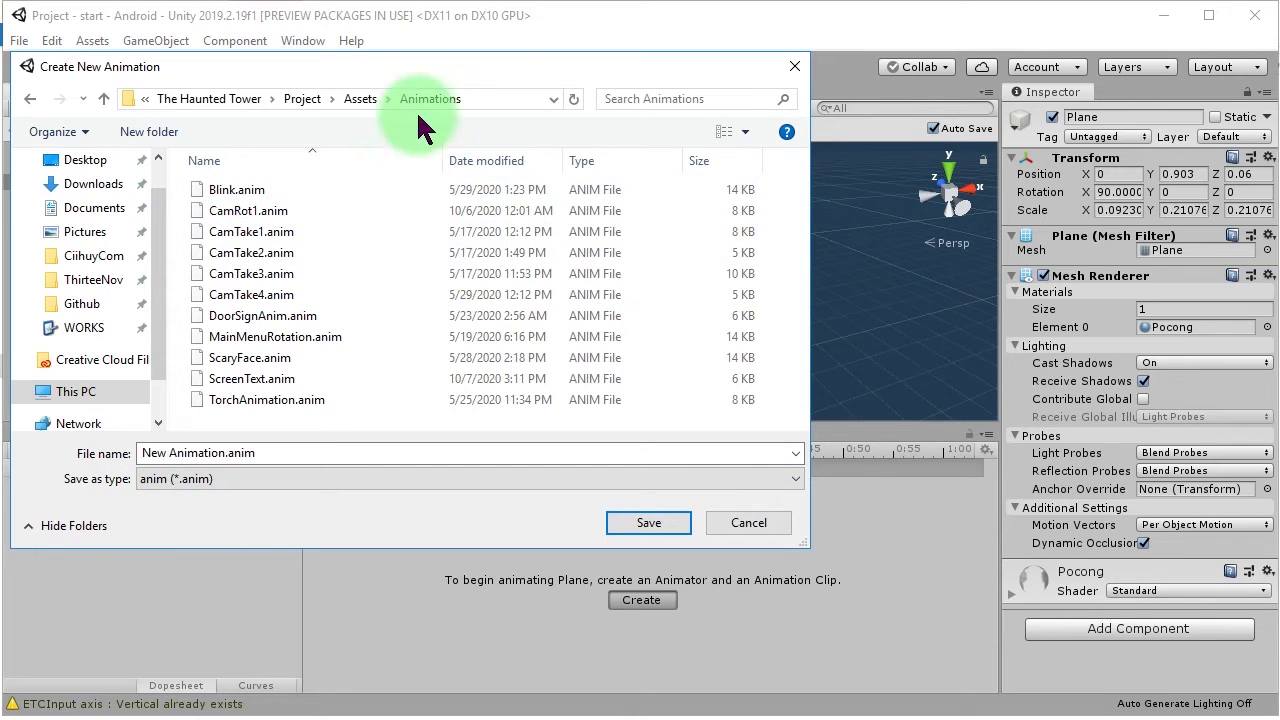
left_click(350, 452)
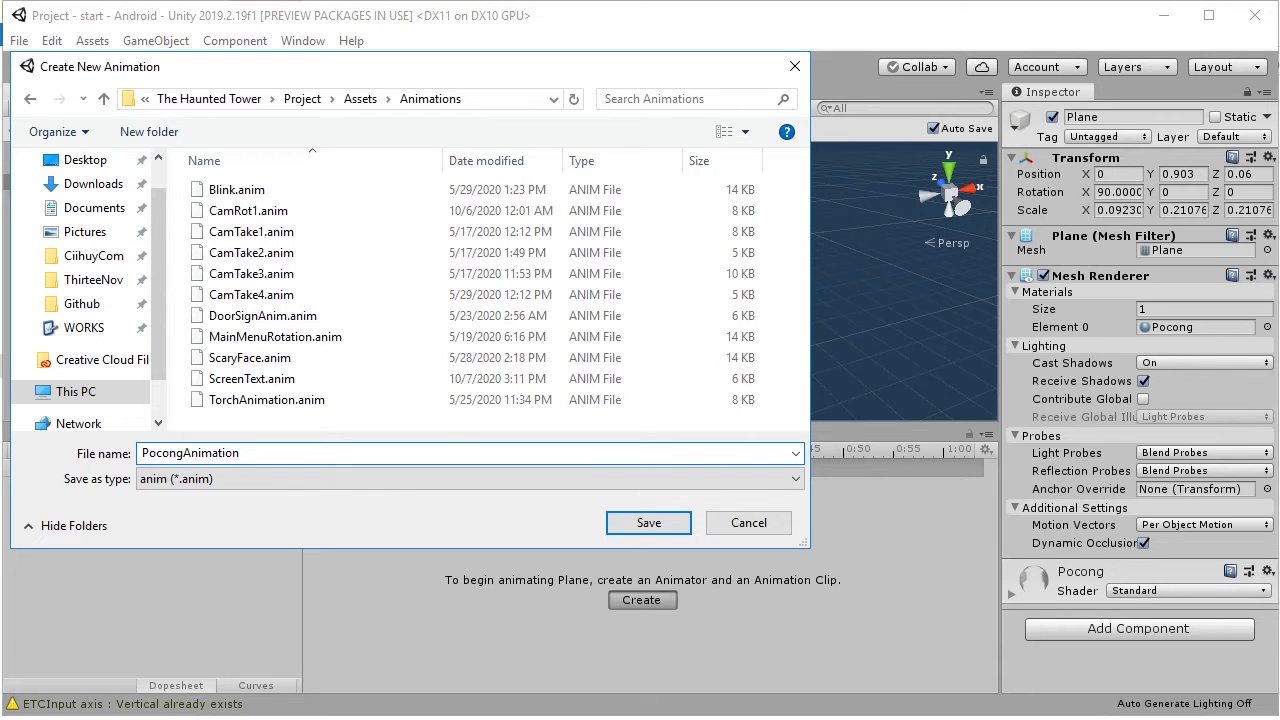
left_click(622, 524)
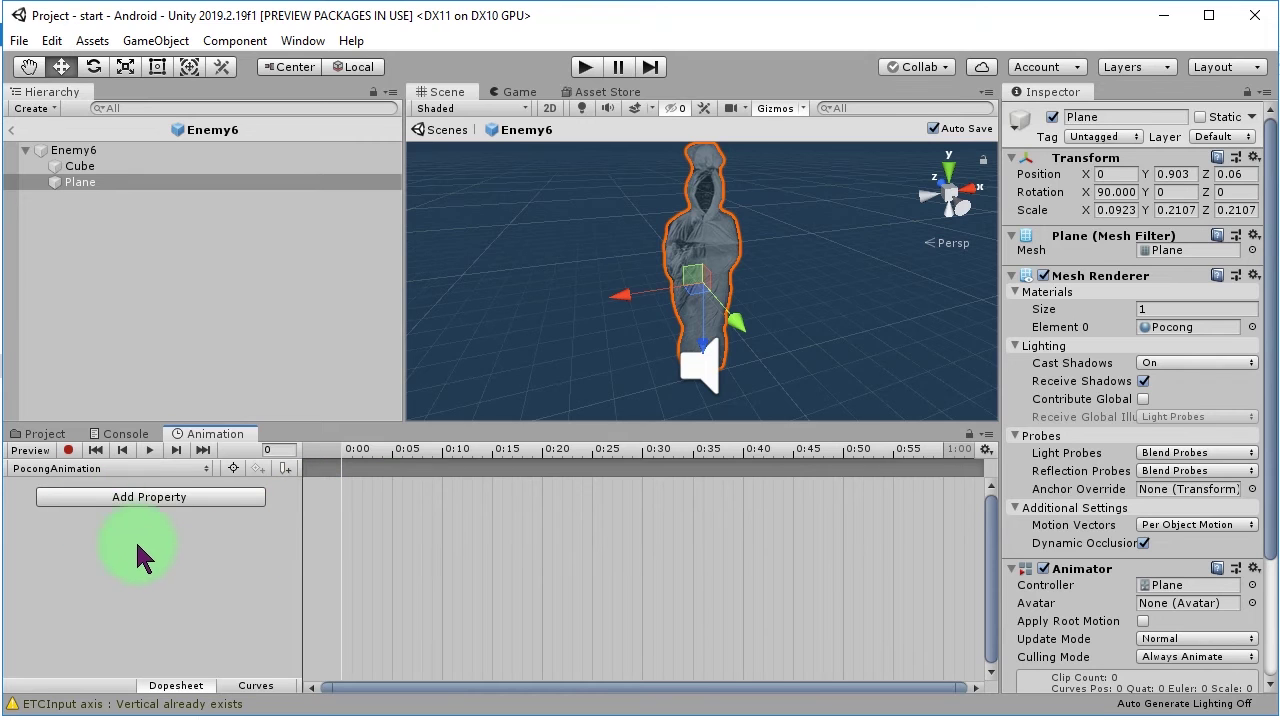
Add the Plane's Transform > Position property to the PocongAnimation clip.
left_click(135, 505)
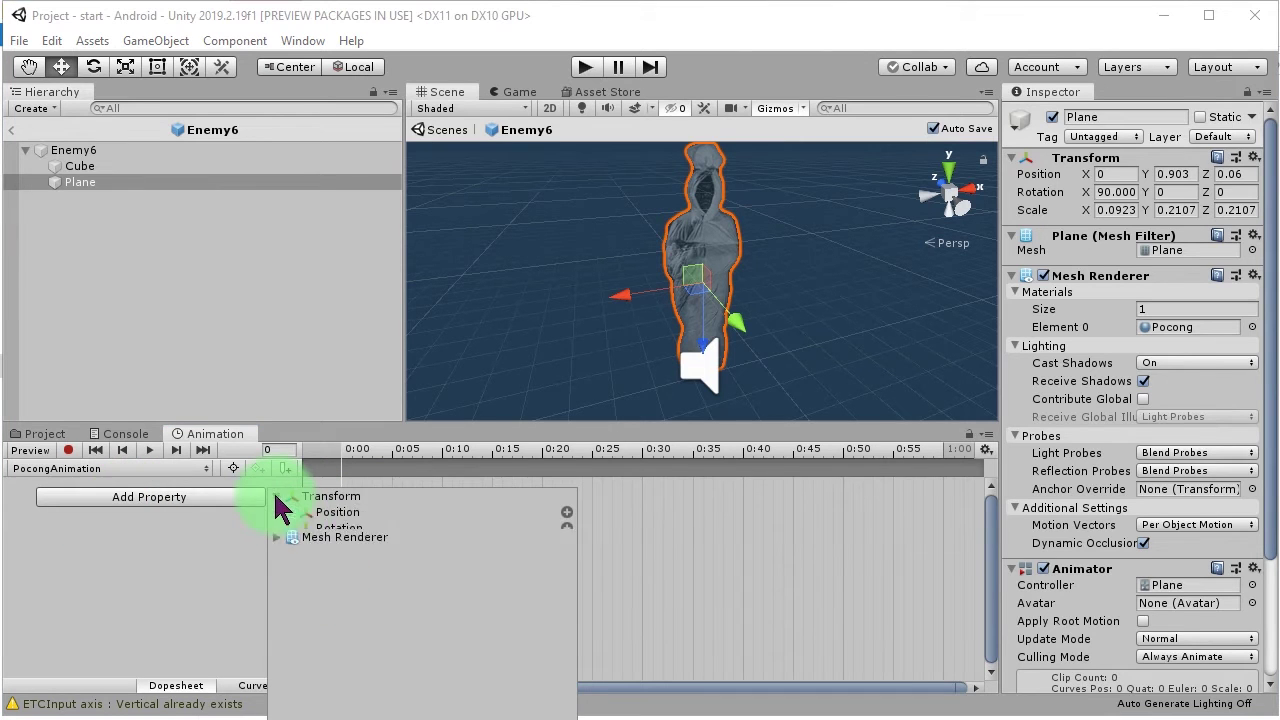
left_click(567, 512)
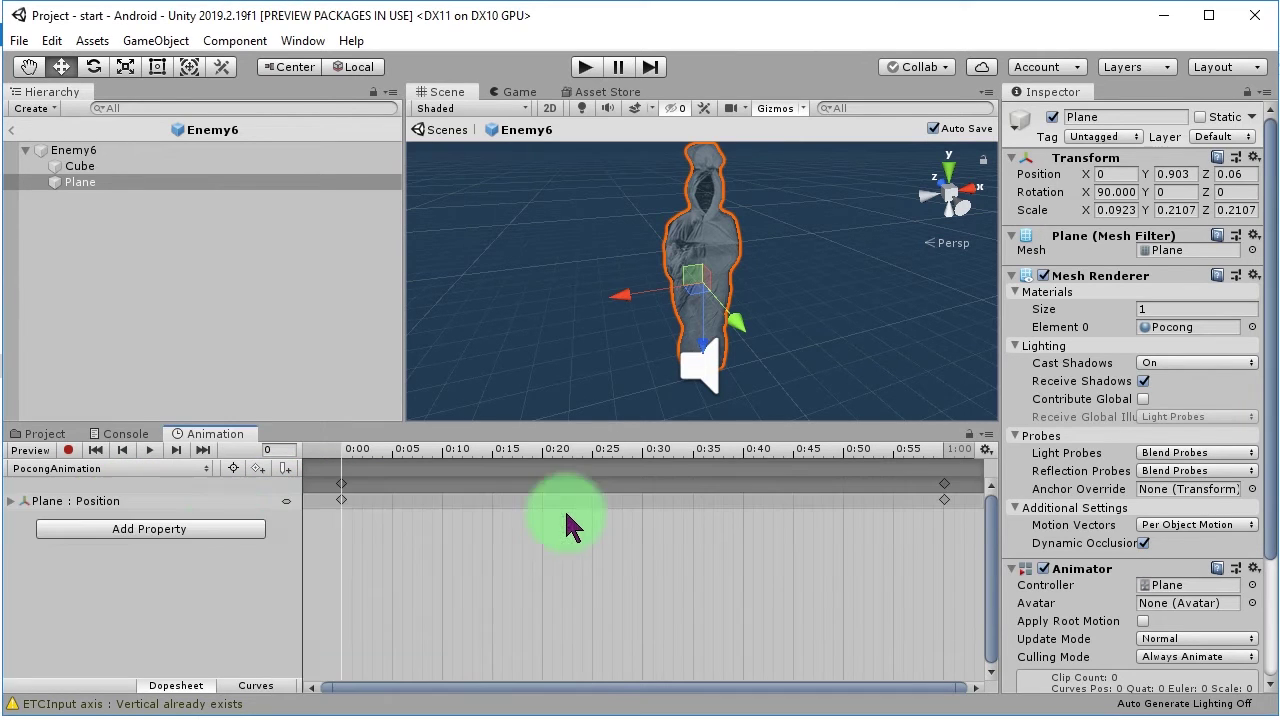
left_click_drag(436, 466, 664, 470)
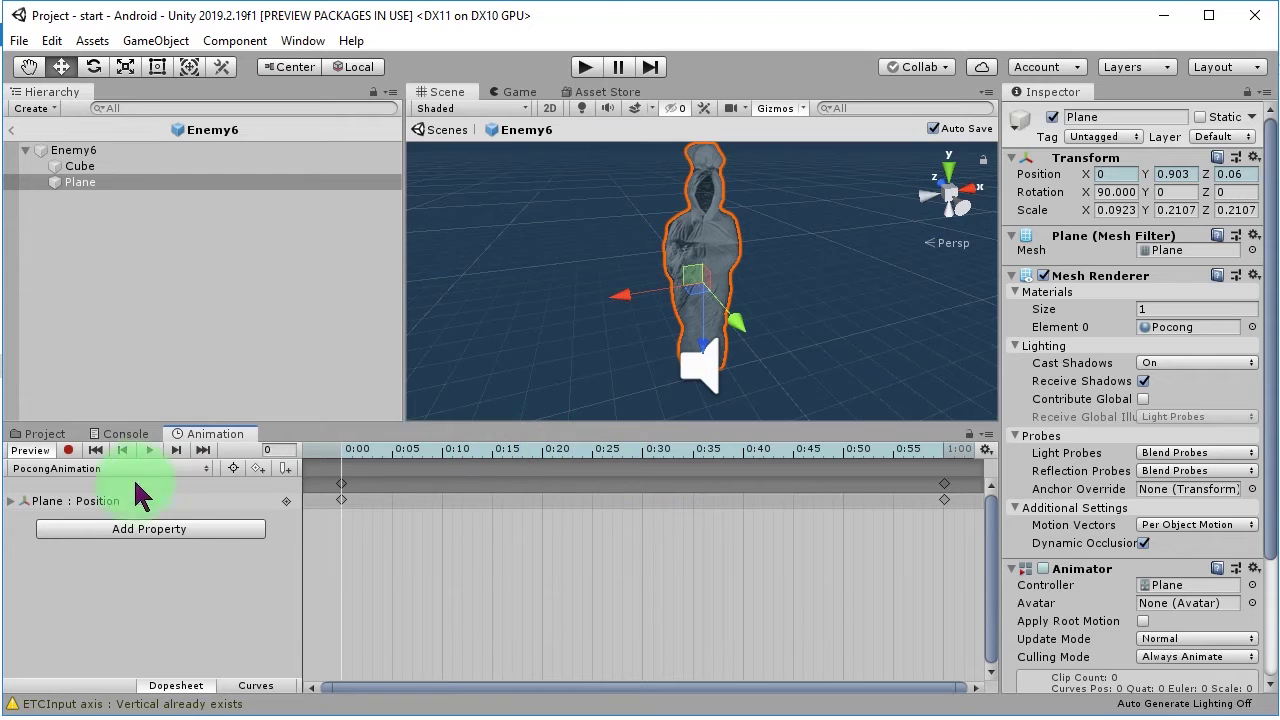
Record a raised Position key at frame 20 and a return to Y 0.903 near frame 34, then preview.
left_click(68, 450)
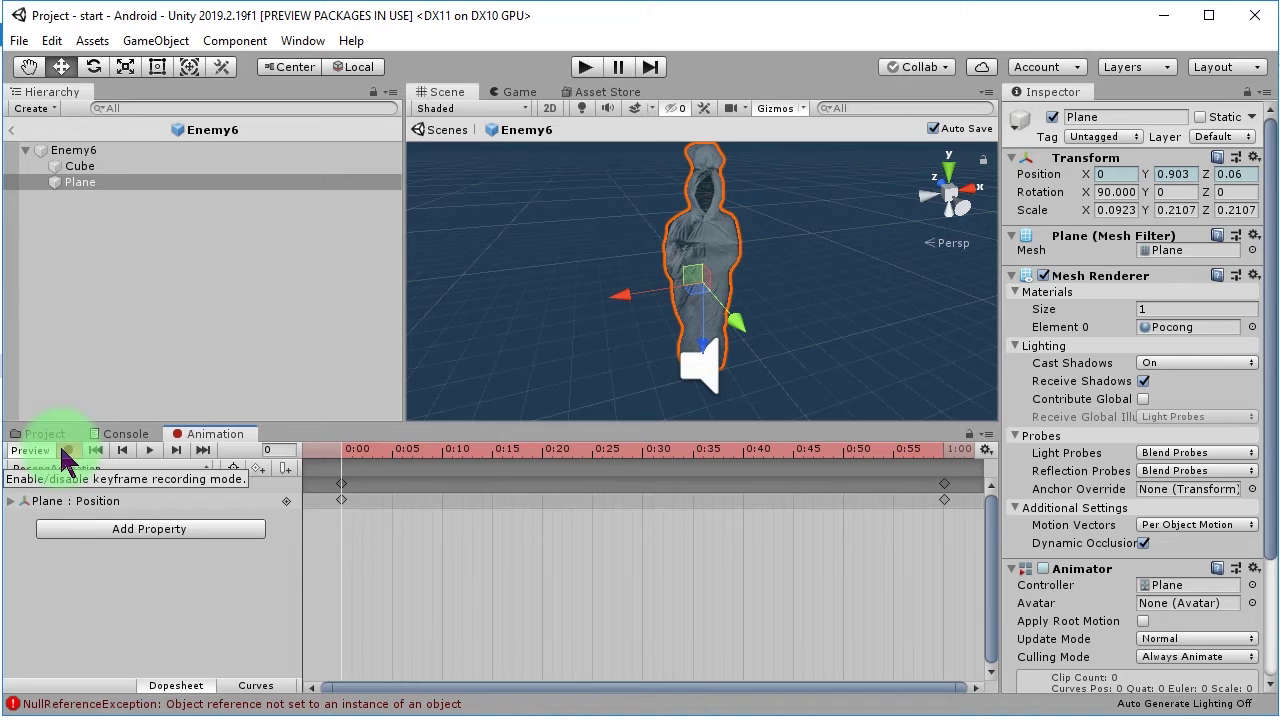
left_click(483, 451)
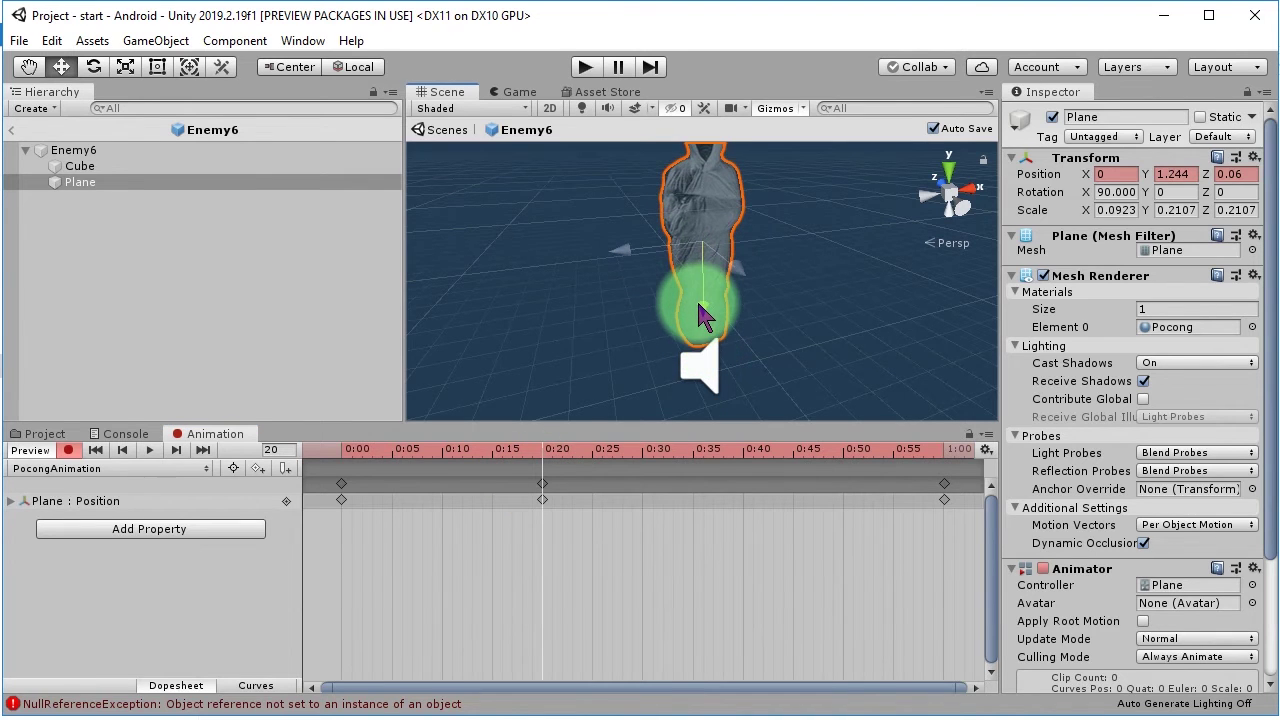
left_click_drag(700, 314, 701, 315)
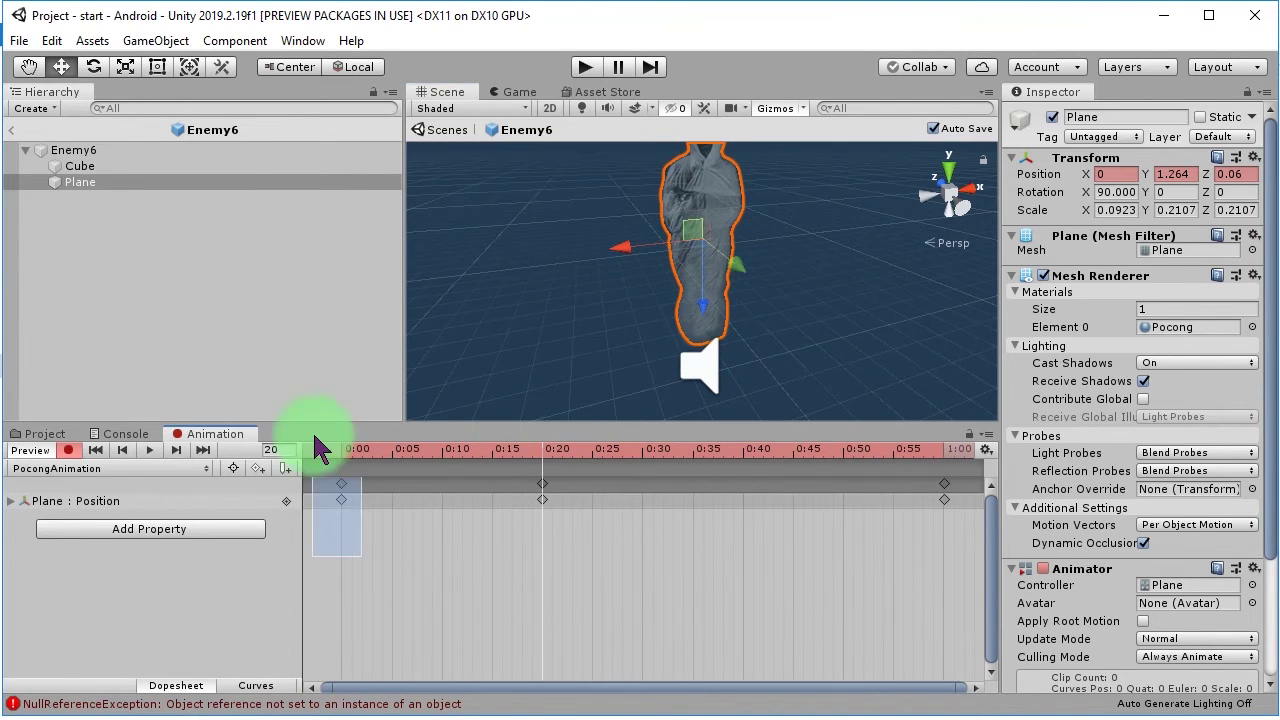
left_click(400, 476)
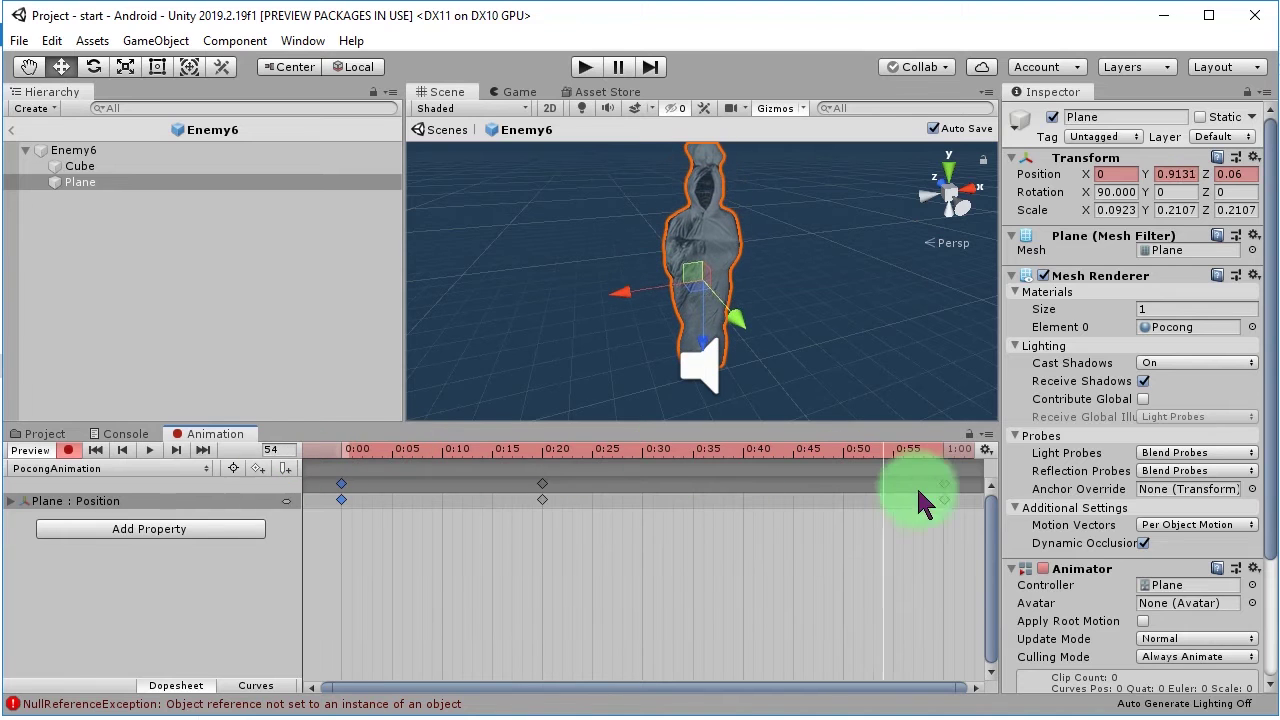
left_click(368, 556)
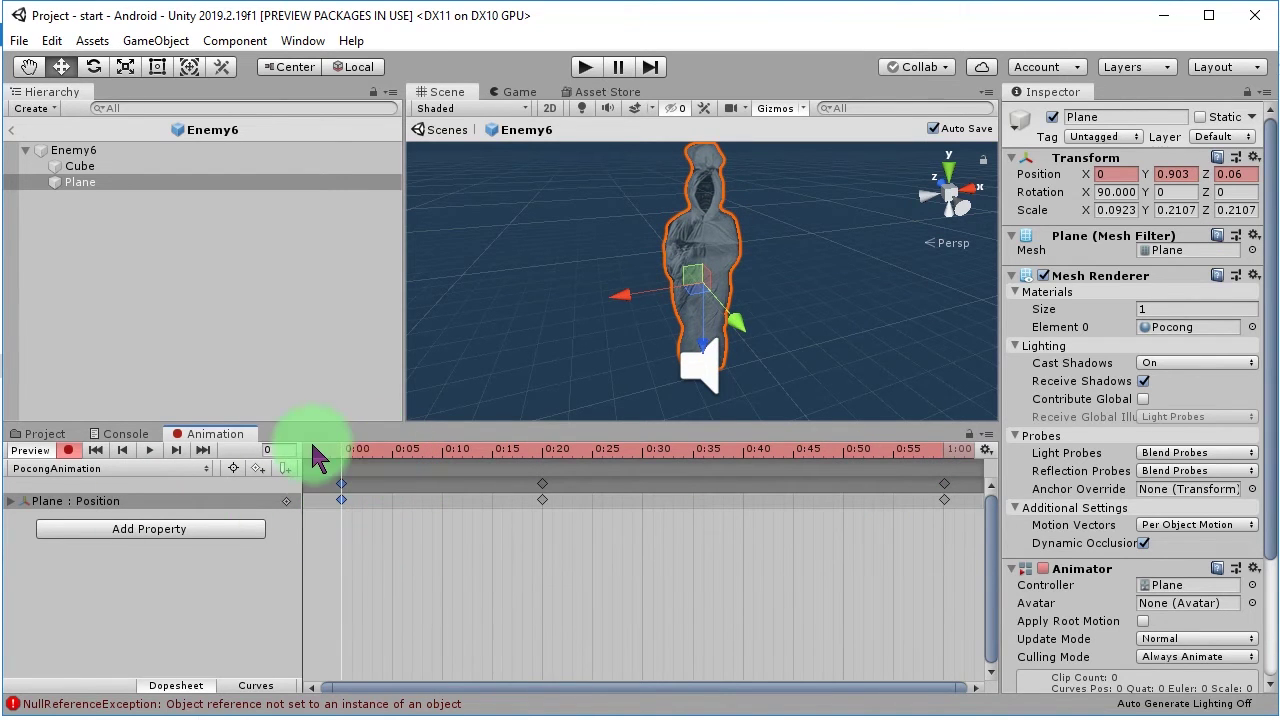
mouse_move(370, 462)
left_mouse_down()
mouse_move(684, 468)
mouse_move(145, 455)
left_mouse_up()
double_click(688, 502)
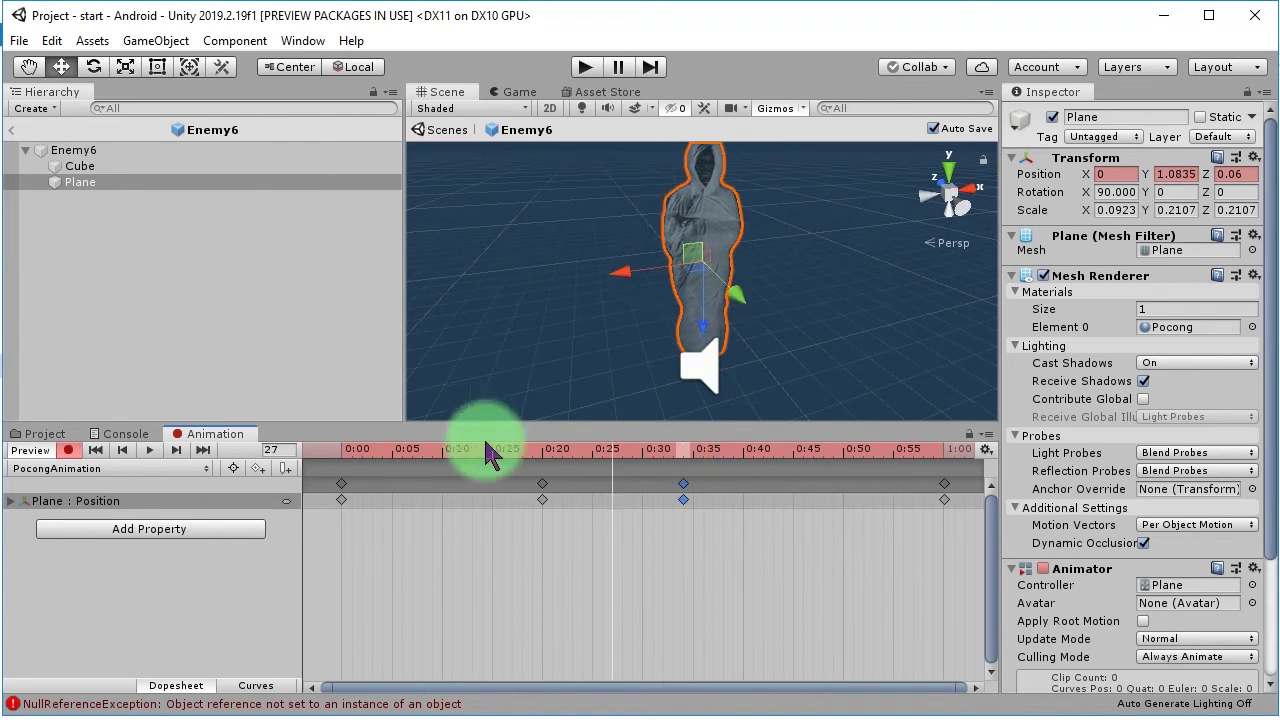
left_click(146, 452)
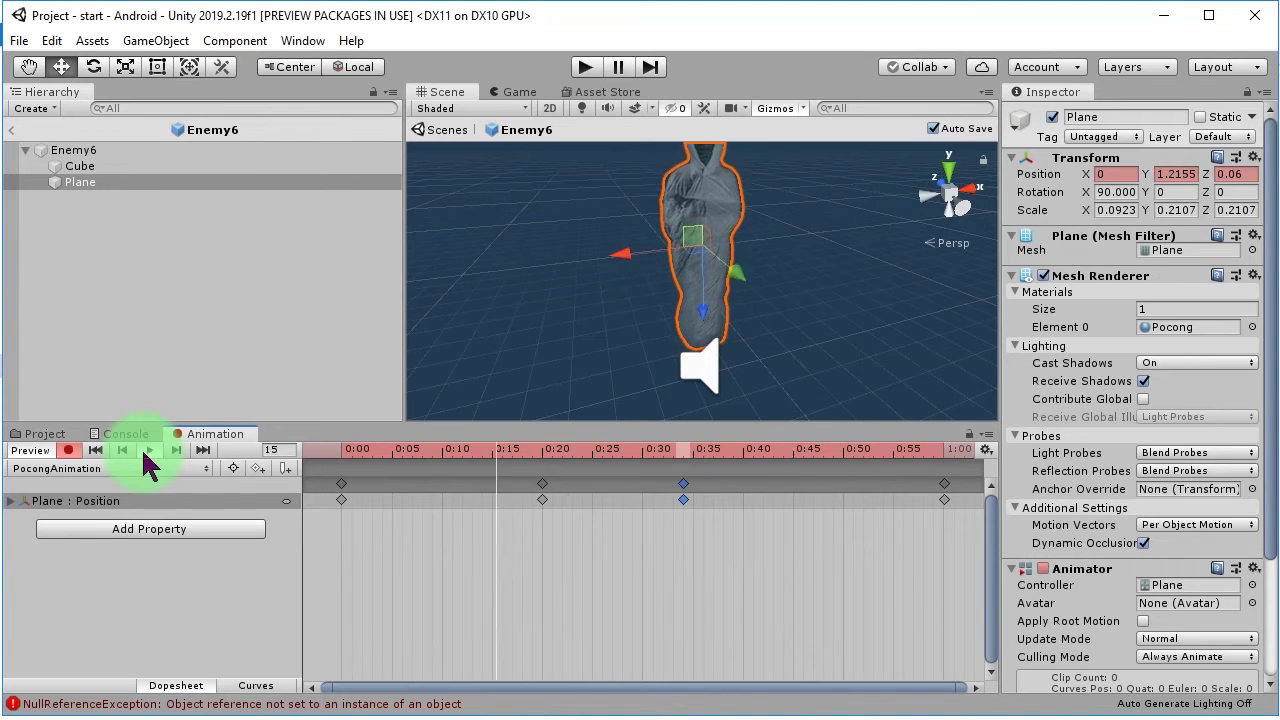
left_click(67, 452)
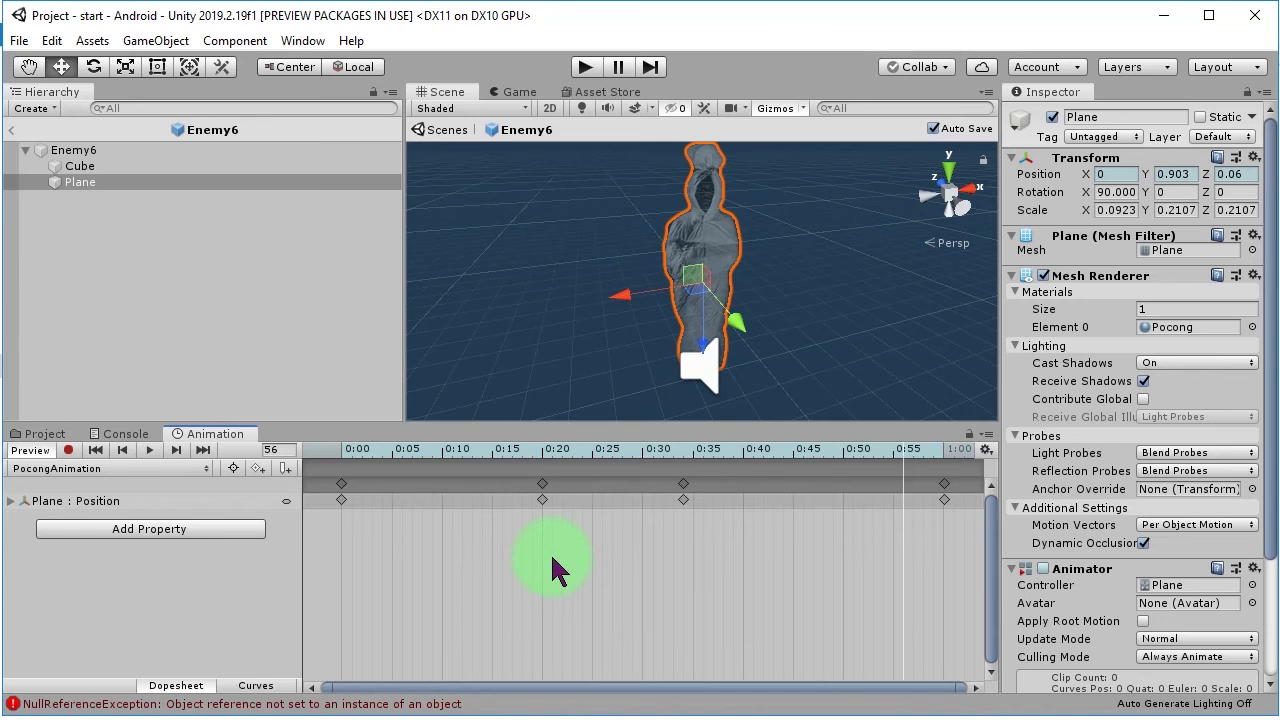
Leave prefab mode, play from the start scene past the intro and Reset prompt, and look around GameScene1.
left_click(14, 131)
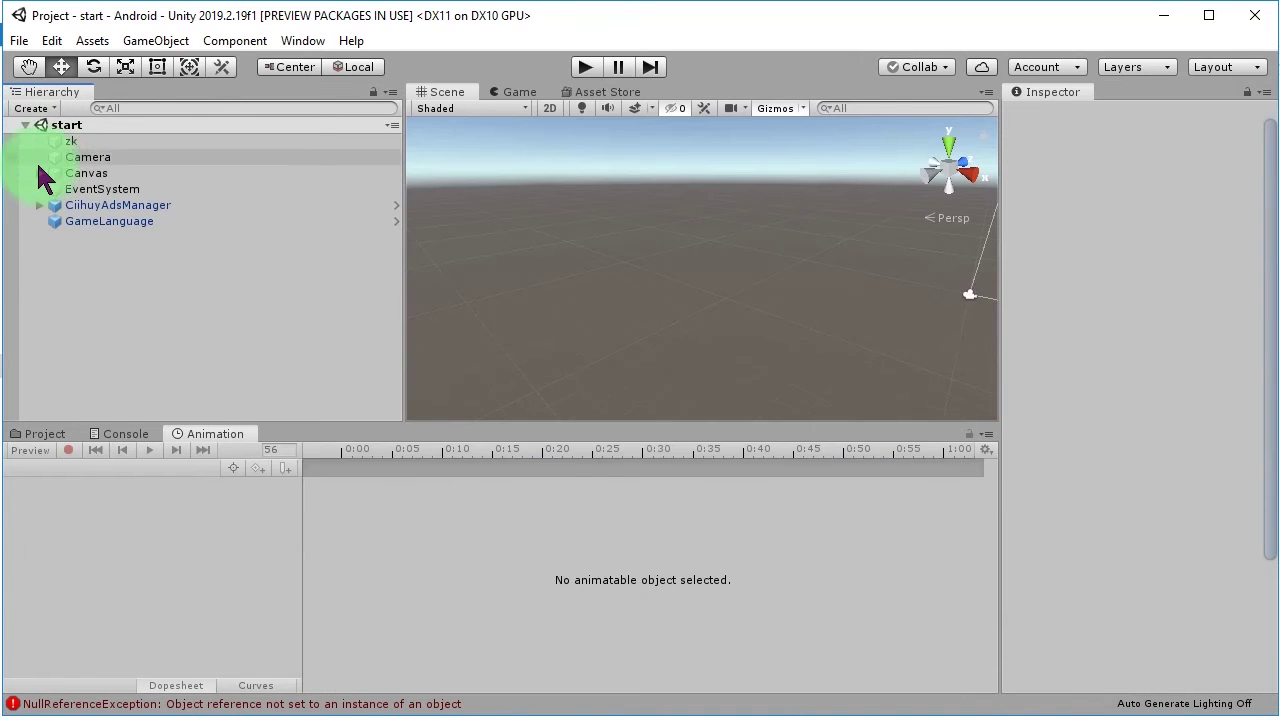
left_click(590, 67)
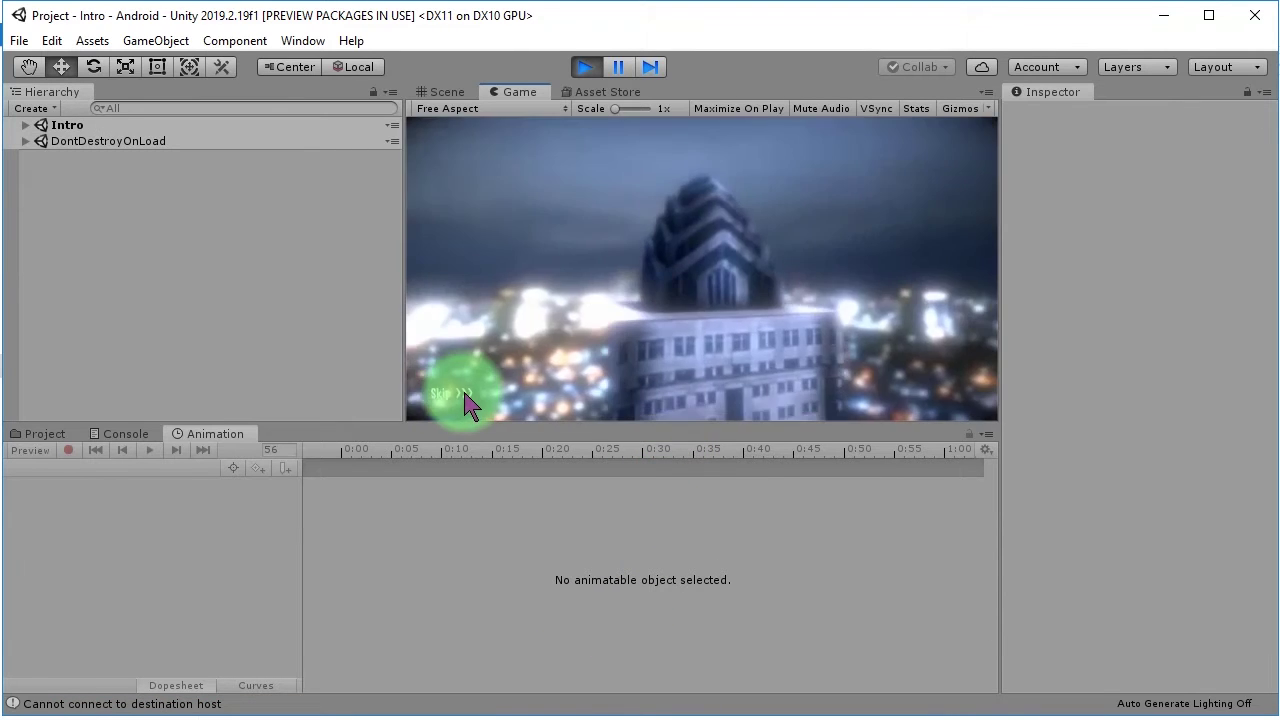
left_click(466, 400)
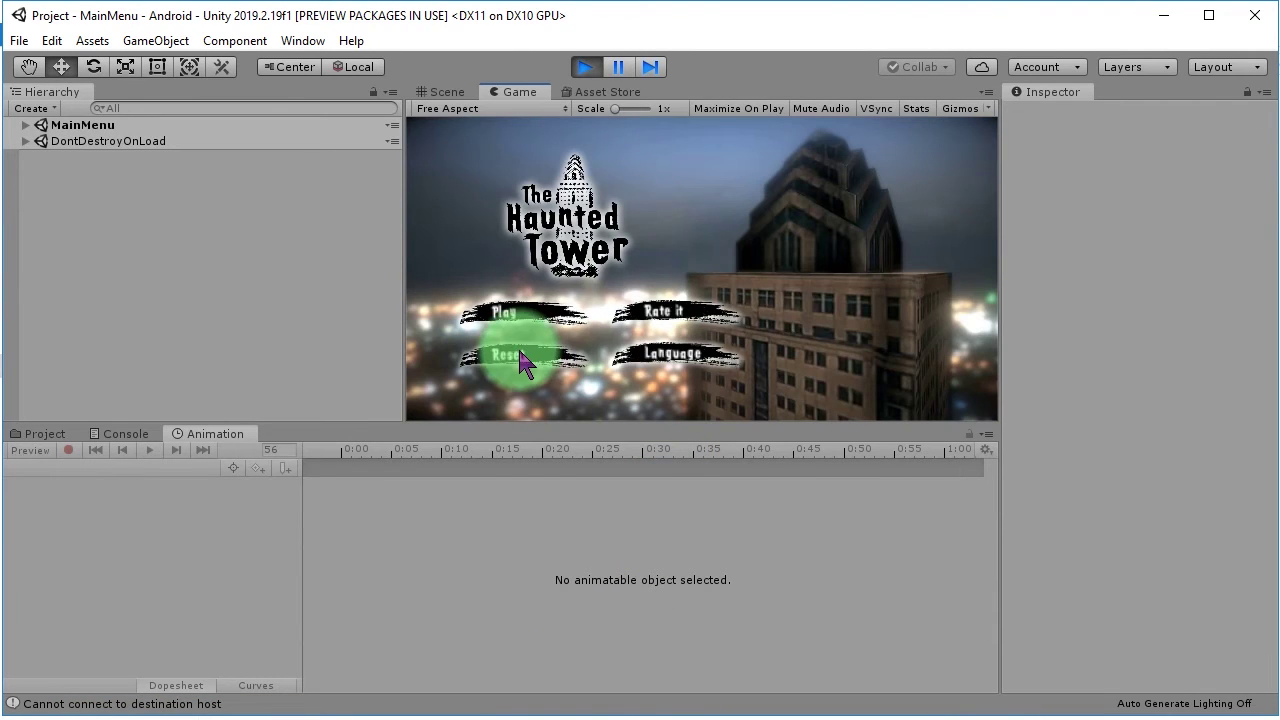
left_click(521, 359)
left_click(680, 300)
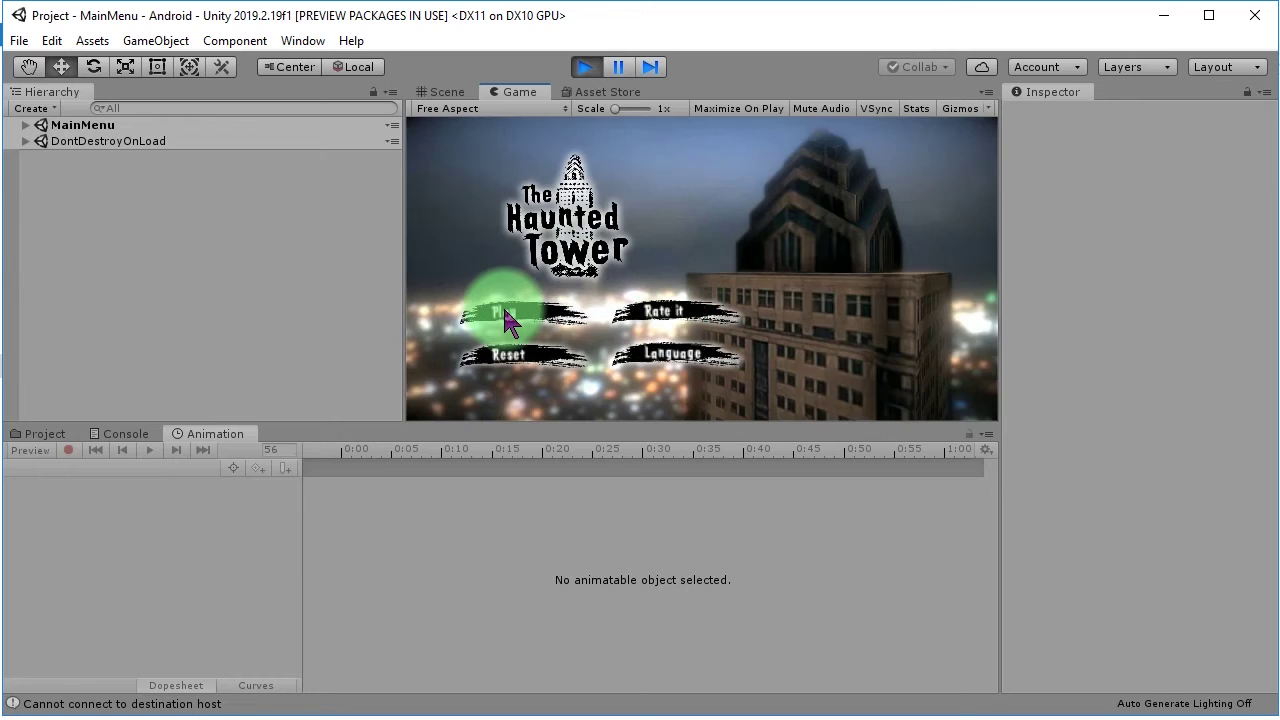
left_click(505, 318)
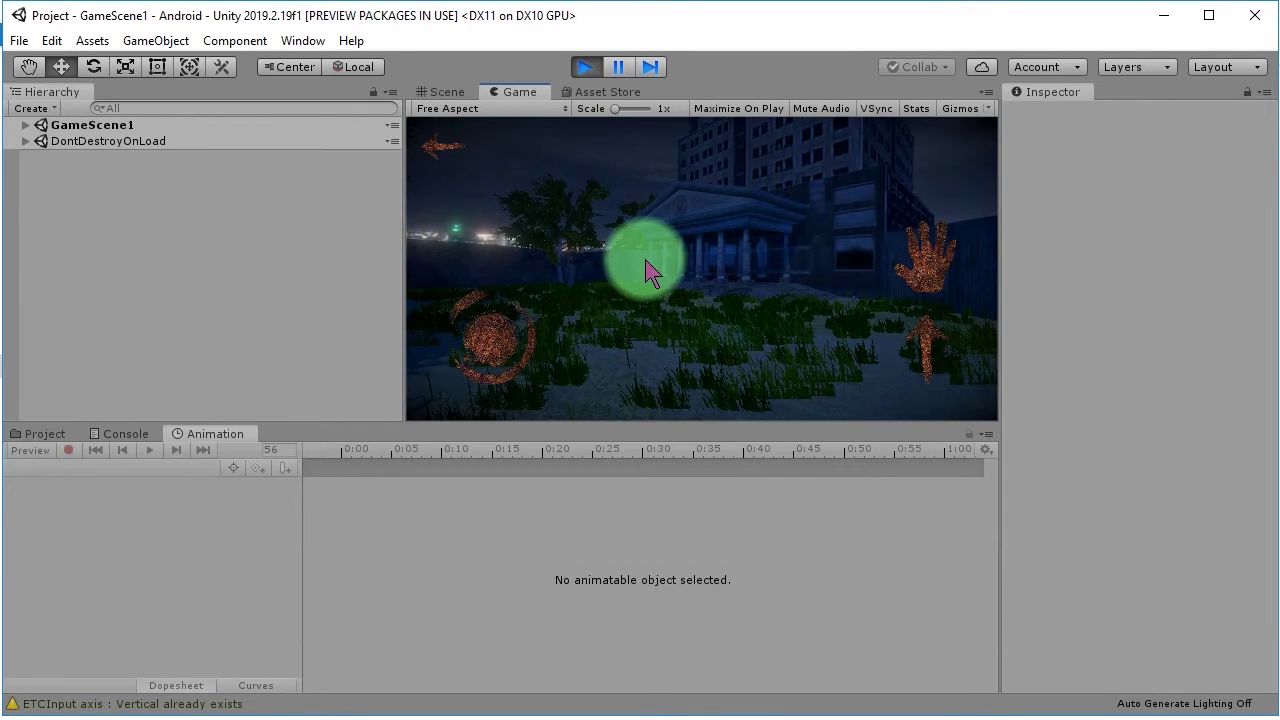
left_click_drag(645, 272, 725, 297)
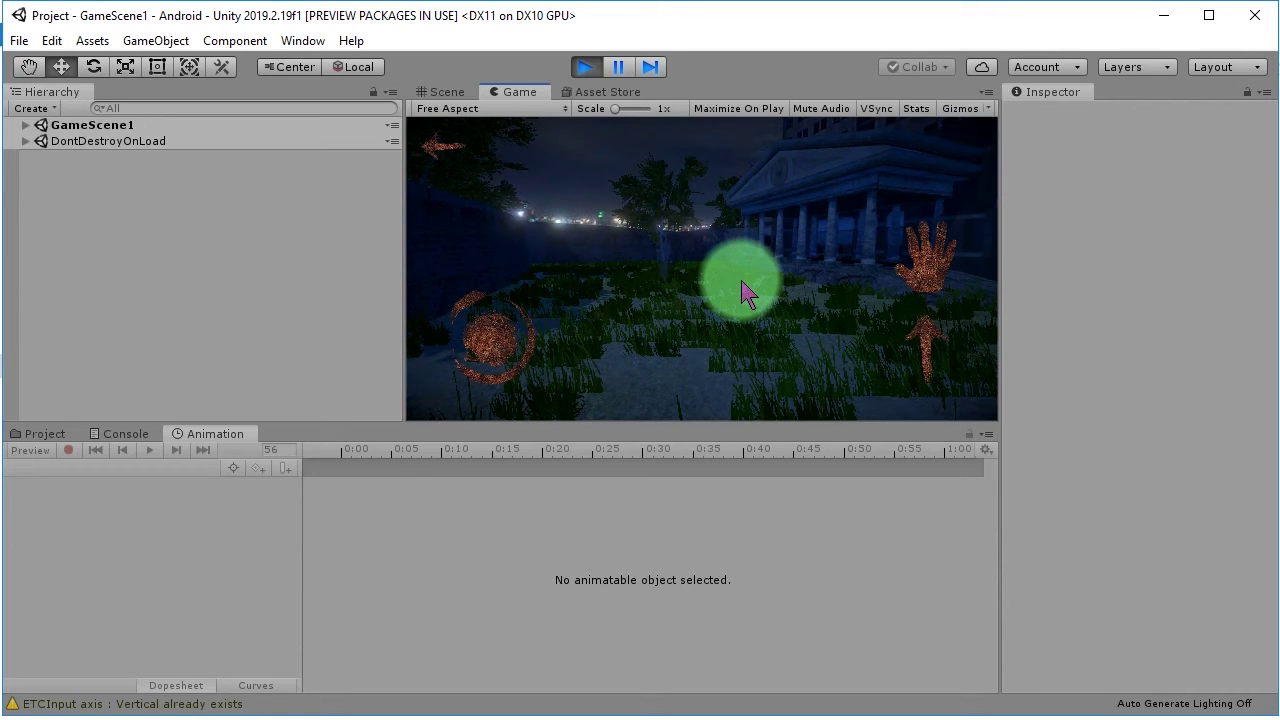
mouse_move(716, 262)
left_mouse_down()
mouse_move(726, 286)
mouse_move(709, 300)
mouse_move(751, 314)
mouse_move(790, 276)
mouse_move(849, 306)
mouse_move(766, 289)
mouse_move(785, 310)
mouse_move(634, 309)
mouse_move(723, 280)
mouse_move(710, 318)
mouse_move(743, 297)
mouse_move(663, 272)
mouse_move(523, 191)
mouse_move(634, 312)
mouse_move(700, 263)
mouse_move(734, 294)
mouse_move(674, 306)
mouse_move(617, 294)
mouse_move(765, 285)
mouse_move(671, 277)
mouse_move(760, 263)
mouse_move(678, 285)
mouse_move(654, 272)
mouse_move(749, 214)
mouse_move(731, 277)
mouse_move(765, 245)
mouse_move(731, 286)
mouse_move(757, 223)
mouse_move(728, 252)
mouse_move(740, 206)
mouse_move(773, 203)
mouse_move(731, 246)
mouse_move(749, 223)
mouse_move(727, 214)
mouse_move(780, 237)
mouse_move(706, 251)
mouse_move(707, 222)
mouse_move(754, 234)
mouse_move(777, 206)
mouse_move(797, 208)
mouse_move(809, 266)
mouse_move(831, 283)
mouse_move(934, 271)
mouse_move(835, 243)
mouse_move(760, 269)
mouse_move(714, 371)
mouse_move(697, 191)
mouse_move(651, 229)
mouse_move(835, 292)
mouse_move(877, 286)
mouse_move(822, 292)
mouse_move(863, 297)
mouse_move(726, 286)
mouse_move(777, 266)
mouse_move(596, 264)
mouse_move(680, 277)
mouse_move(694, 274)
mouse_move(680, 249)
mouse_move(726, 252)
mouse_move(709, 314)
mouse_move(766, 274)
mouse_move(751, 217)
mouse_move(785, 224)
mouse_move(763, 240)
mouse_move(774, 282)
mouse_move(781, 254)
mouse_move(746, 271)
mouse_move(674, 271)
mouse_move(782, 278)
mouse_move(760, 275)
mouse_move(763, 300)
mouse_move(720, 246)
mouse_move(760, 257)
mouse_move(734, 257)
mouse_move(766, 277)
mouse_move(716, 196)
mouse_move(759, 231)
mouse_move(756, 248)
mouse_move(849, 237)
left_mouse_up()
Start another GameScene1 round from the Haunted Tower main menu and play it through.
left_click(541, 318)
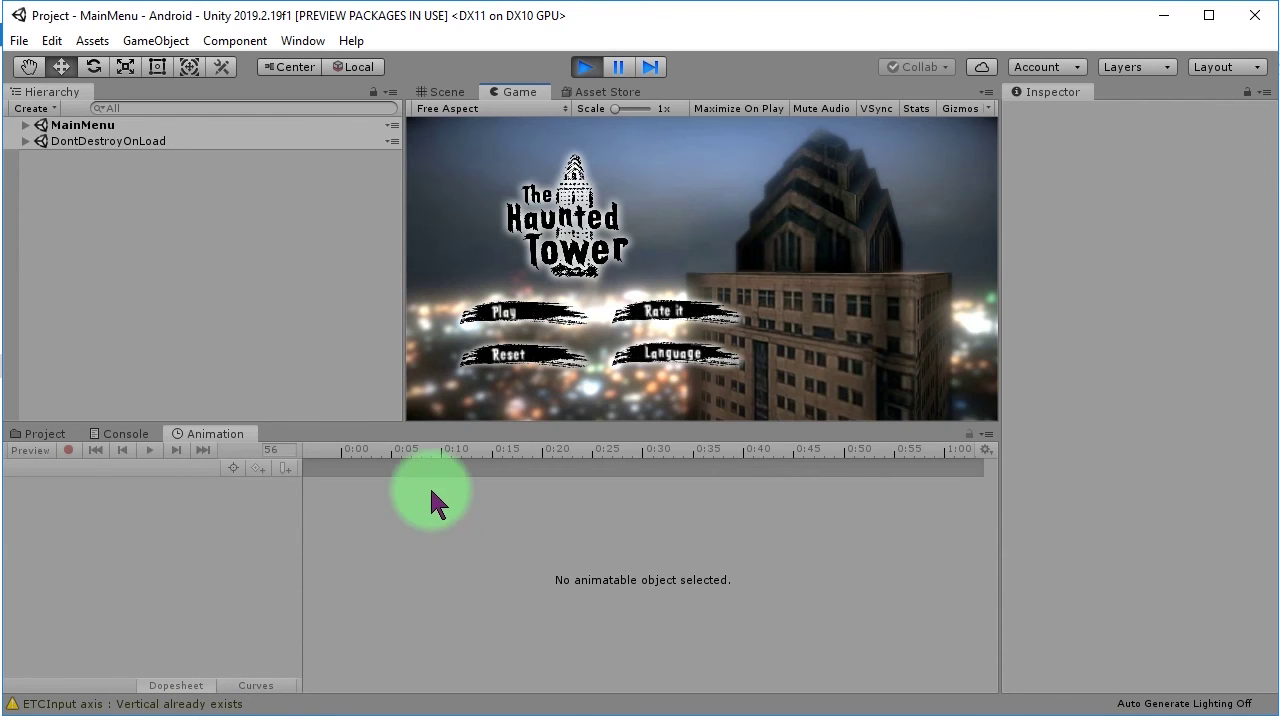
Turn the camera toward the wall to watch the translucent Pocong ghost floating there.
mouse_move(708, 316)
left_mouse_down()
mouse_move(772, 276)
mouse_move(750, 272)
mouse_move(762, 288)
mouse_move(752, 265)
mouse_move(764, 262)
left_mouse_up()
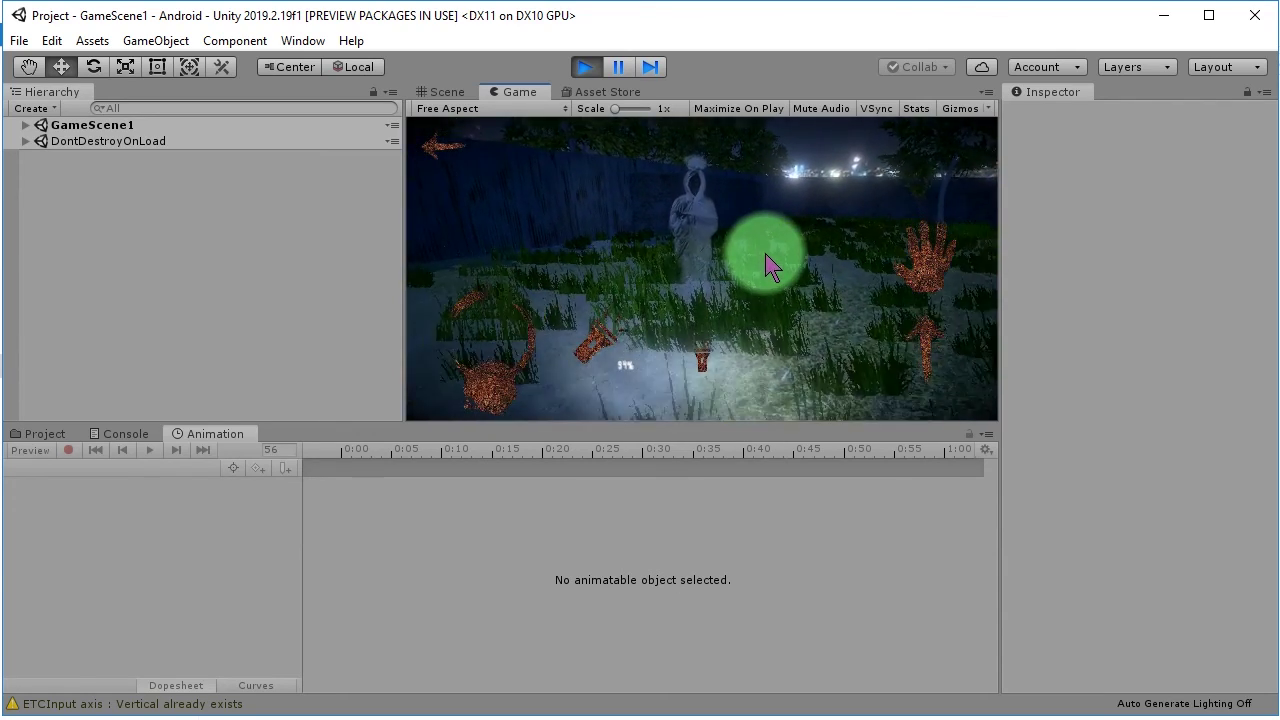
left_click_drag(766, 271, 855, 245)
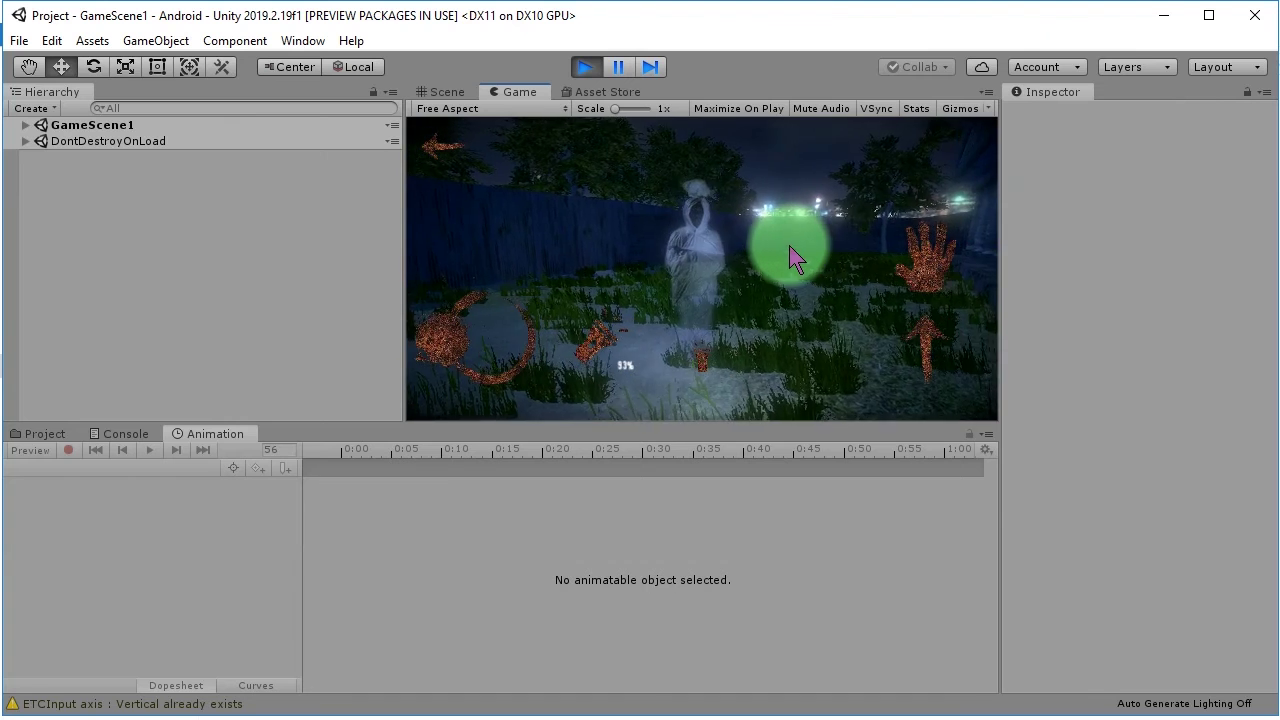